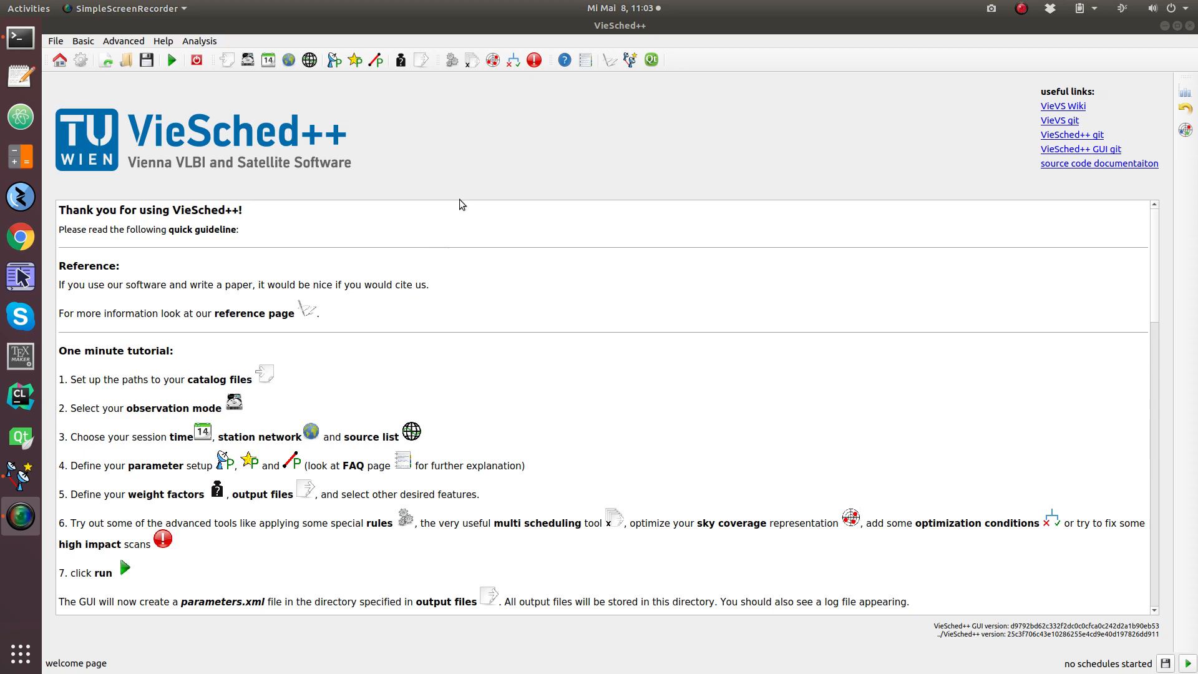
- Try out the "what is this?" help mode on the welcome page and dismiss its help note
left_click(563, 60)
left_click(563, 181)
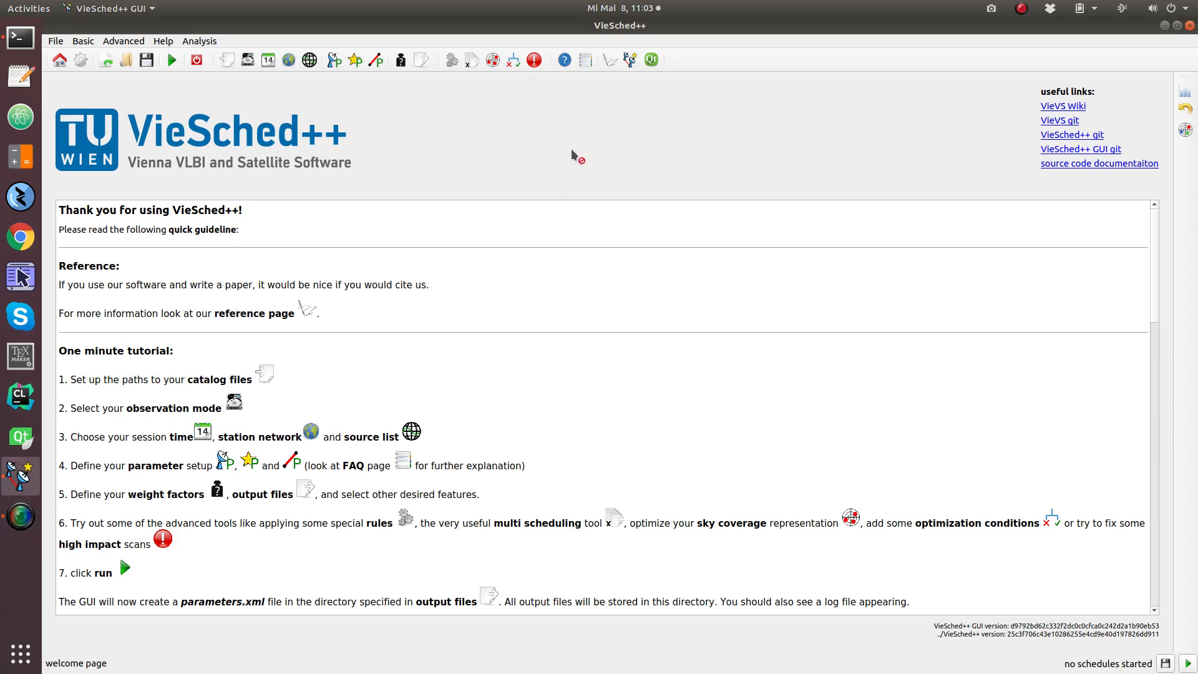
left_click(572, 214)
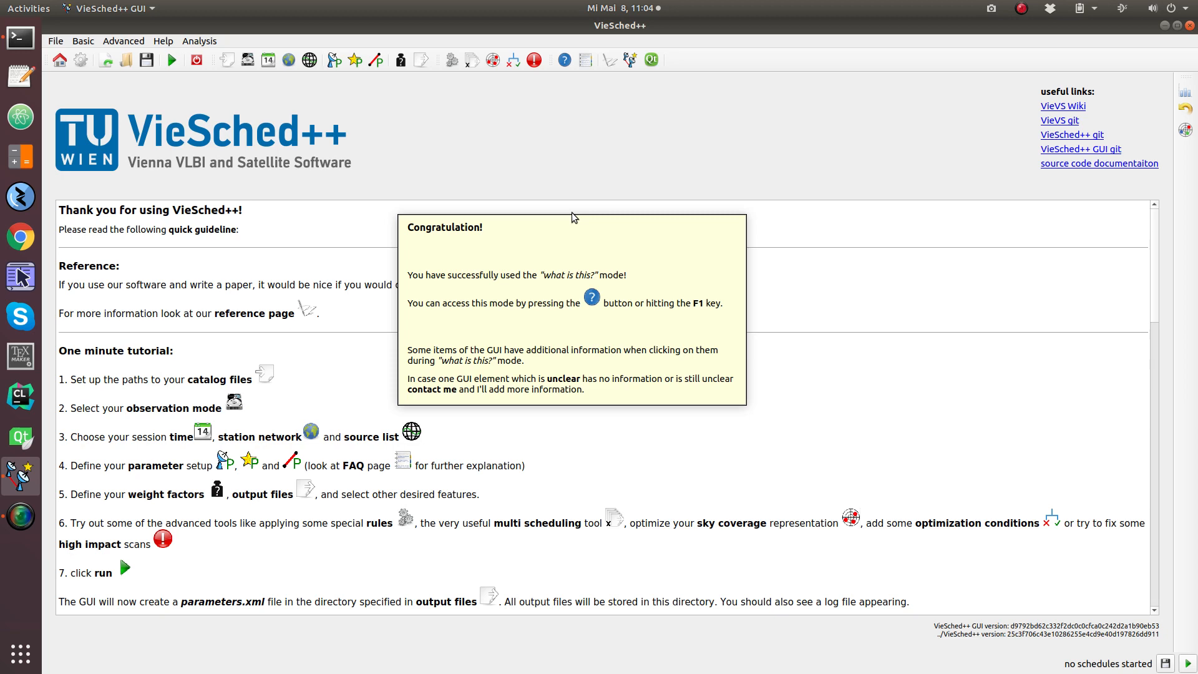
left_click(579, 178)
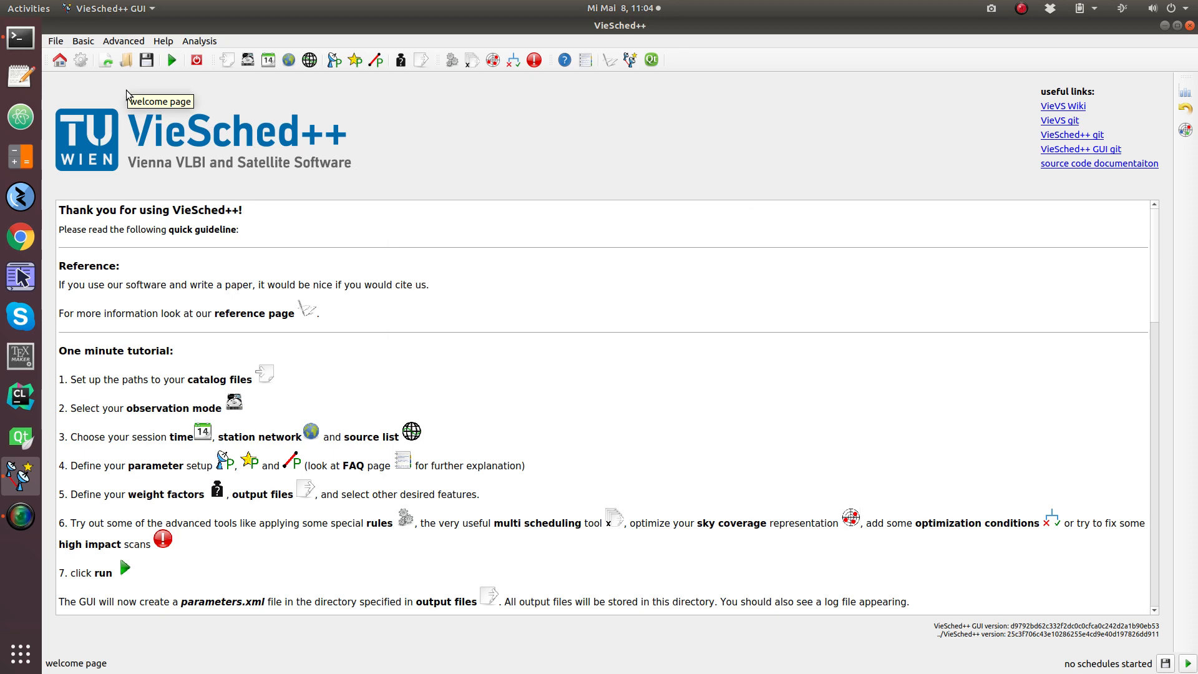
- Review the font, icon and path settings and test the connection to the scheduler executable
left_click(81, 61)
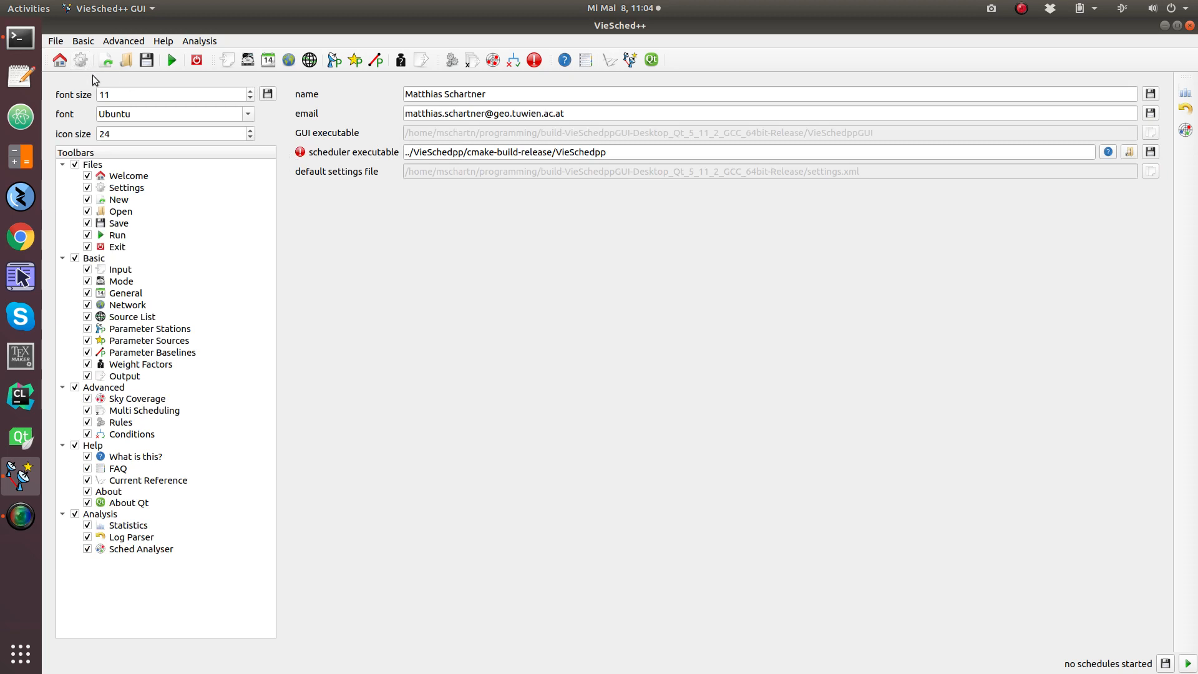
double_click(113, 94)
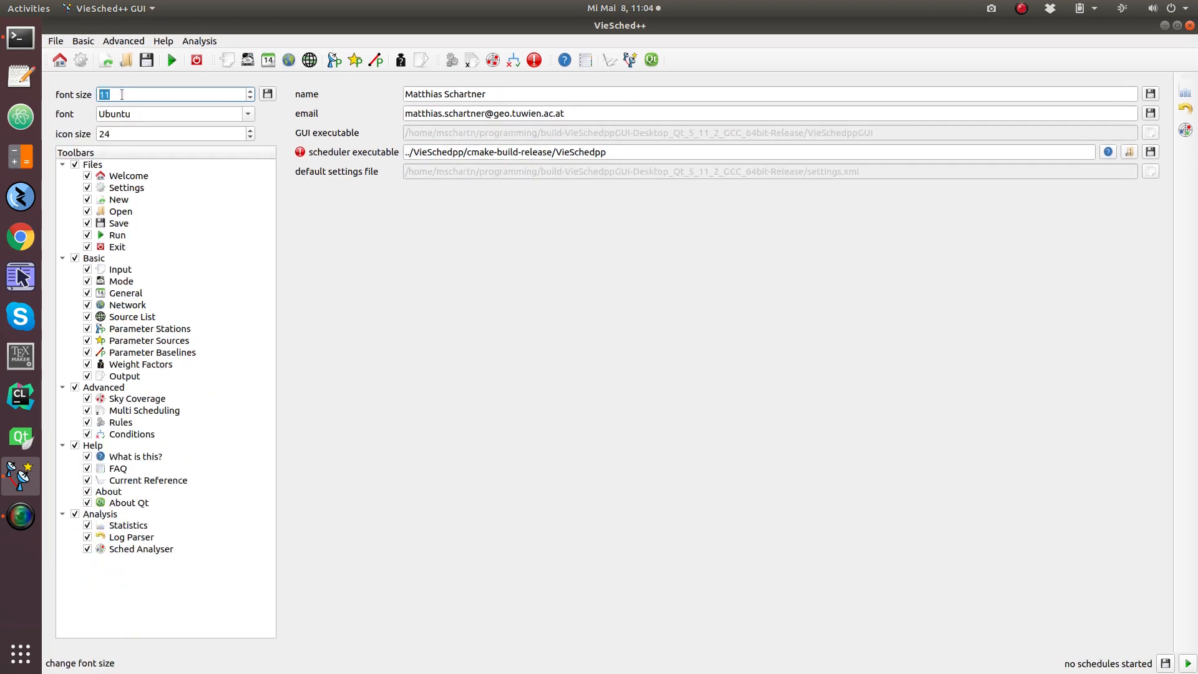
double_click(127, 135)
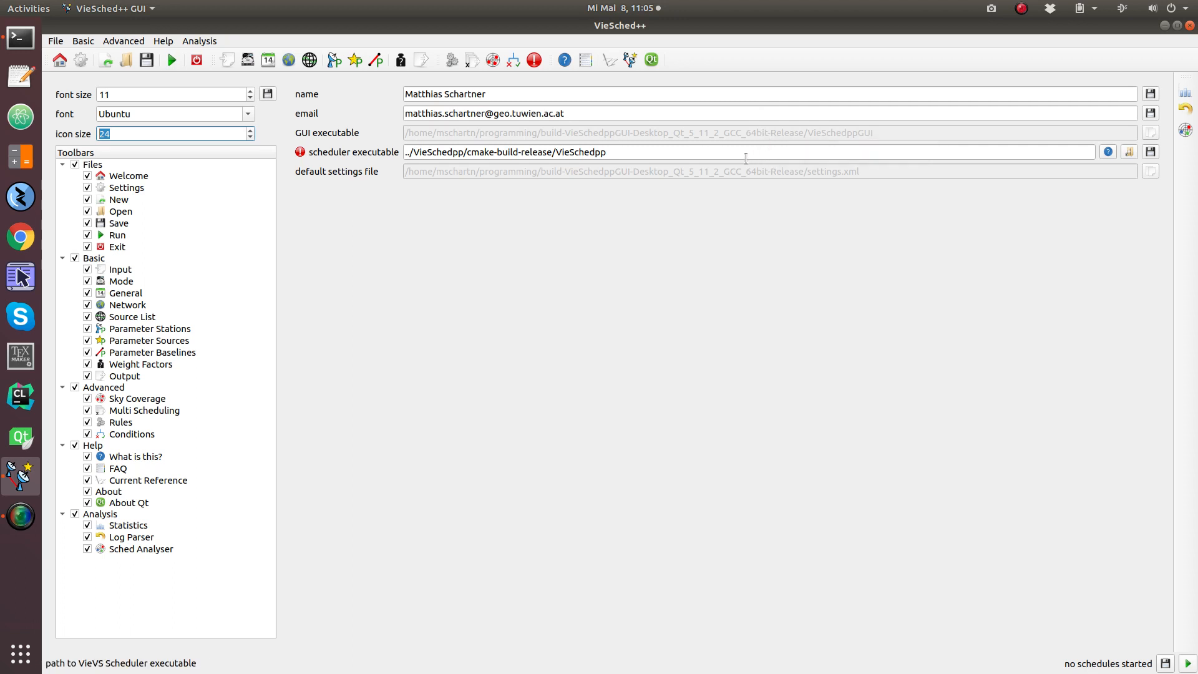
left_click(741, 155)
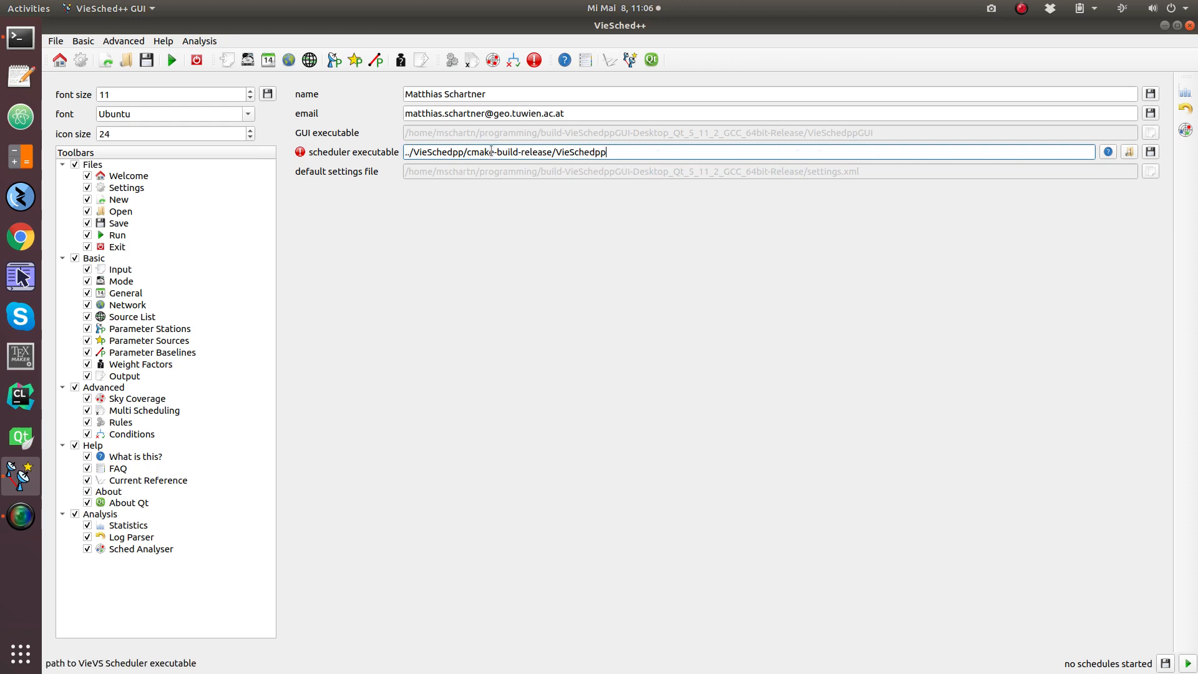
left_click(1108, 152)
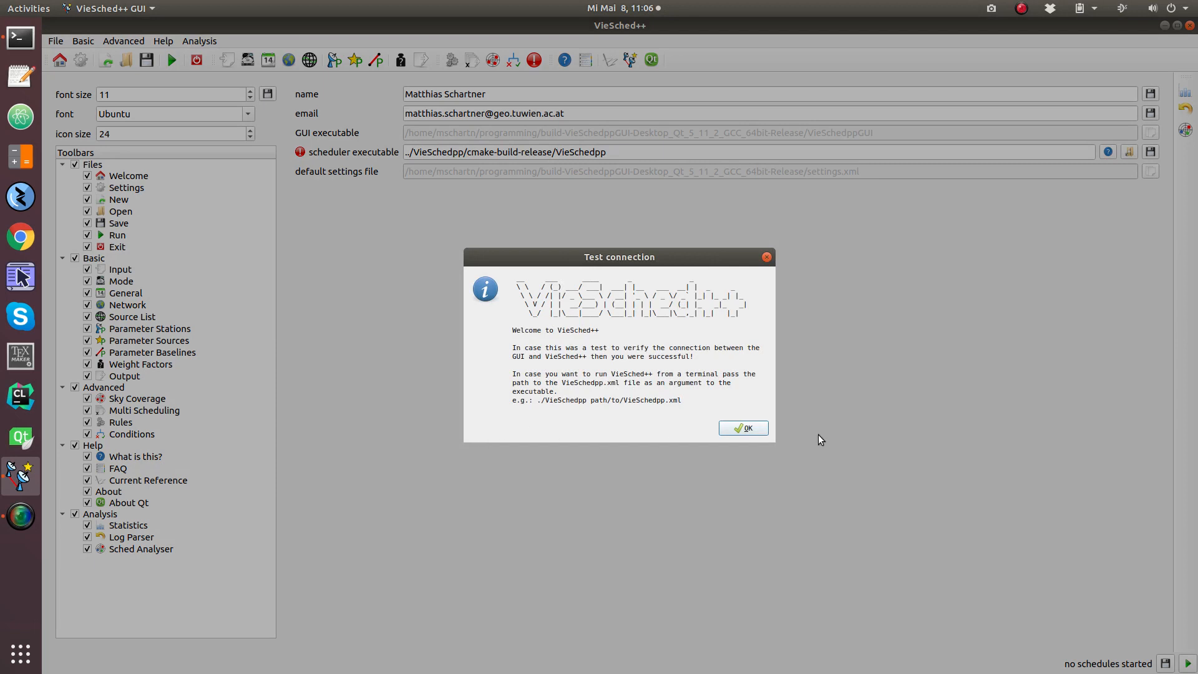
left_click(766, 259)
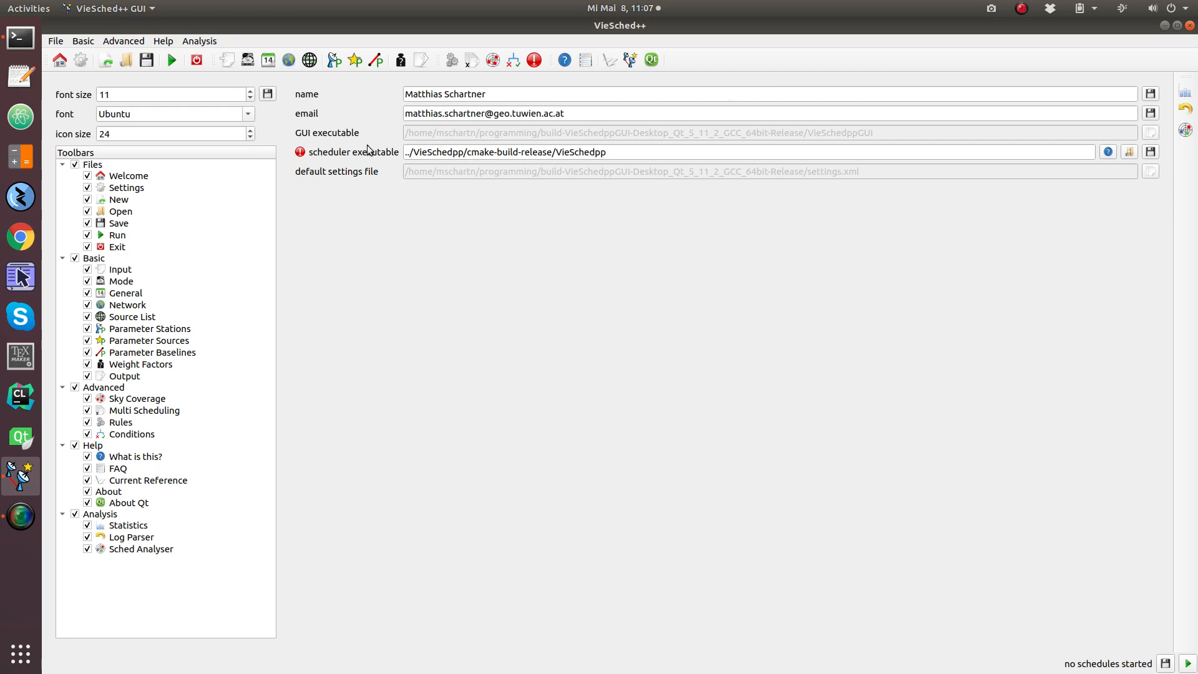
- Start a new session setup in a maximized window and show the catalog file paths
left_click(110, 57)
left_click(674, 377)
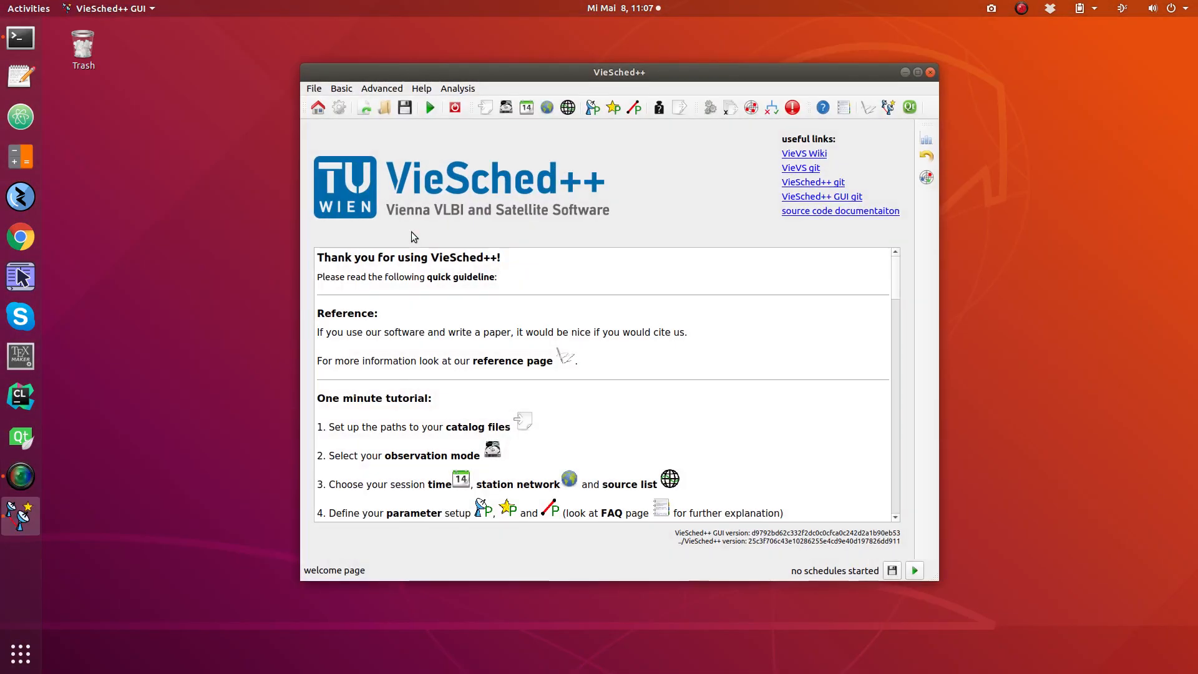
double_click(616, 74)
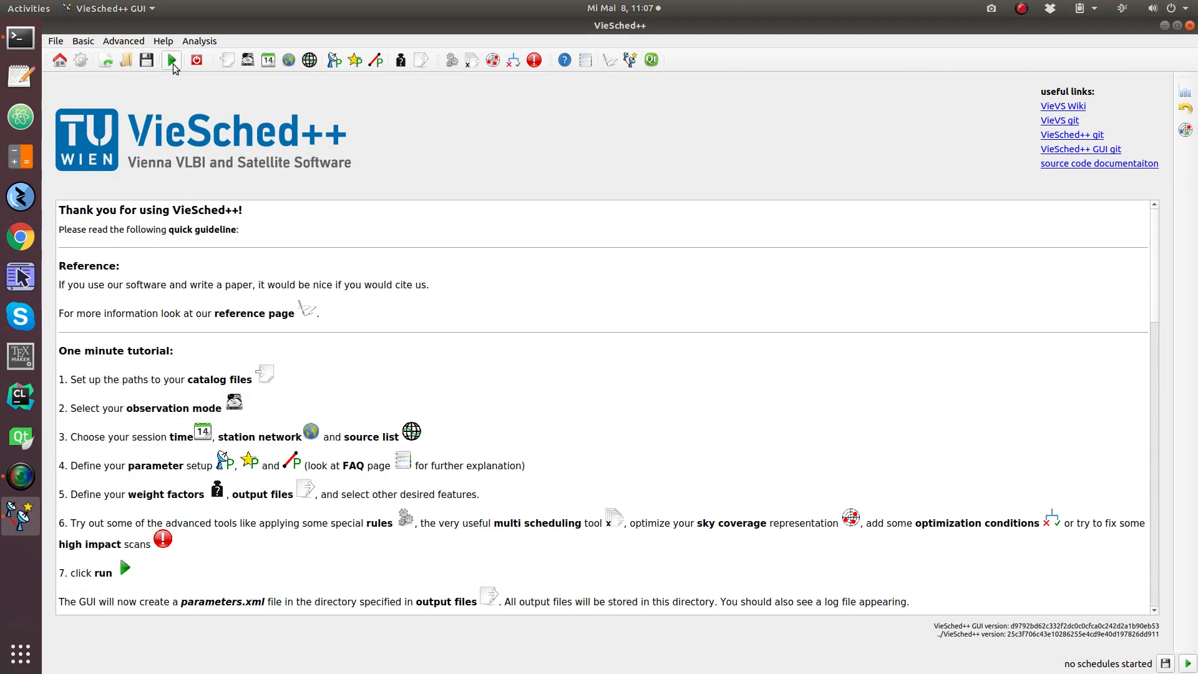
left_click(227, 60)
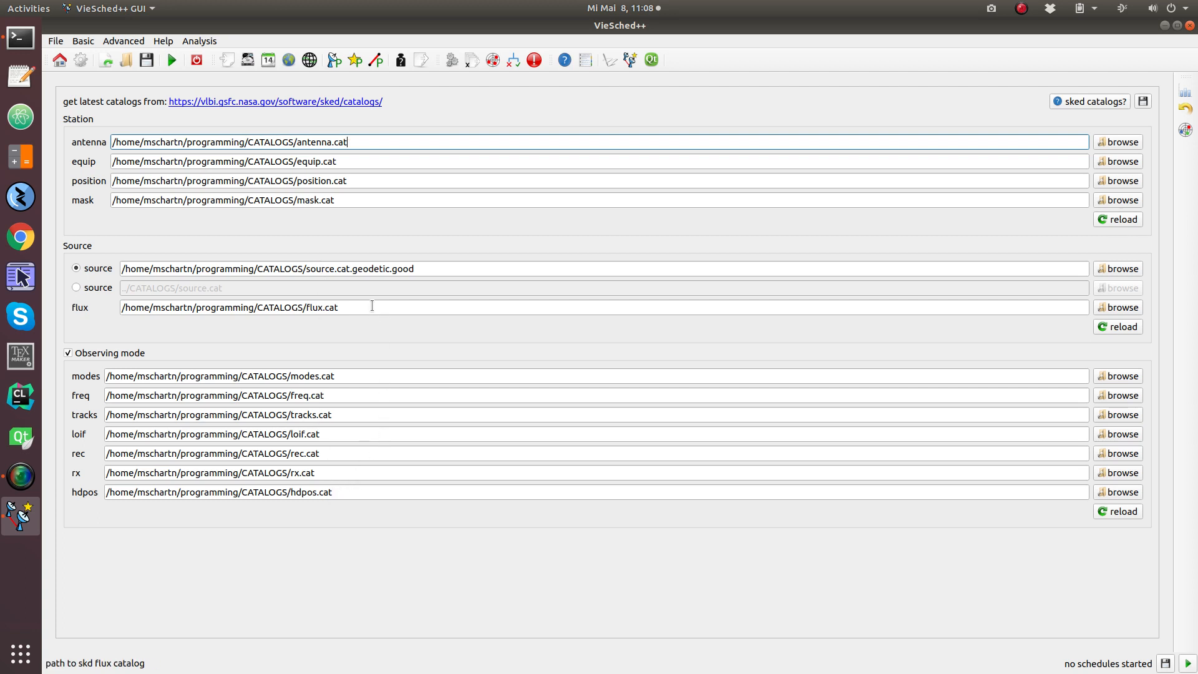
- Select 1024-16(AU) as the sked catalog observing mode
left_click(248, 62)
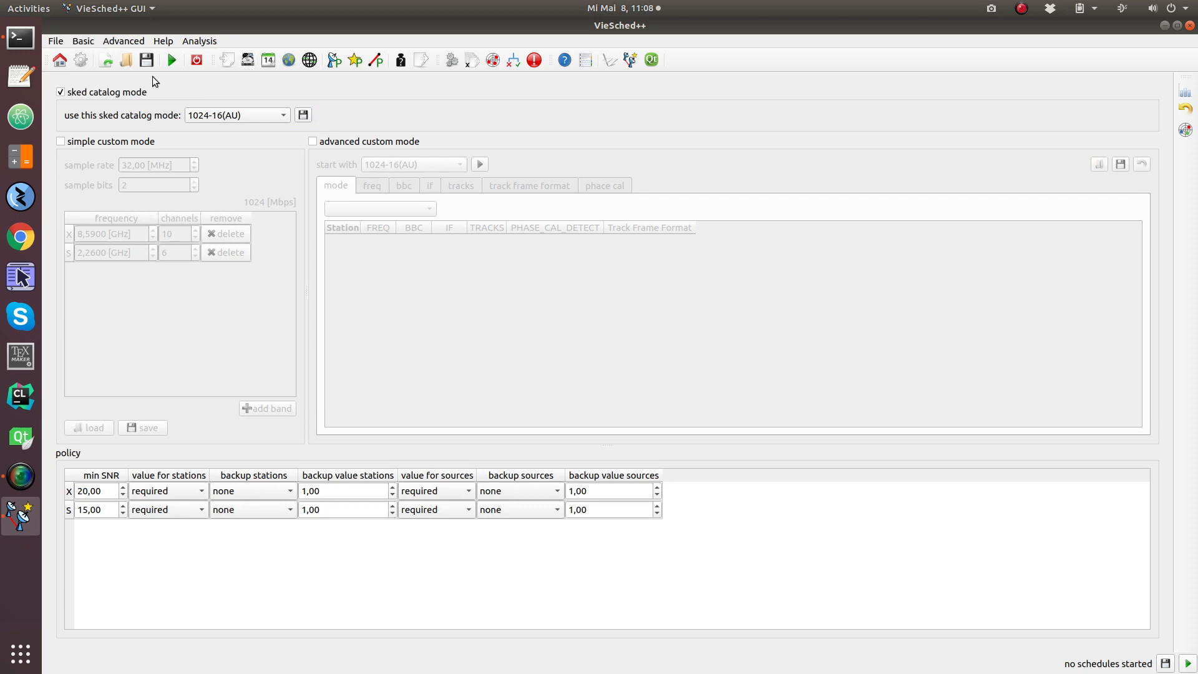
left_click(250, 116)
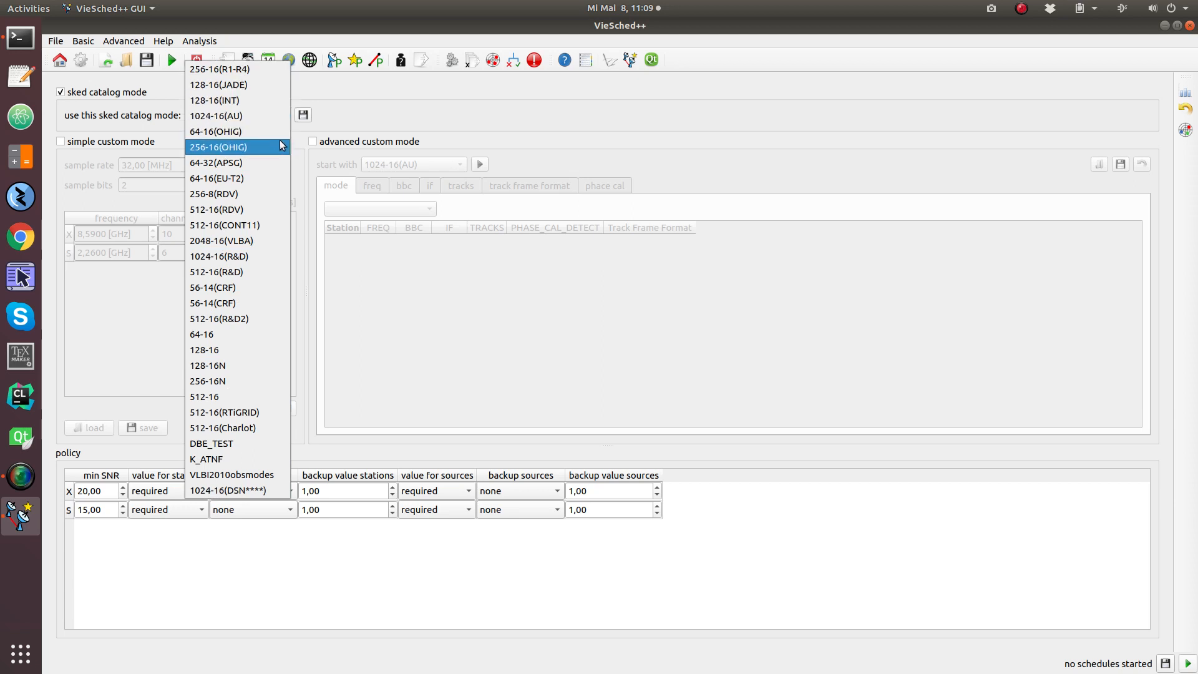
left_click(329, 93)
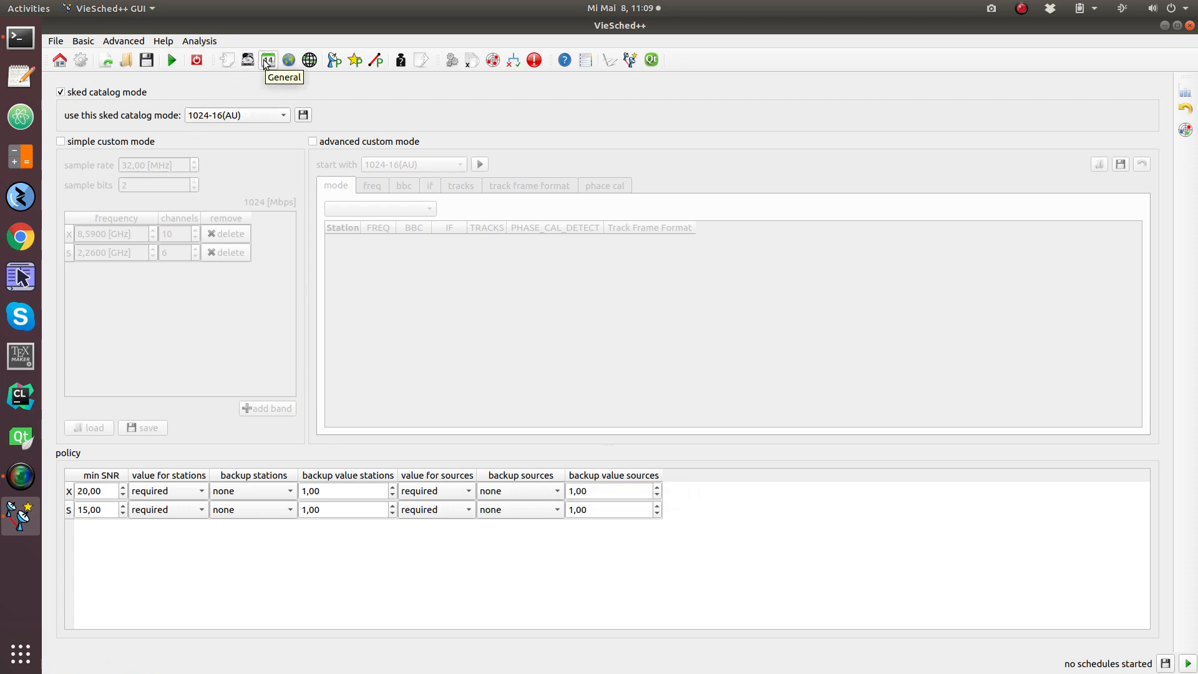
left_click(259, 119)
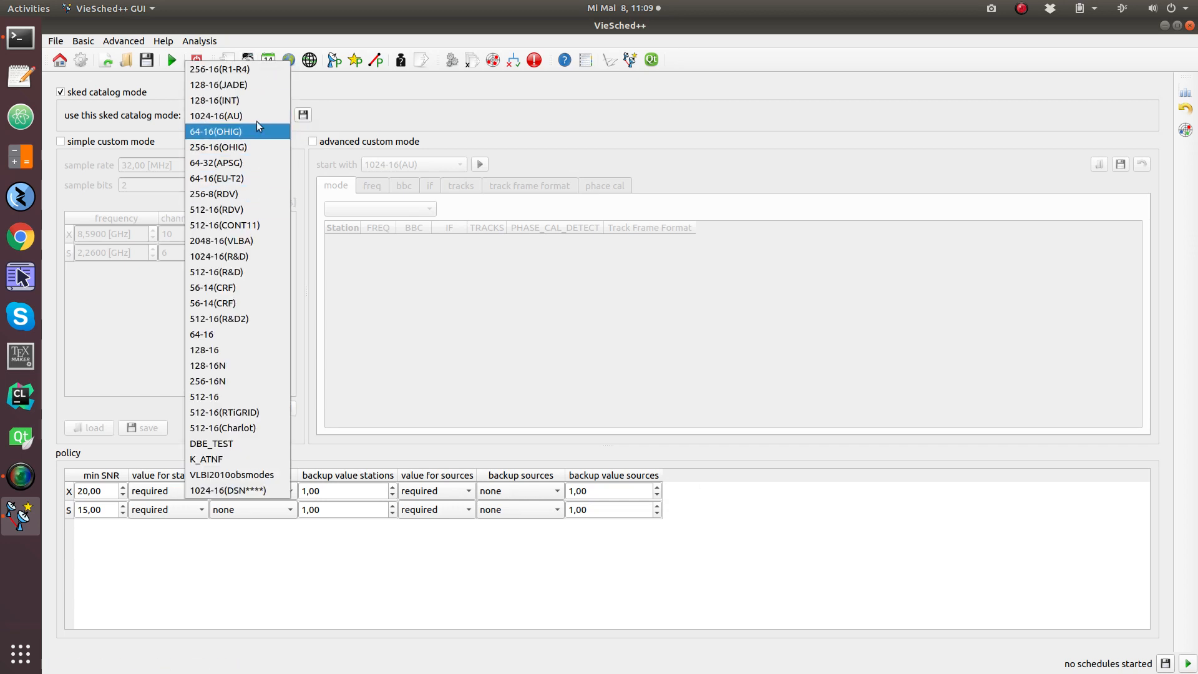
left_click(258, 116)
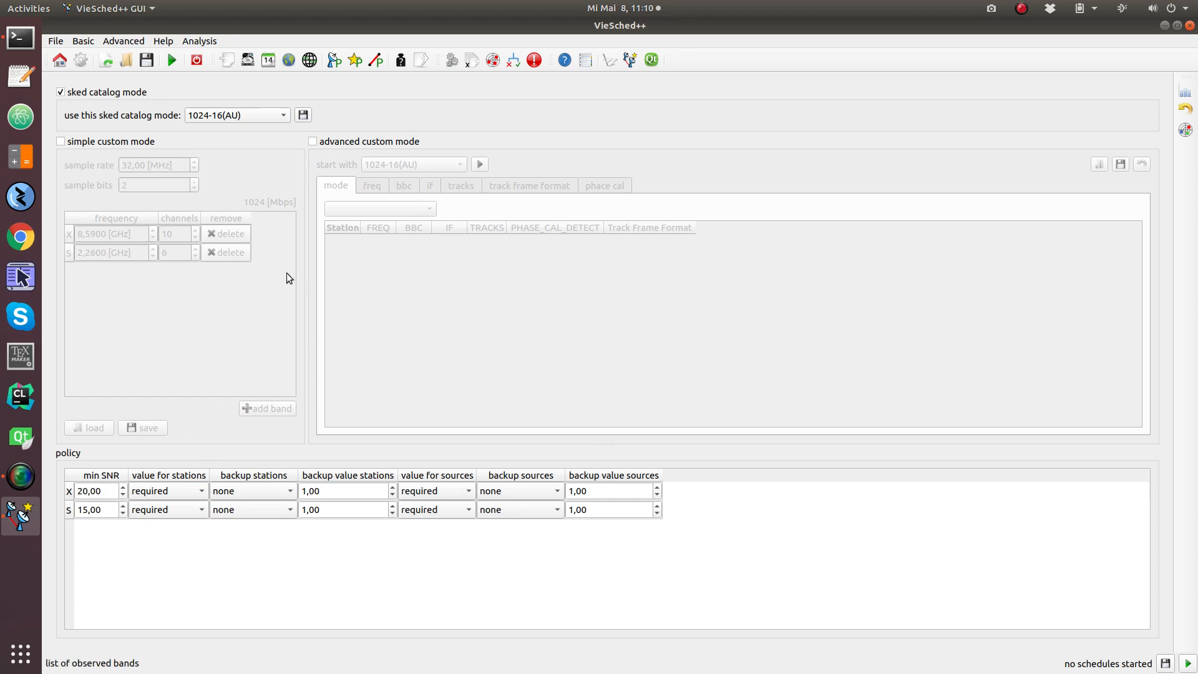
- Enter TUWien as the session code in the general setup, leaving the session description empty
left_click(267, 61)
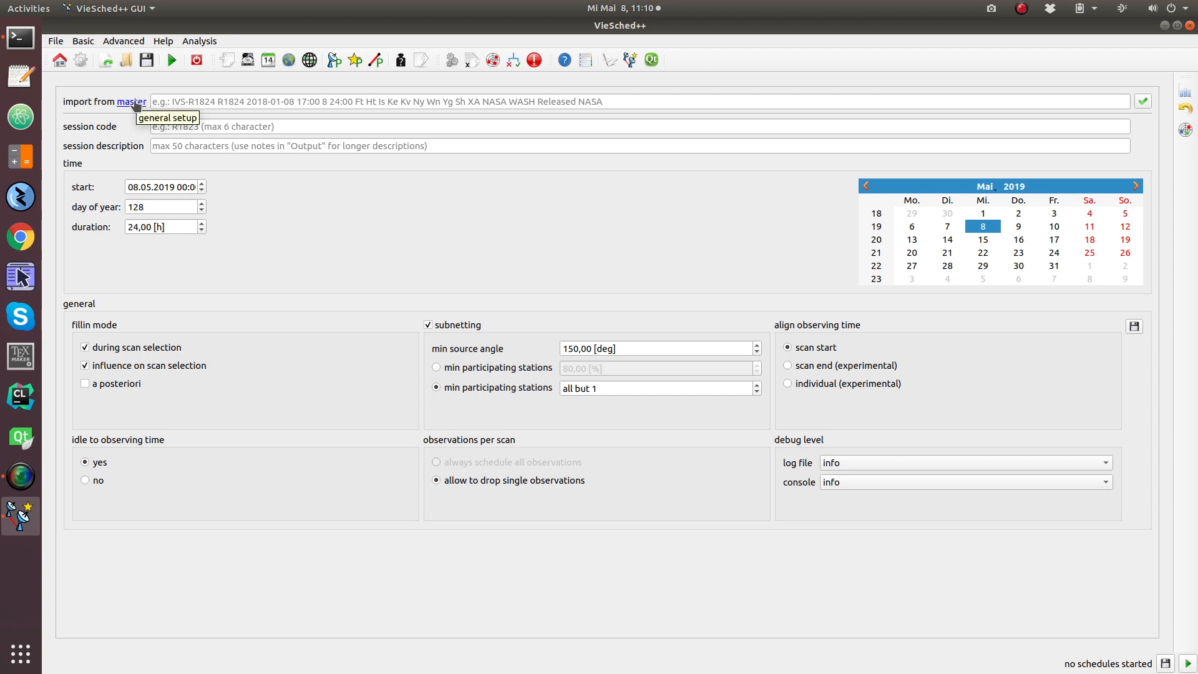
left_click(324, 104)
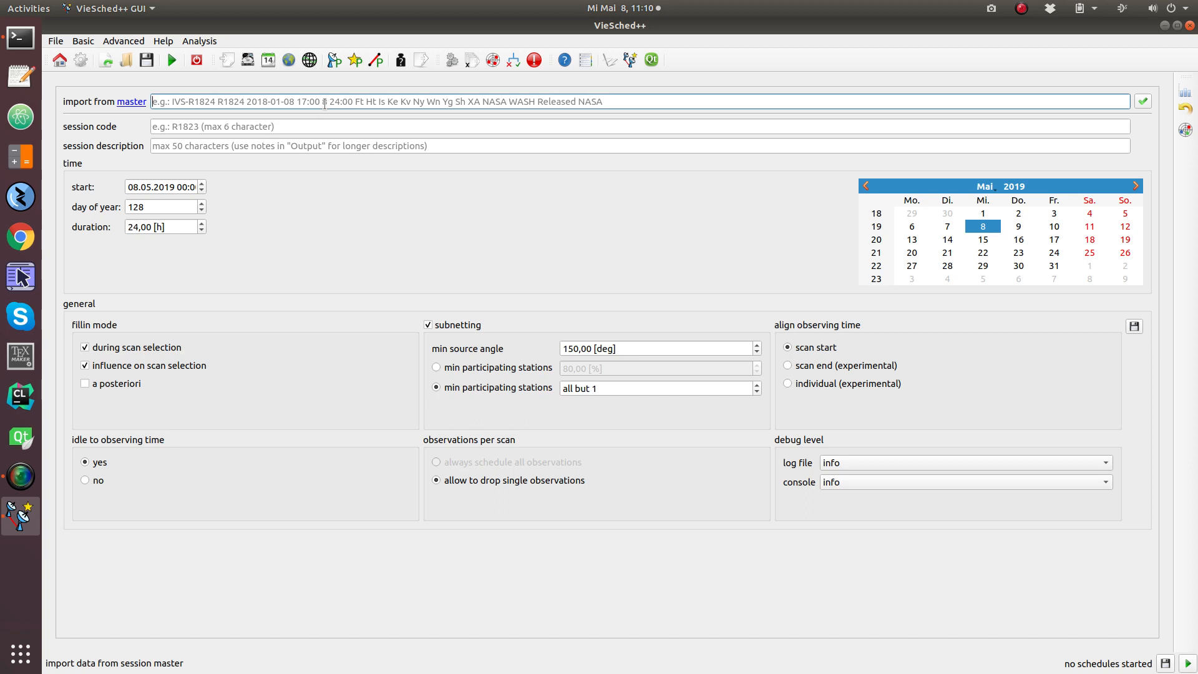
left_click(305, 124)
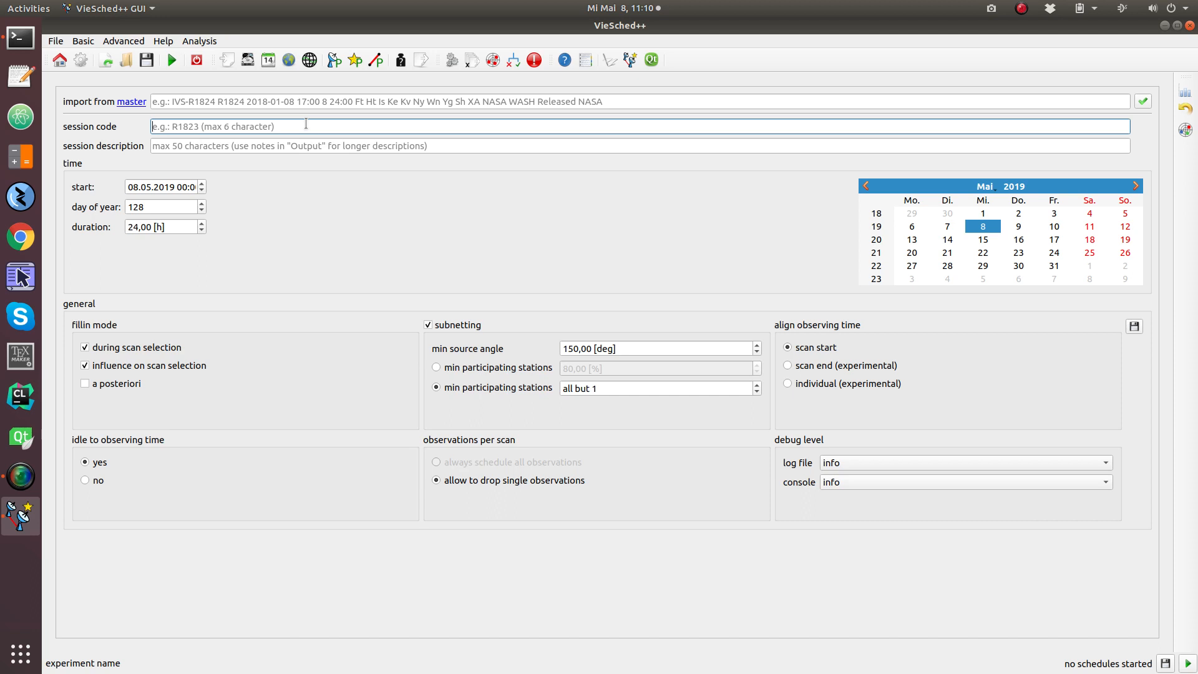
type("TUWIen")
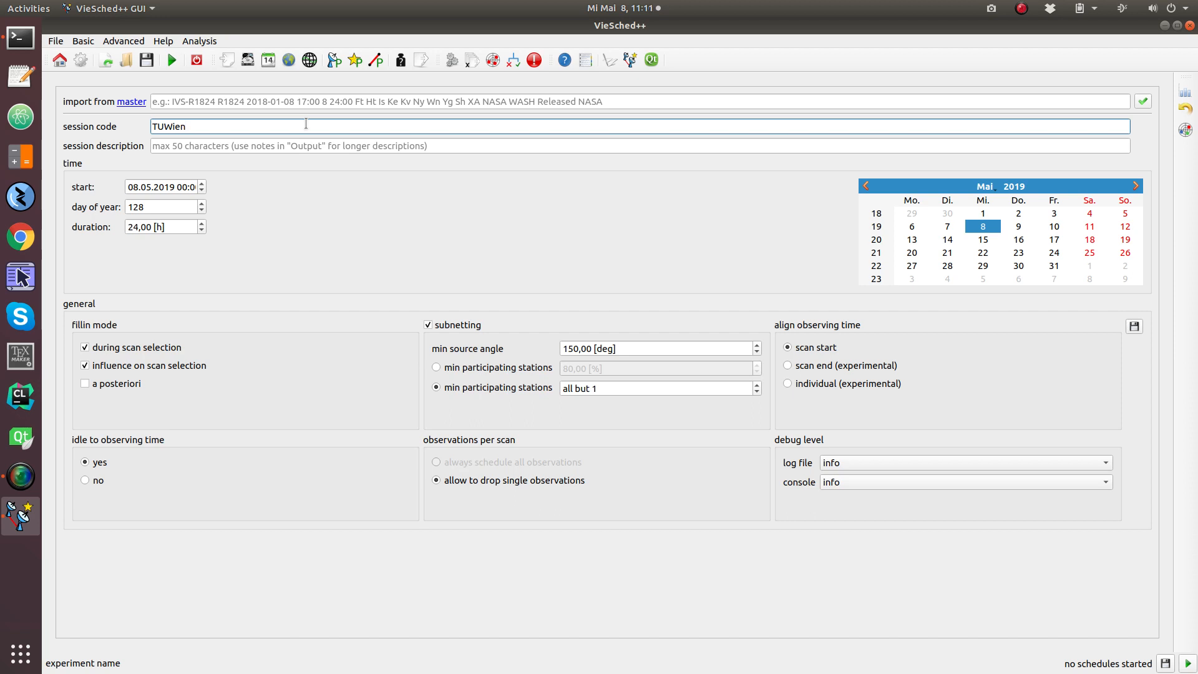
type("ab")
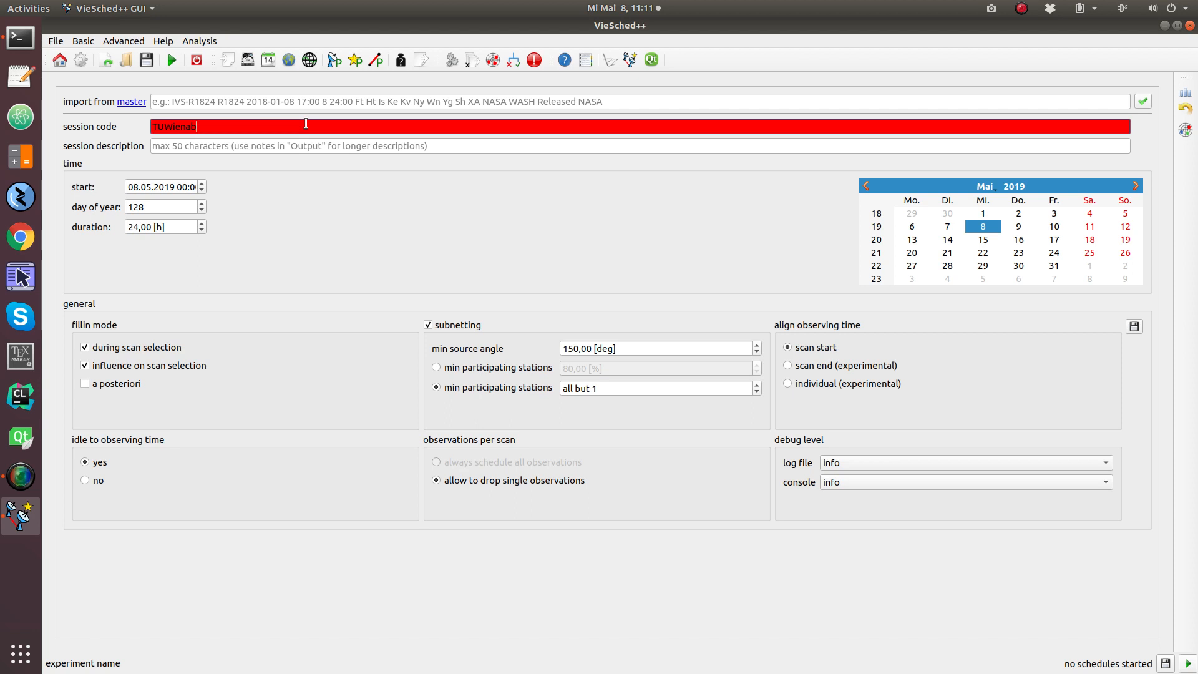
key("BackSpace")
key("BackSpace")
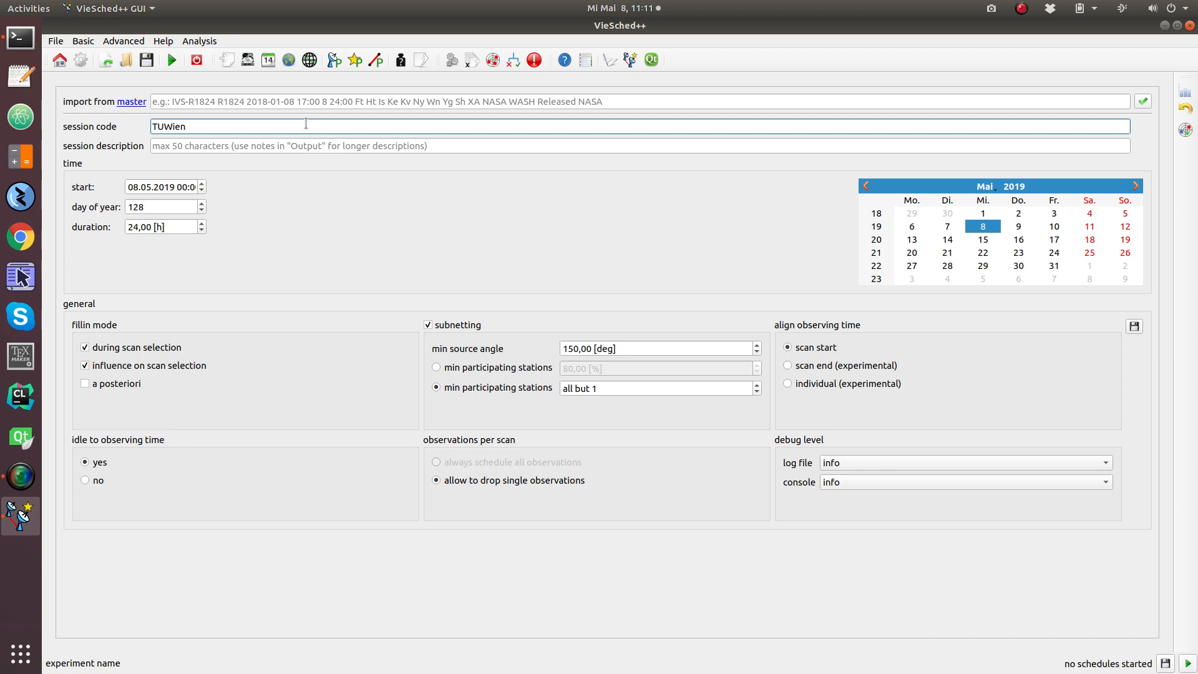
left_click(325, 146)
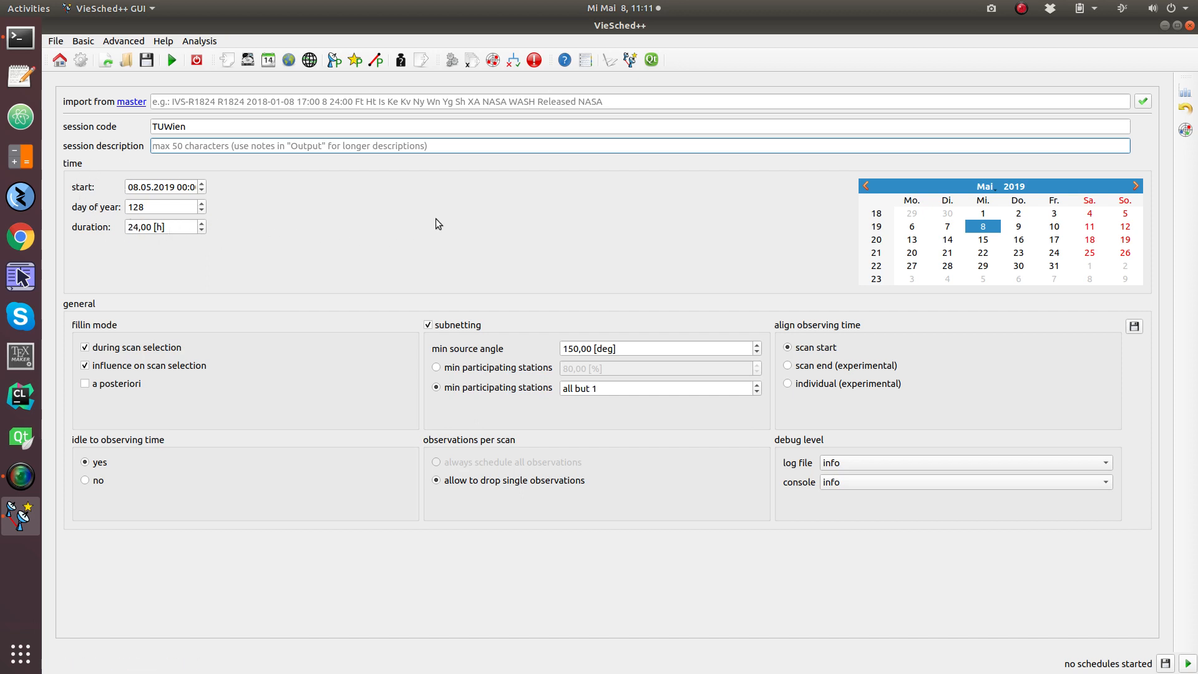
- Set the session start date to 25.06.2019, day of year 176
left_click(947, 252)
left_click(1089, 252)
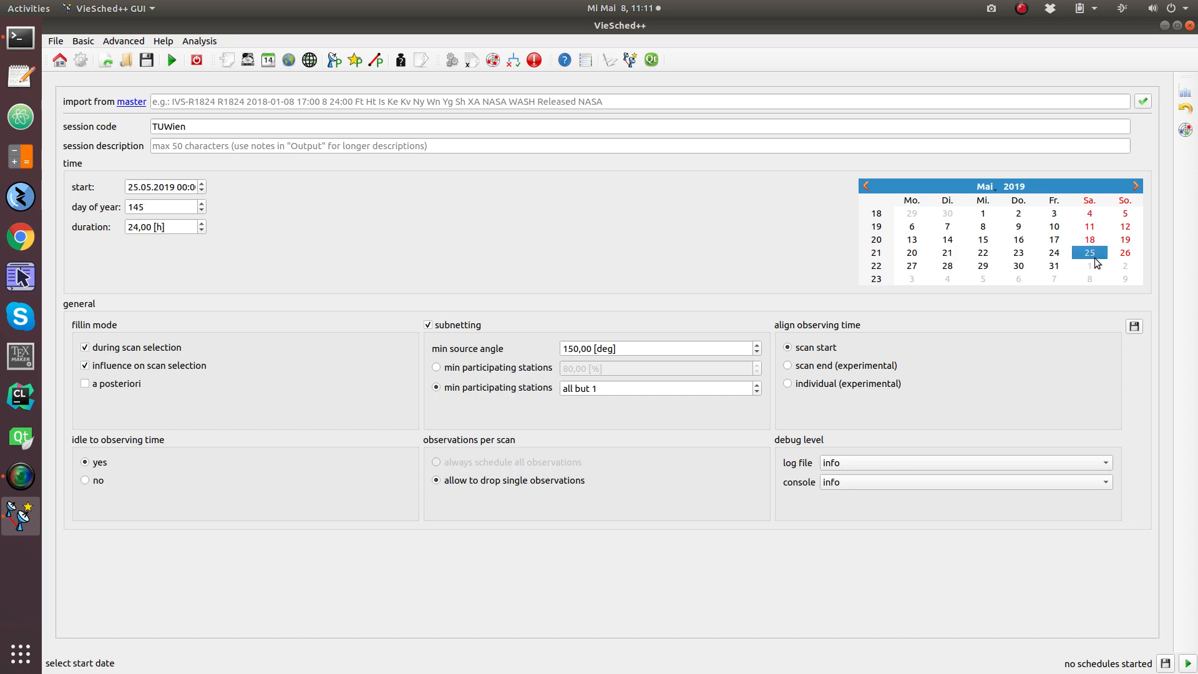
left_click(1020, 252)
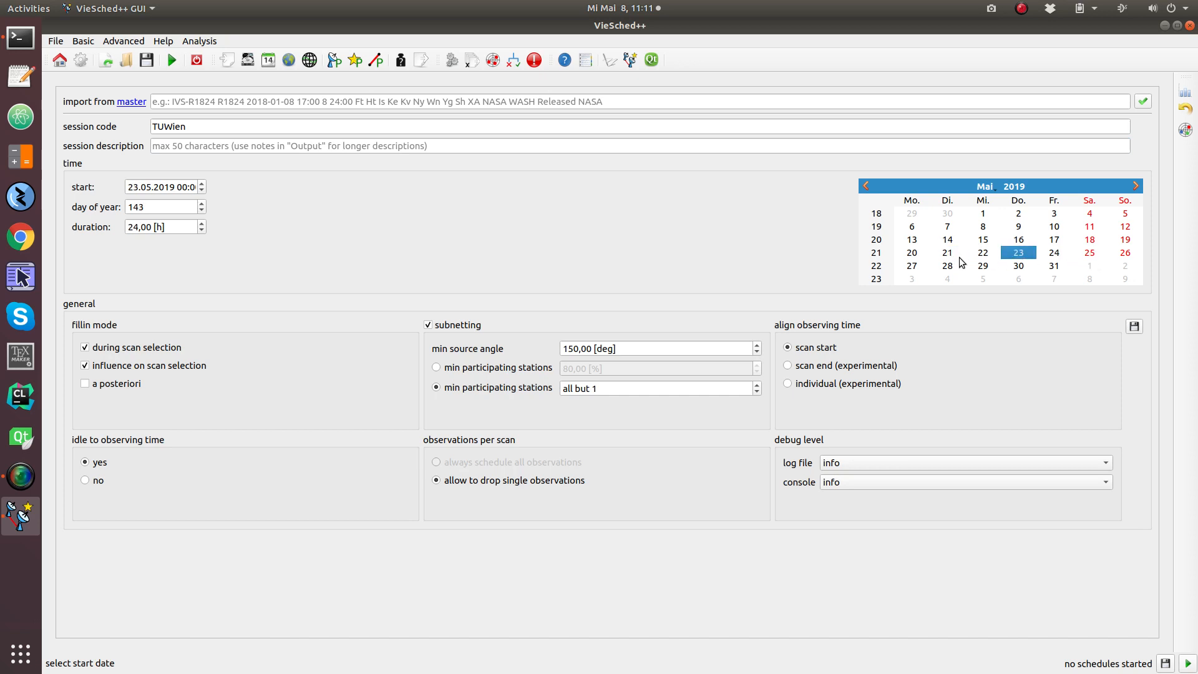
left_click(136, 187)
scroll(136, 186, "up", 1)
scroll(136, 186, "up", 1)
scroll(136, 186, "down", 2)
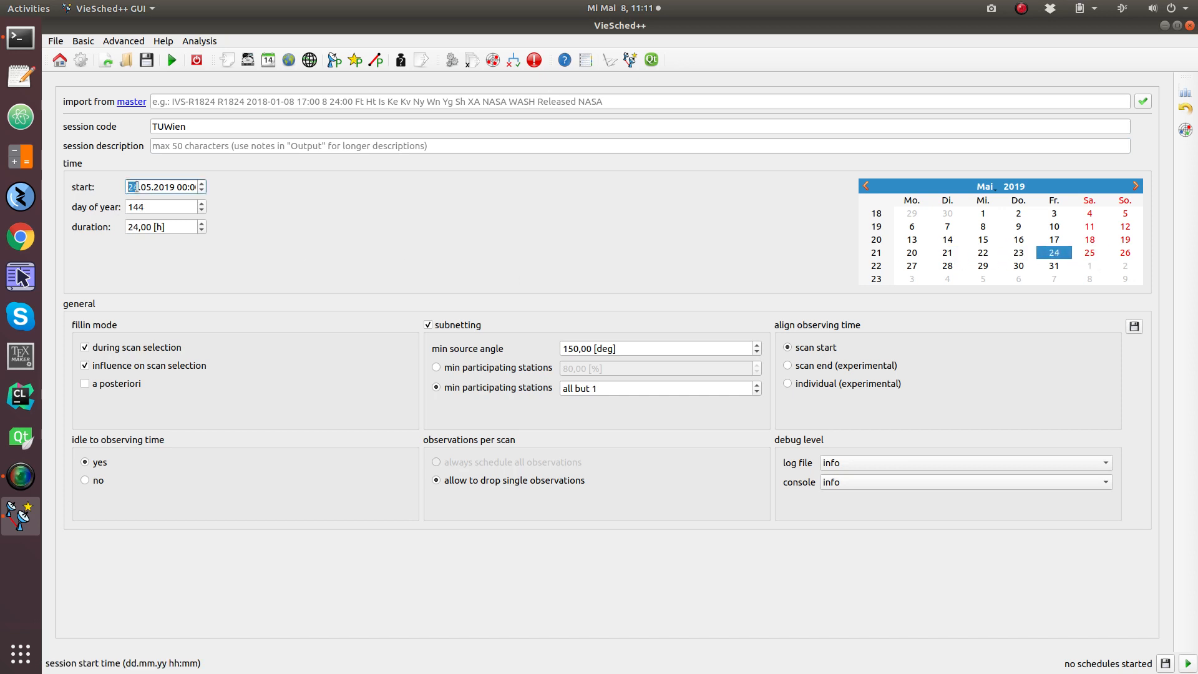
left_click(144, 186)
scroll(145, 187, "up", 1)
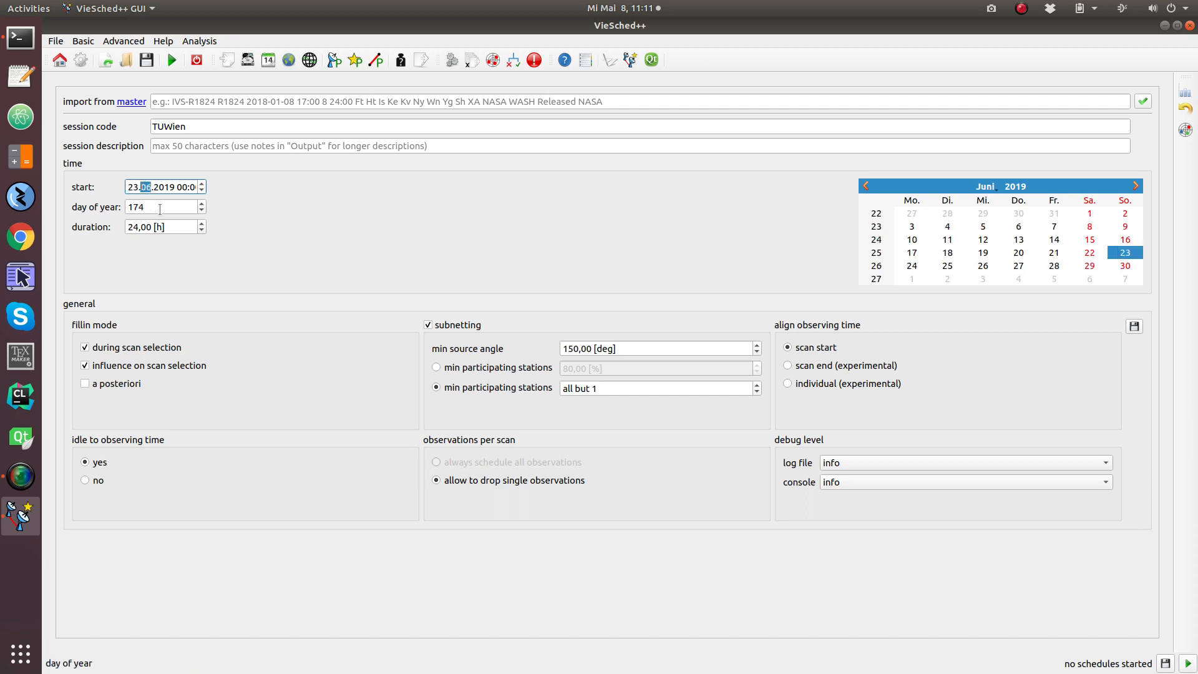
left_click(160, 207)
scroll(159, 206, "up", 1)
scroll(159, 206, "up", 1)
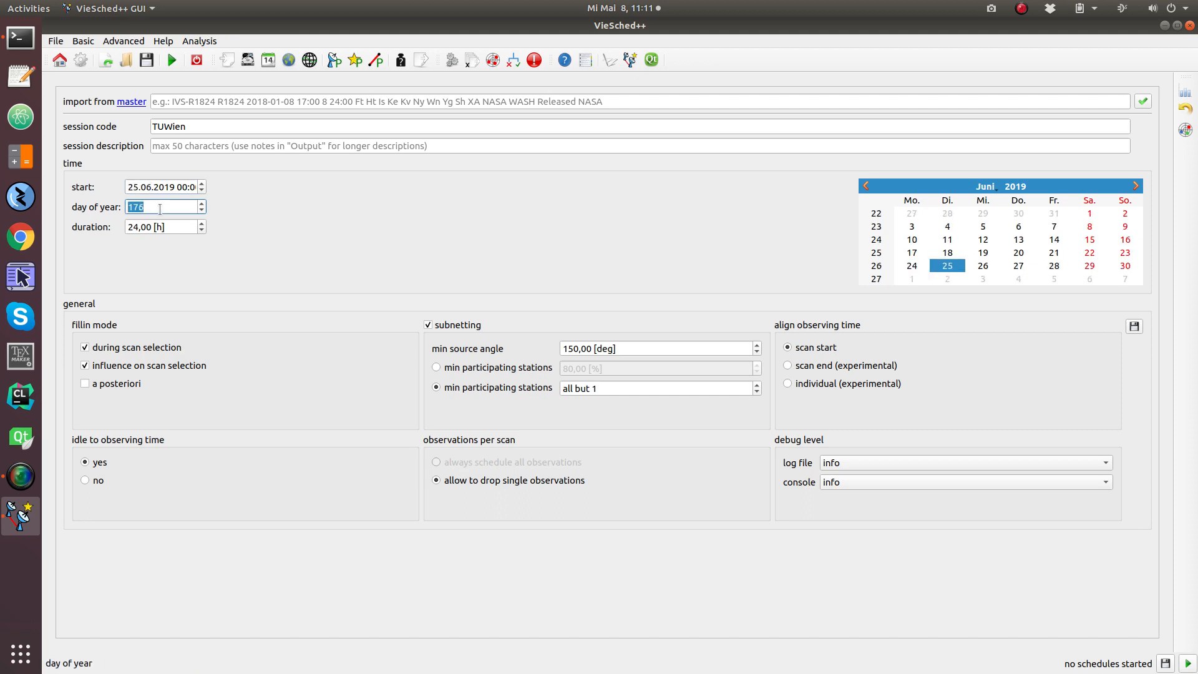
- Set the session start time to 05:00
left_click(189, 187)
scroll(189, 187, "up", 2)
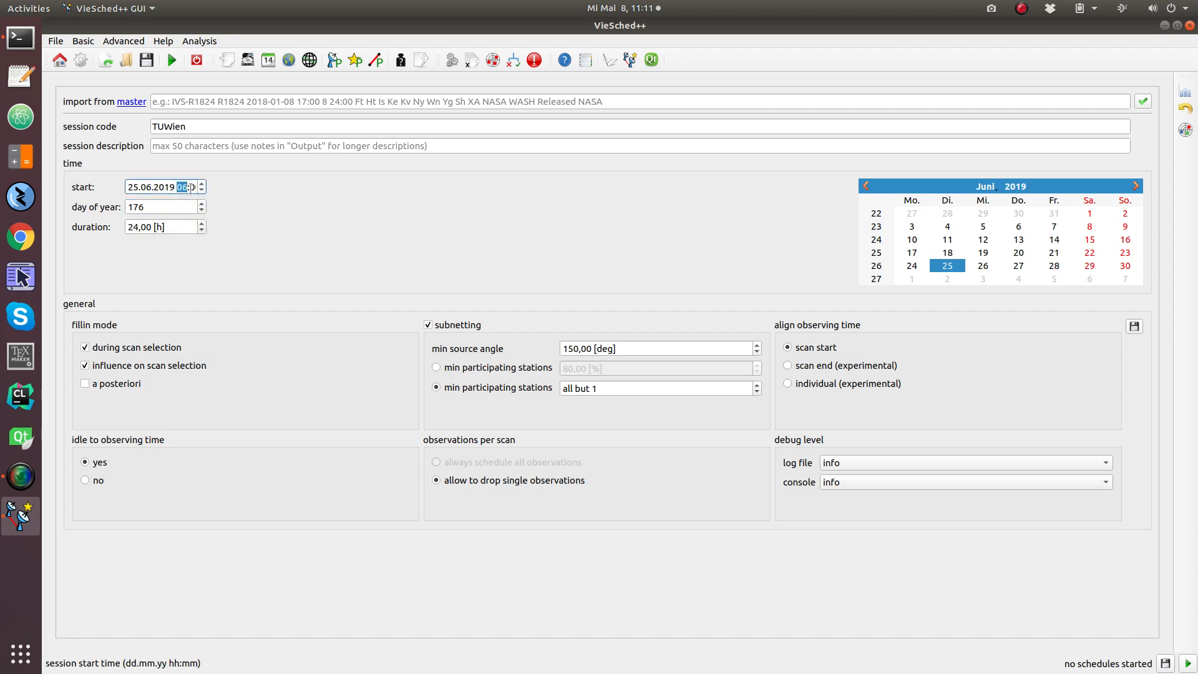
left_click(183, 205)
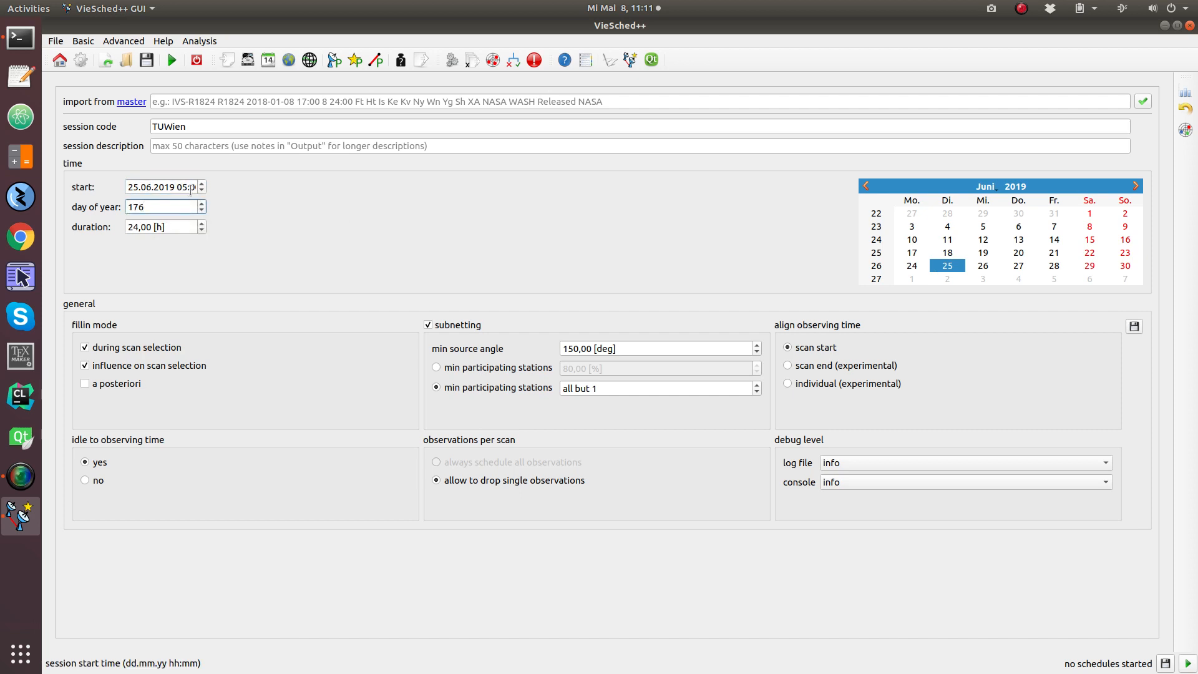
left_click_drag(191, 191, 209, 191)
left_click(182, 187)
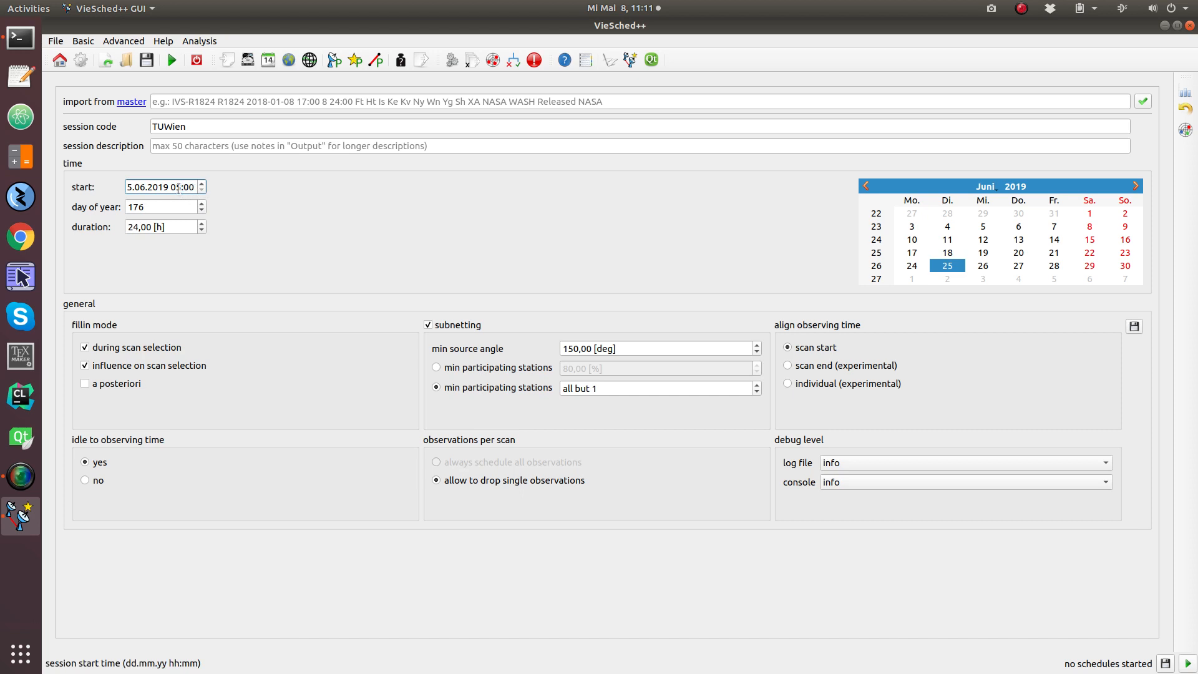
left_click_drag(177, 187, 125, 187)
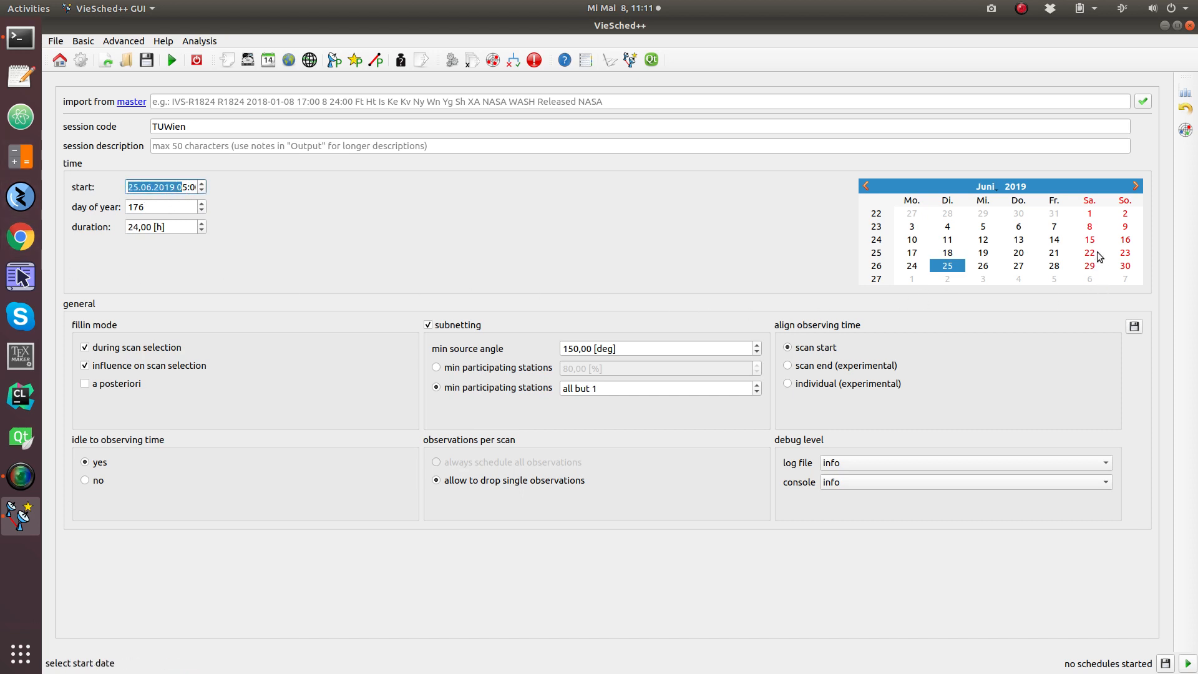
- Turn off subnetting in the general scheduling options
left_click(189, 224)
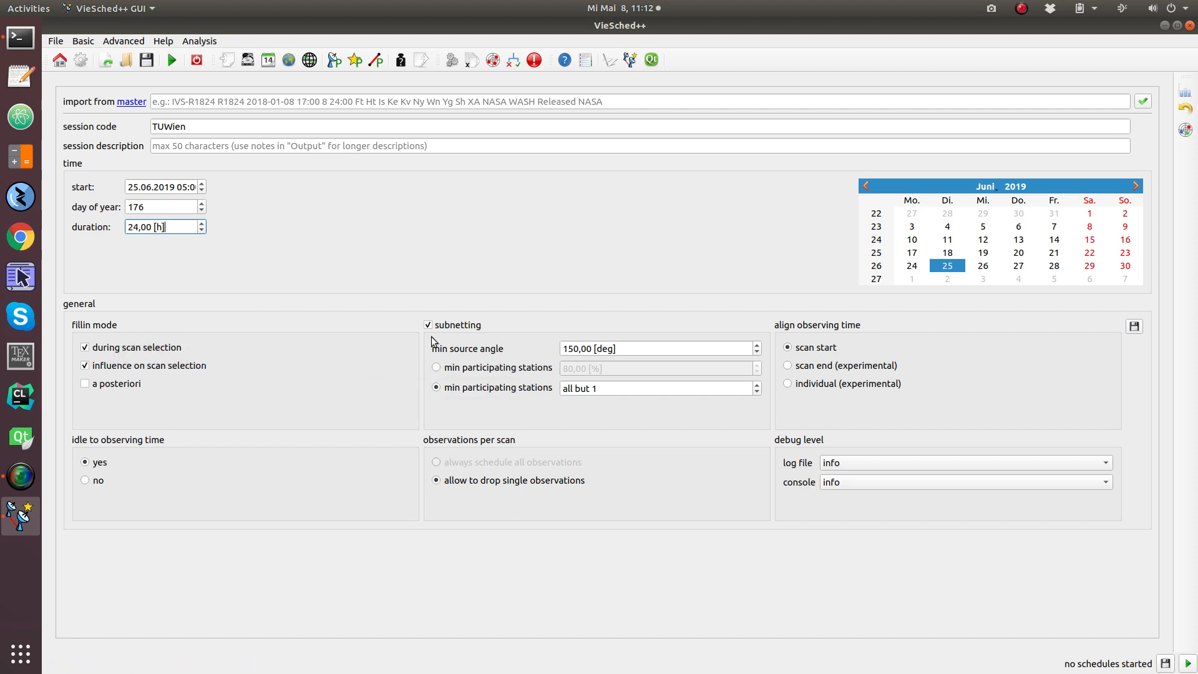
left_click(472, 327)
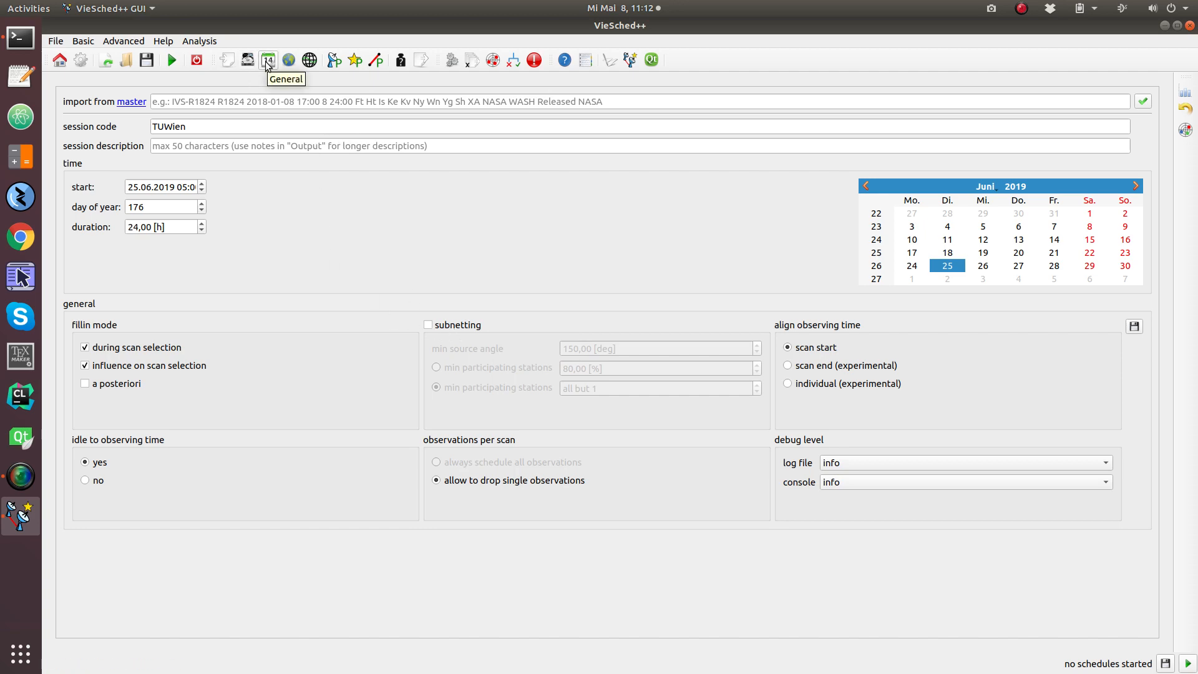
- Open the network setup and look through the list of available stations
left_click(281, 63)
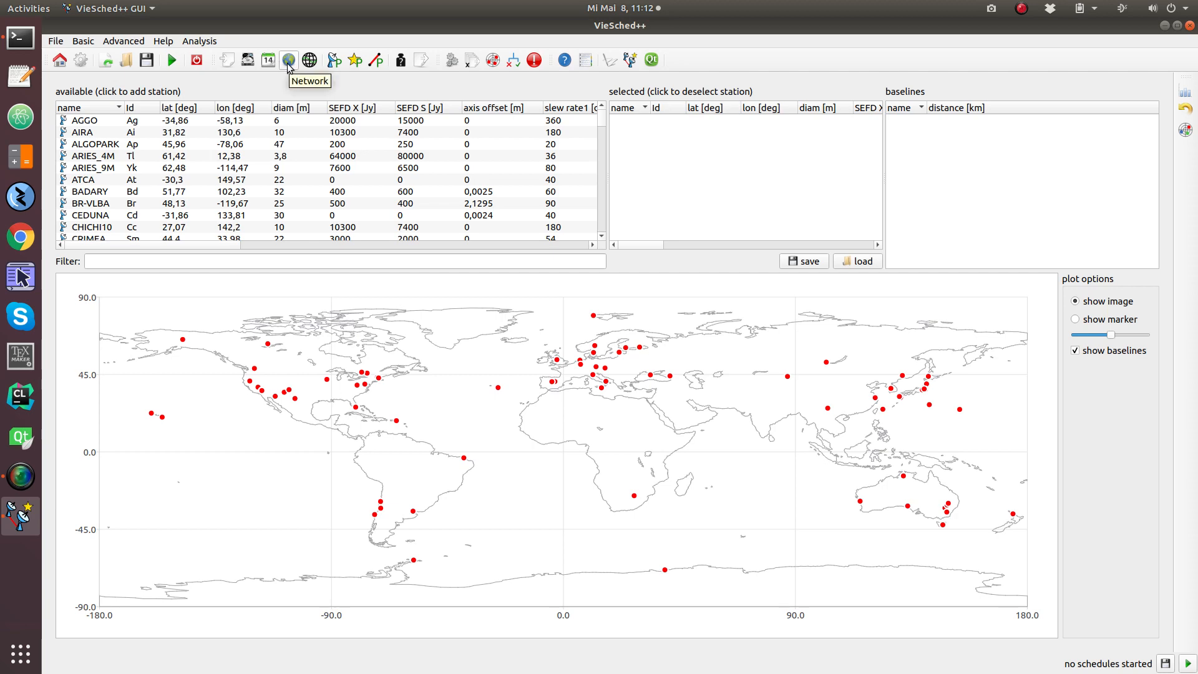
scroll(275, 147, "down", 1)
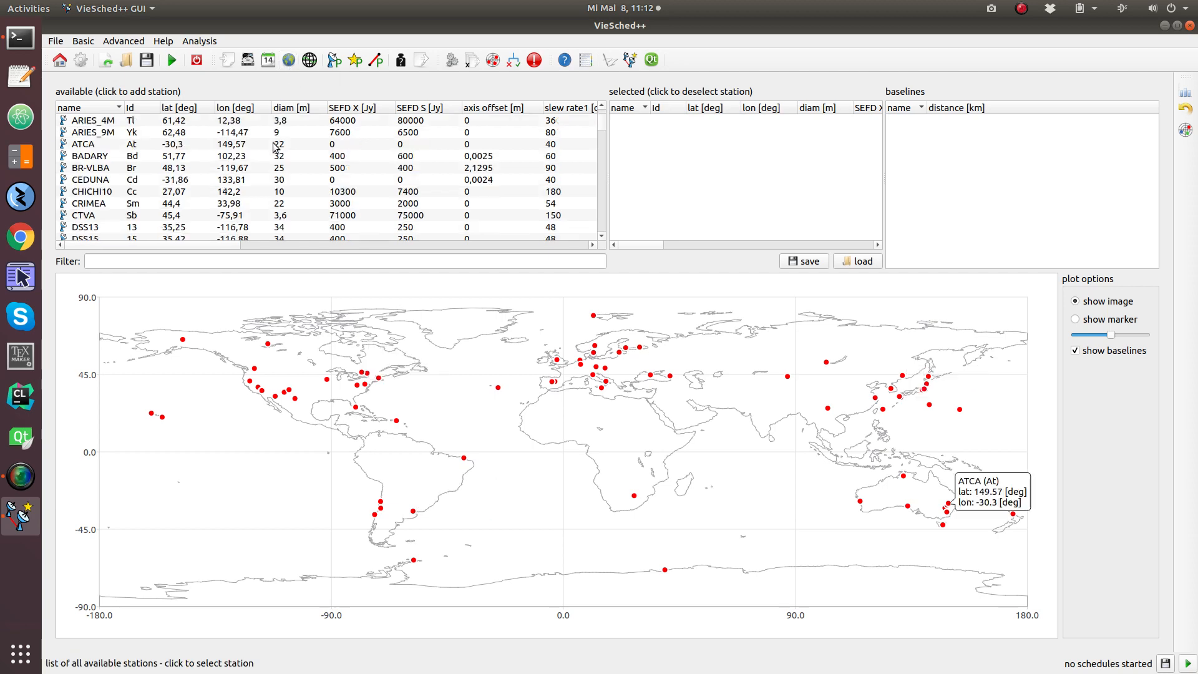
scroll(274, 150, "down", 20)
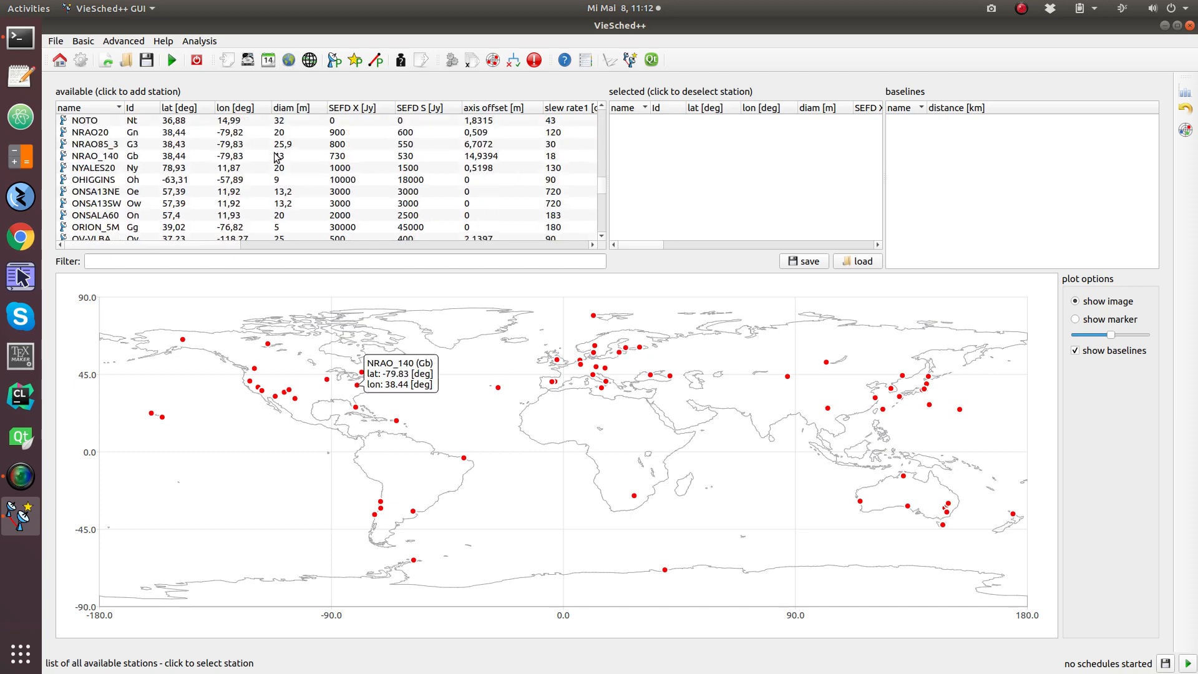
scroll(276, 158, "down", 7)
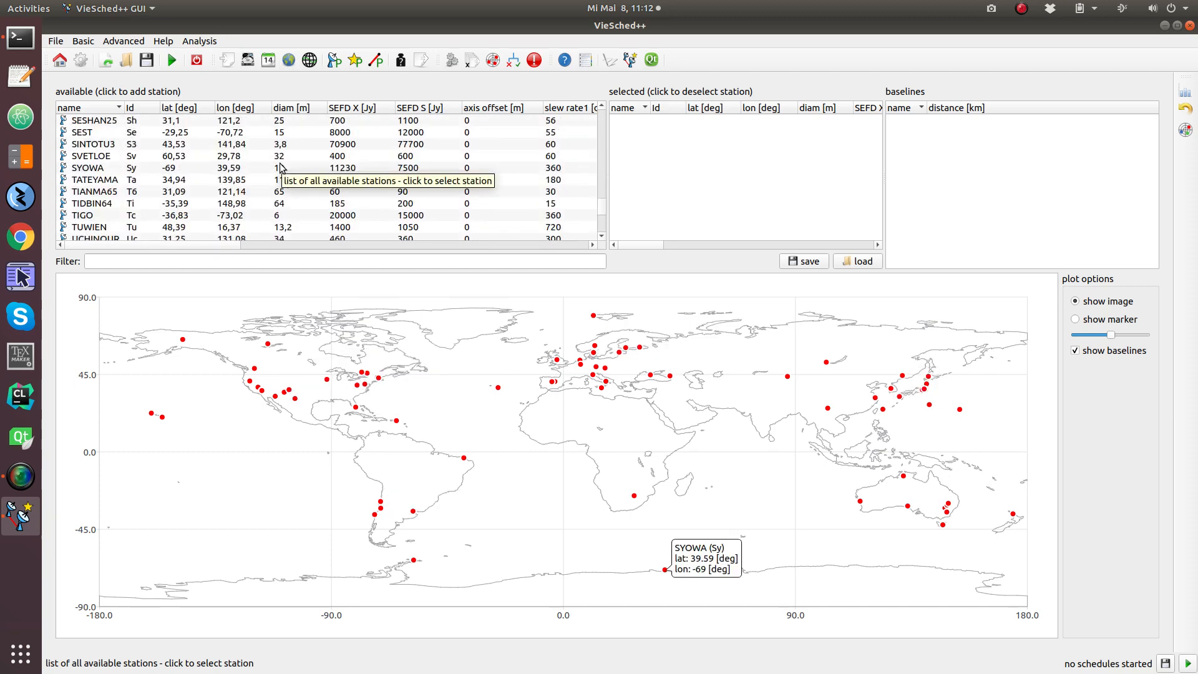
scroll(280, 166, "up", 20)
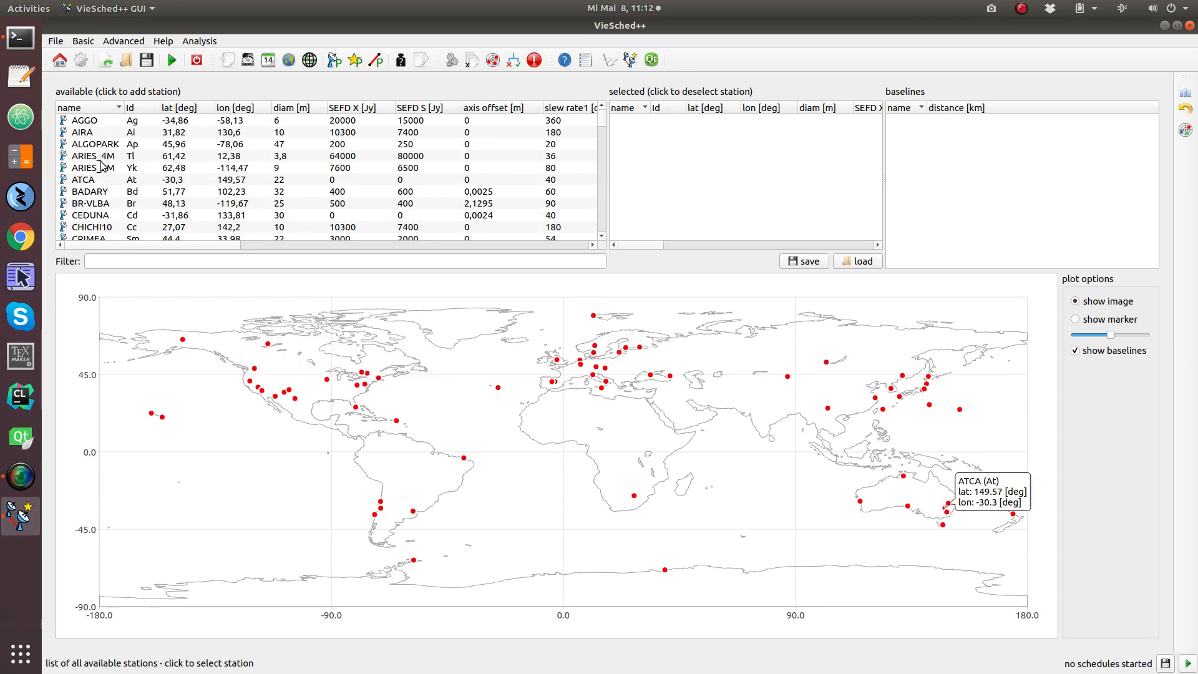
- Try sorting the available stations by Id, latitude and name, and take DSS13 back out of the selected stations
left_click(144, 110)
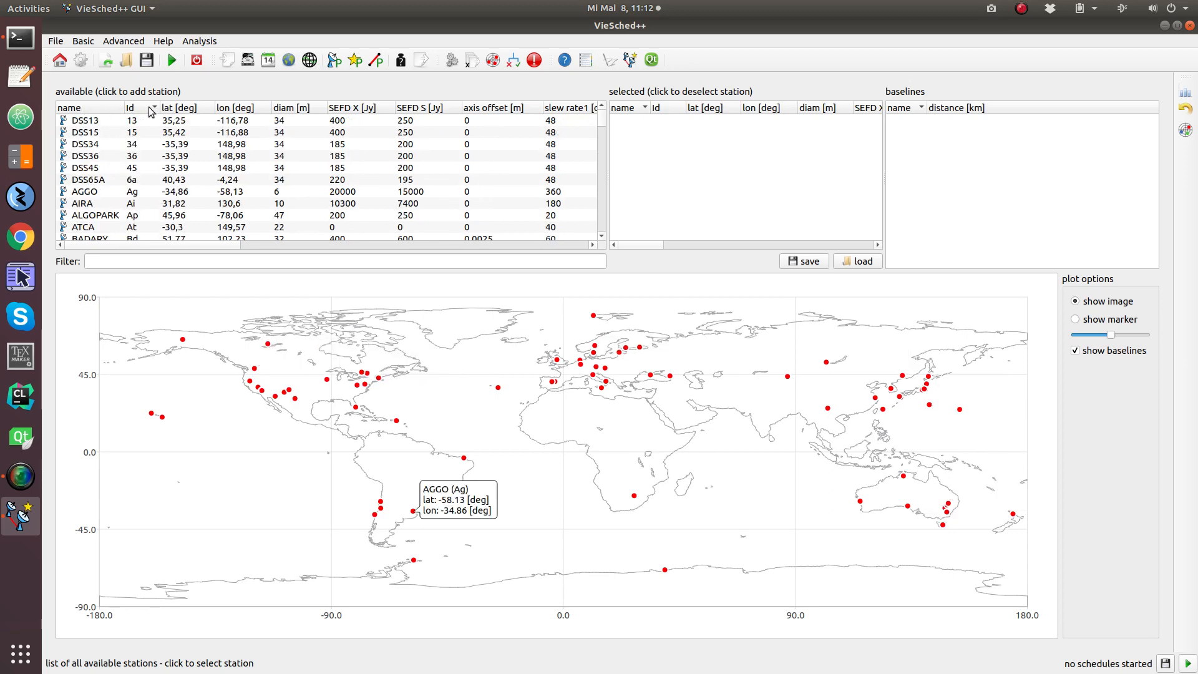
left_click(177, 117)
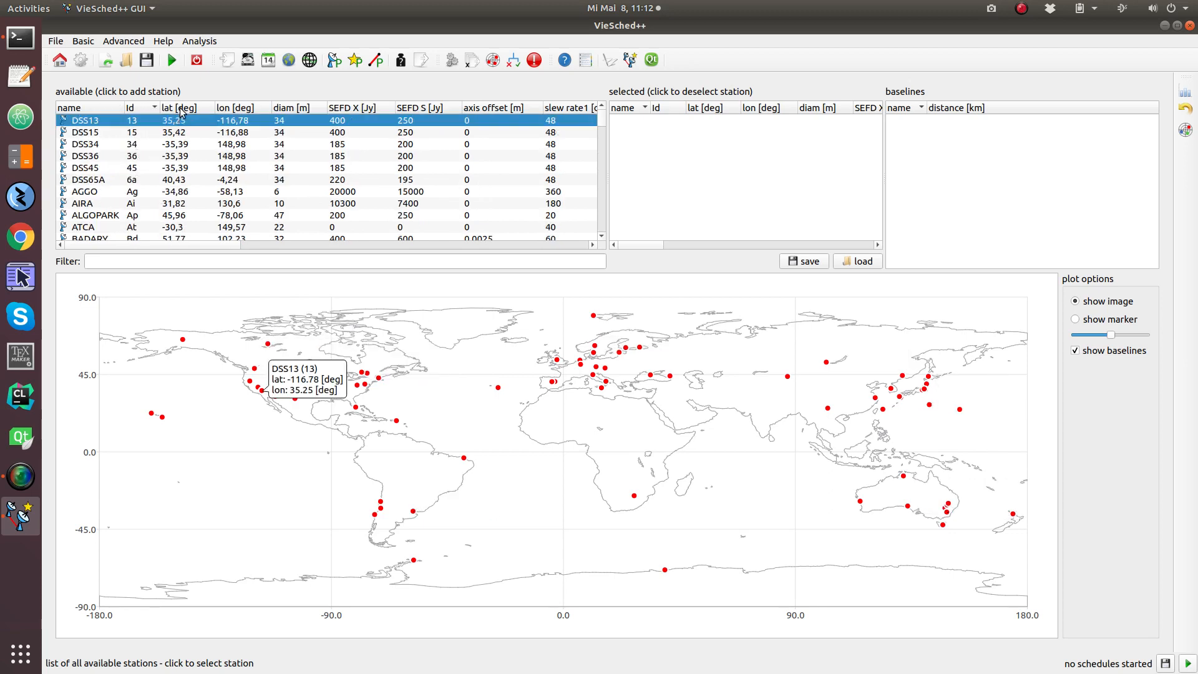
left_click(181, 111)
left_click(93, 109)
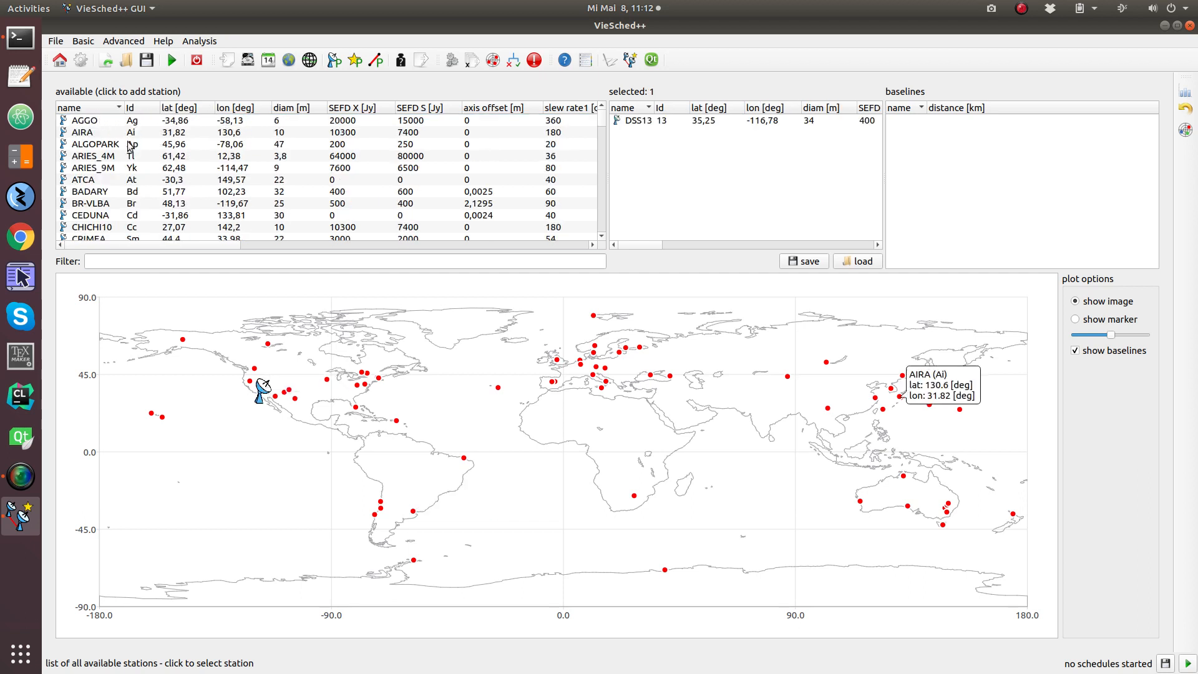
left_click(632, 121)
left_click(391, 260)
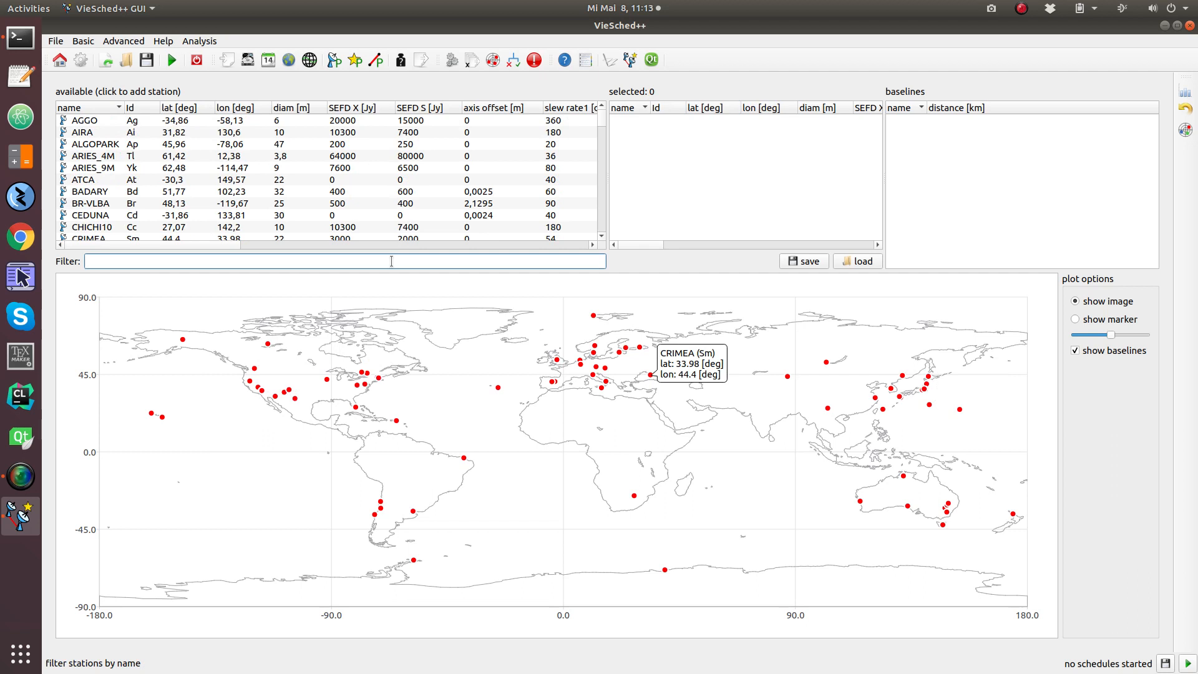
- Add the stations ARIES_9M, AIRA, CHICHI10 and FD-VLBA to the network
left_click(106, 171)
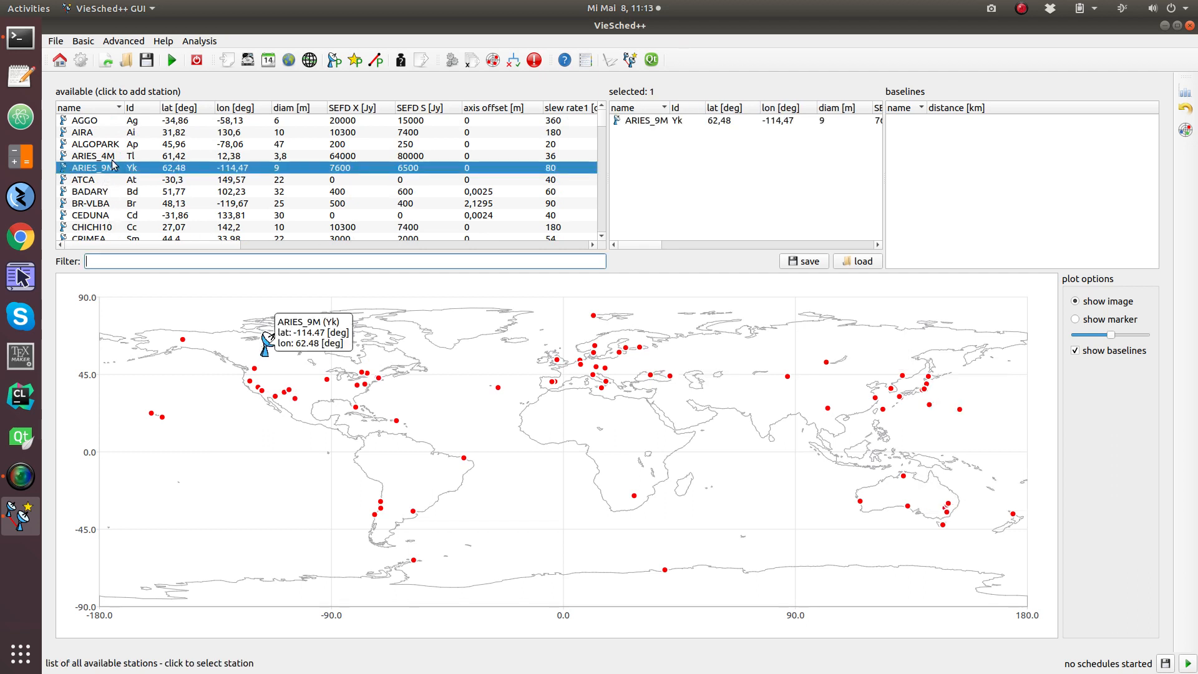
left_click(94, 132)
left_click(143, 226)
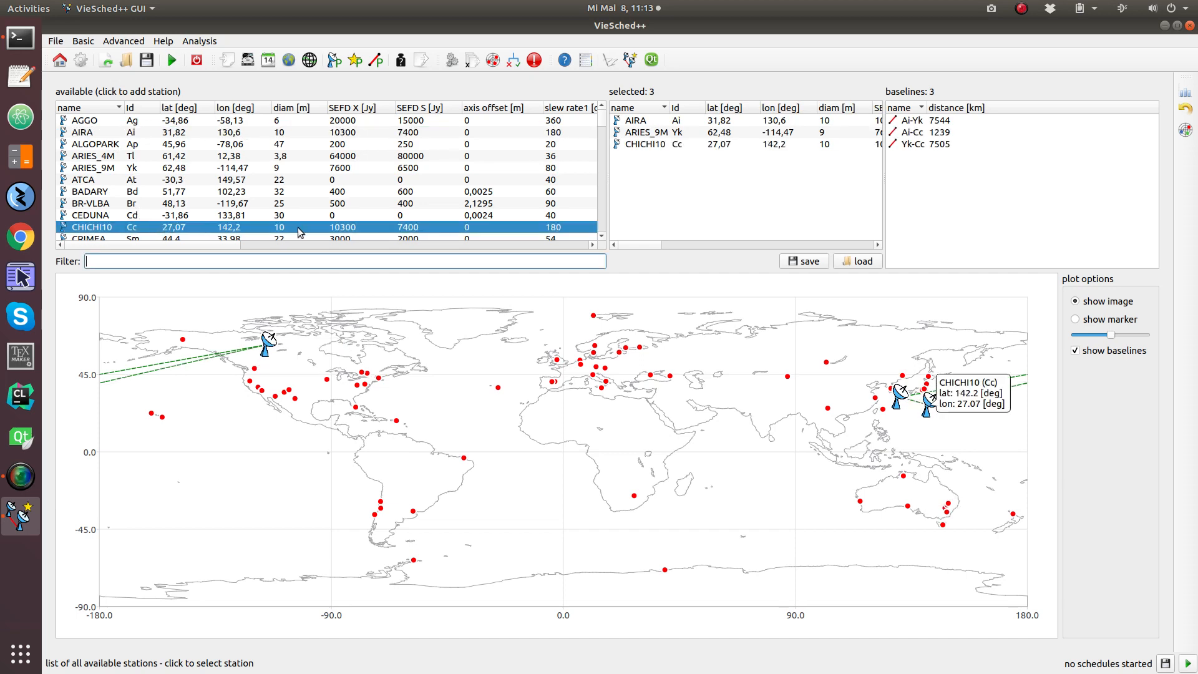
scroll(300, 231, "down", 5)
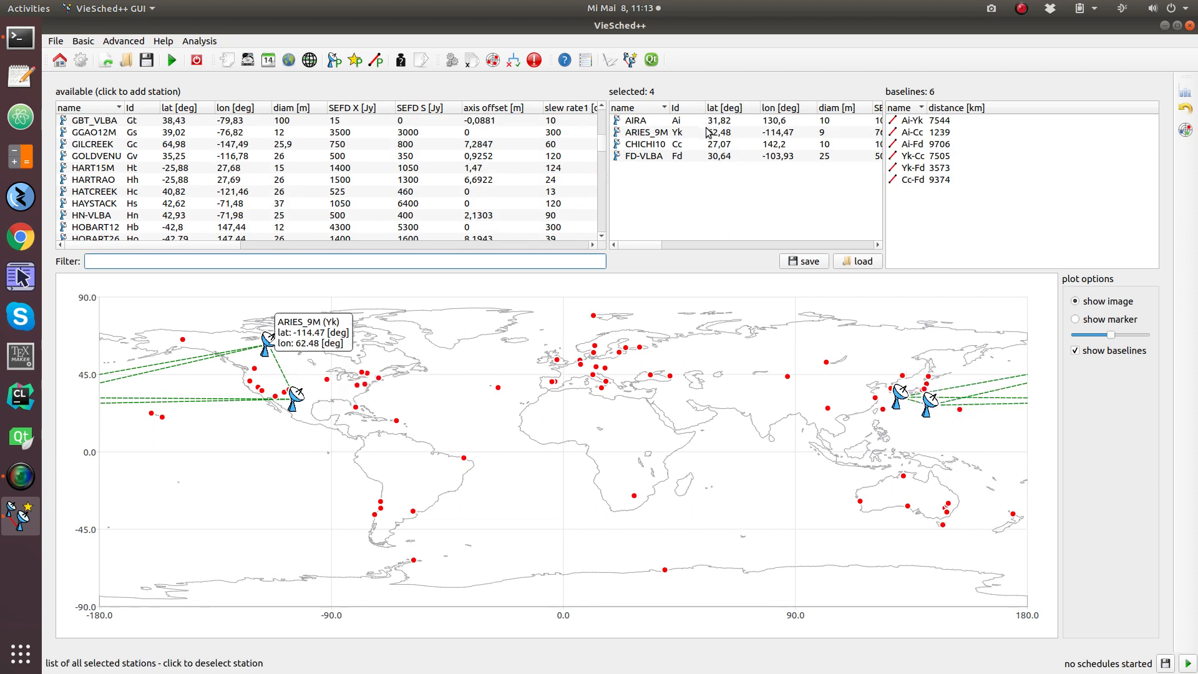
- Deselect AIRA, ARIES_9M, CHICHI10 and FD-VLBA so that the network is empty
left_click(662, 122)
left_click(663, 122)
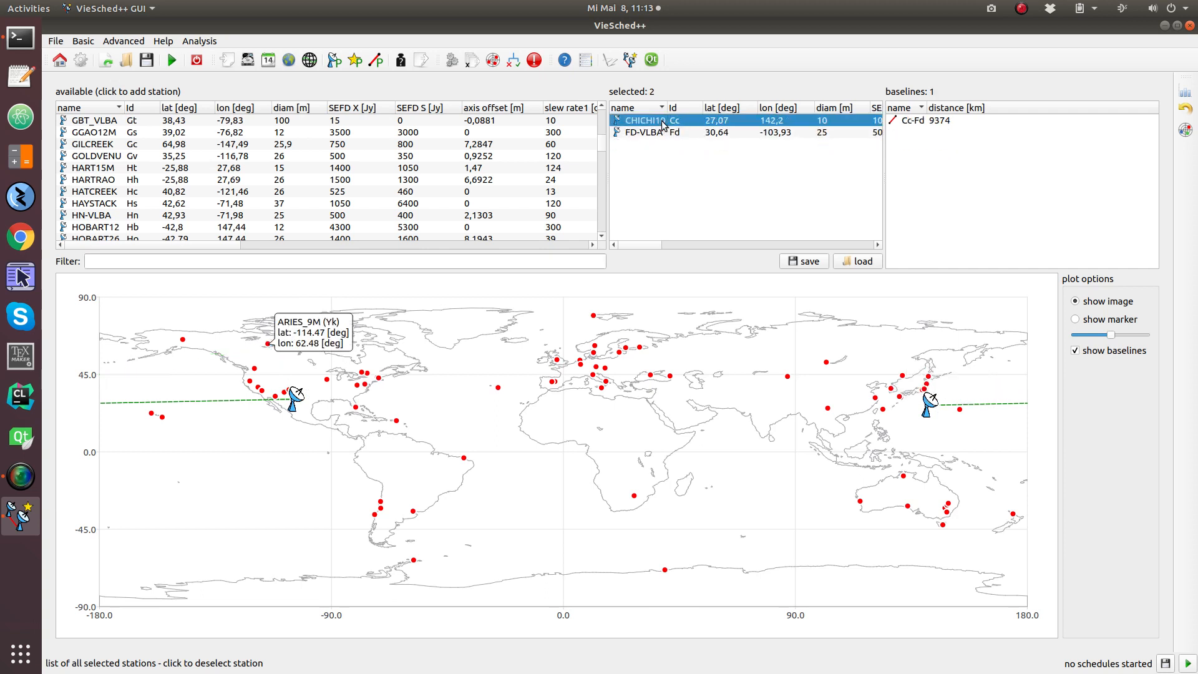
left_click(661, 121)
left_click(661, 121)
- Filter the available stations by wz and by wn, adding WETTZELL and WETTZ13N to the network
left_click(574, 260)
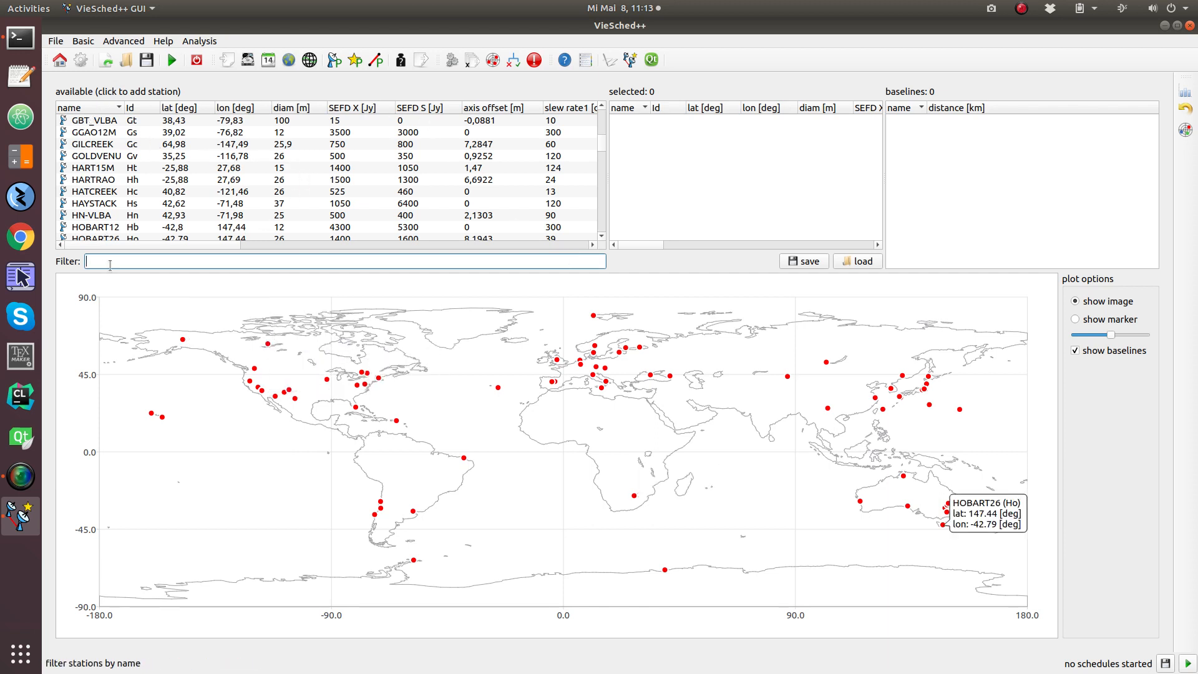
type("wz")
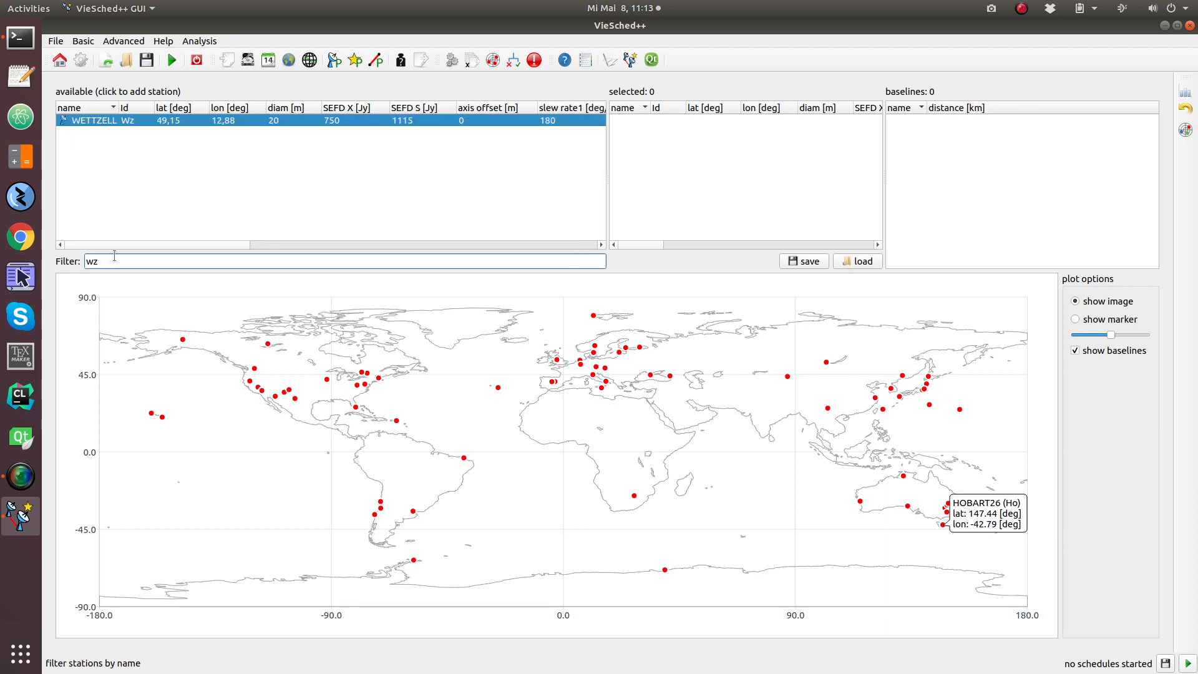
left_click(133, 123)
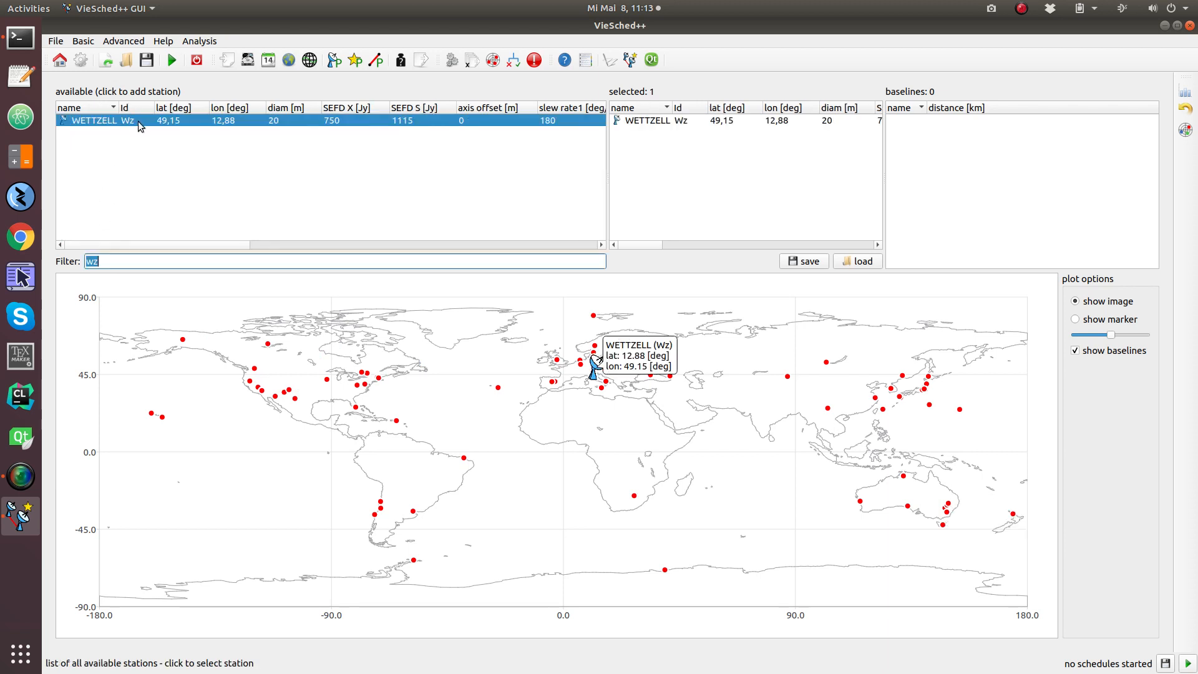
type("wn")
left_click(144, 131)
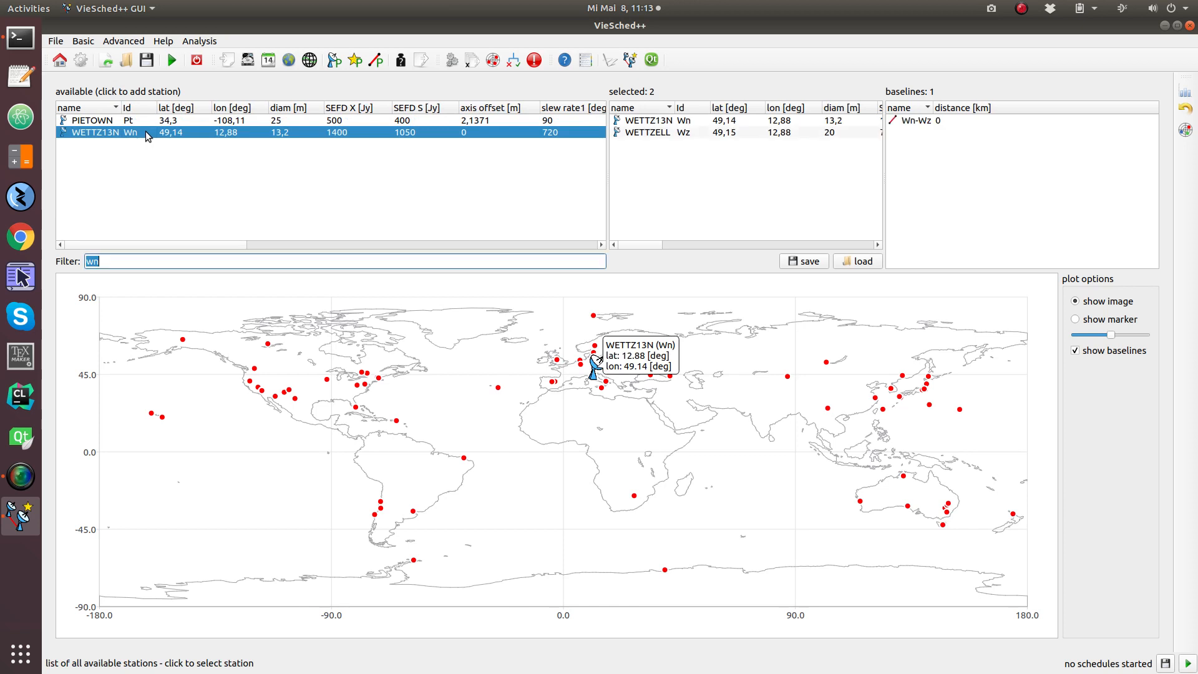
- Filter the available stations by hart, add HARTRAO to the network, and deselect WETTZ13N
type("ht")
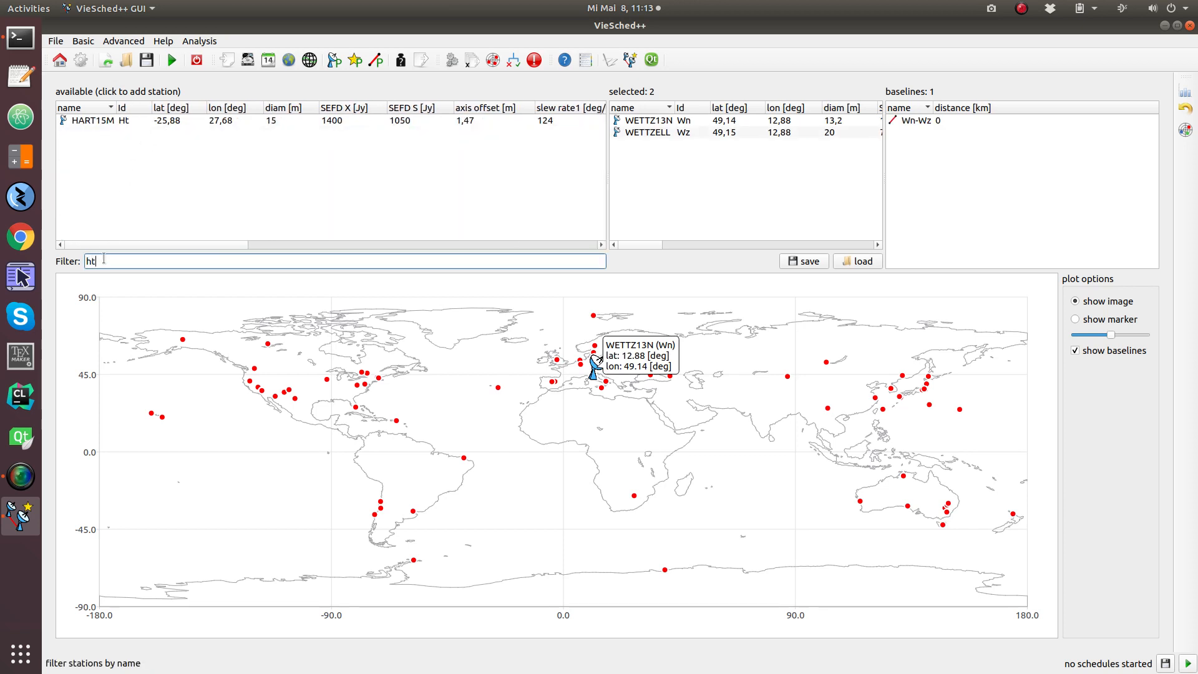
mouse_move(128, 123)
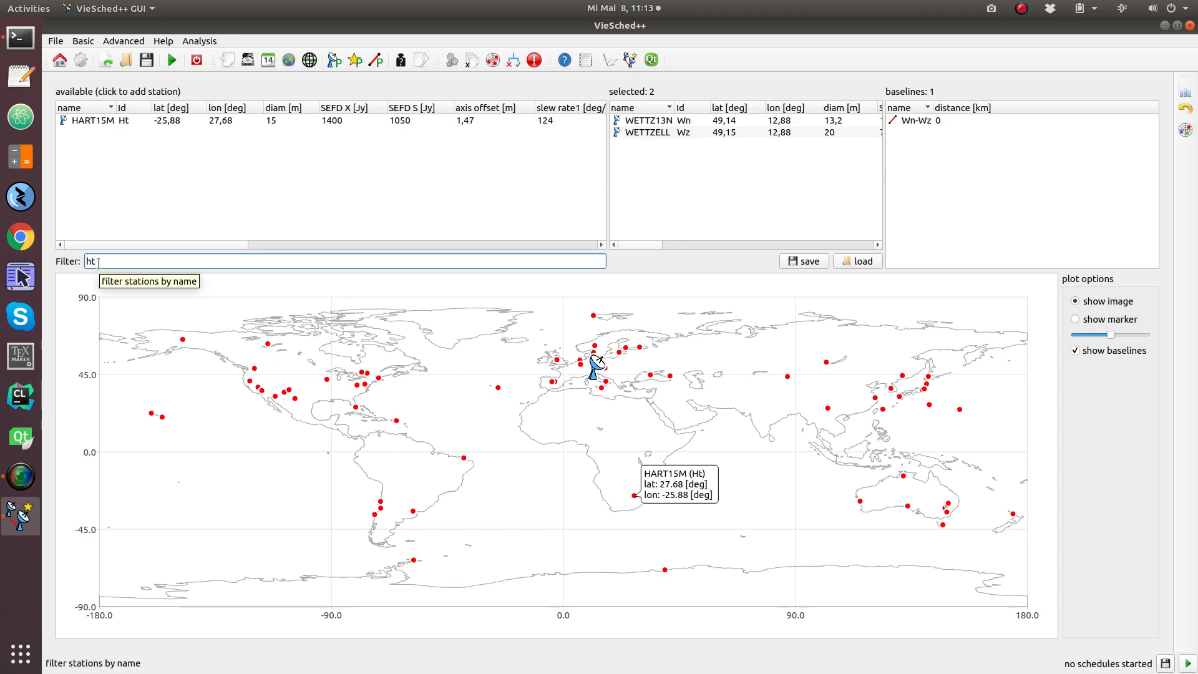
key("BackSpace")
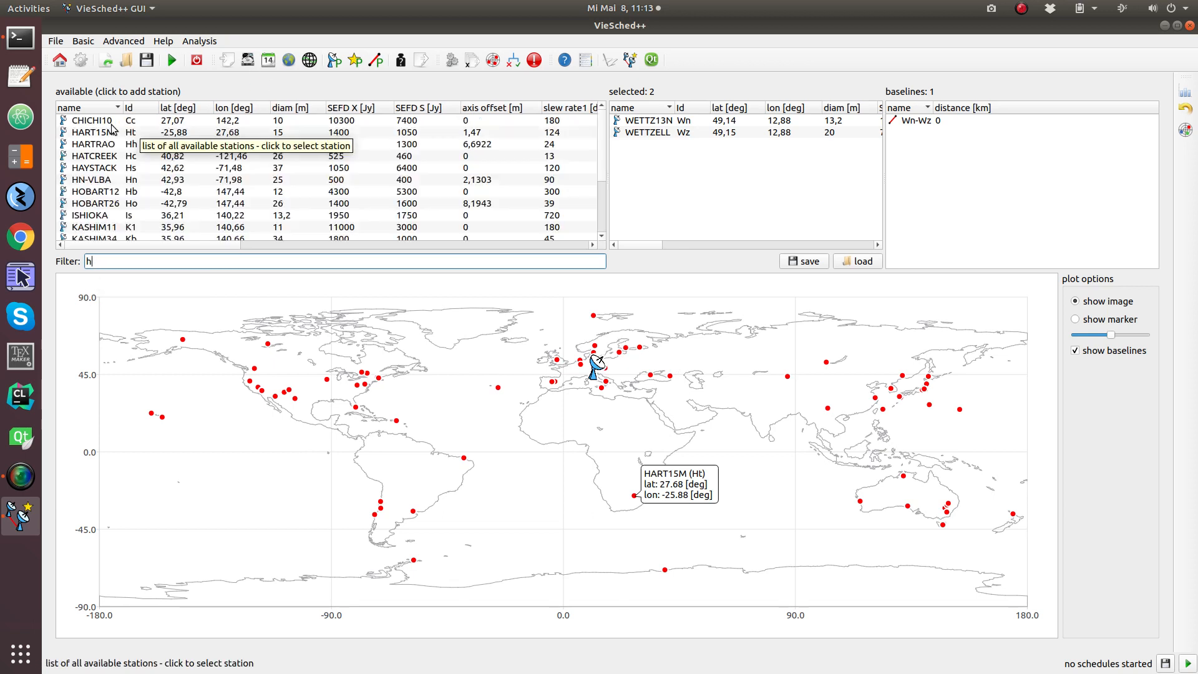
type("art")
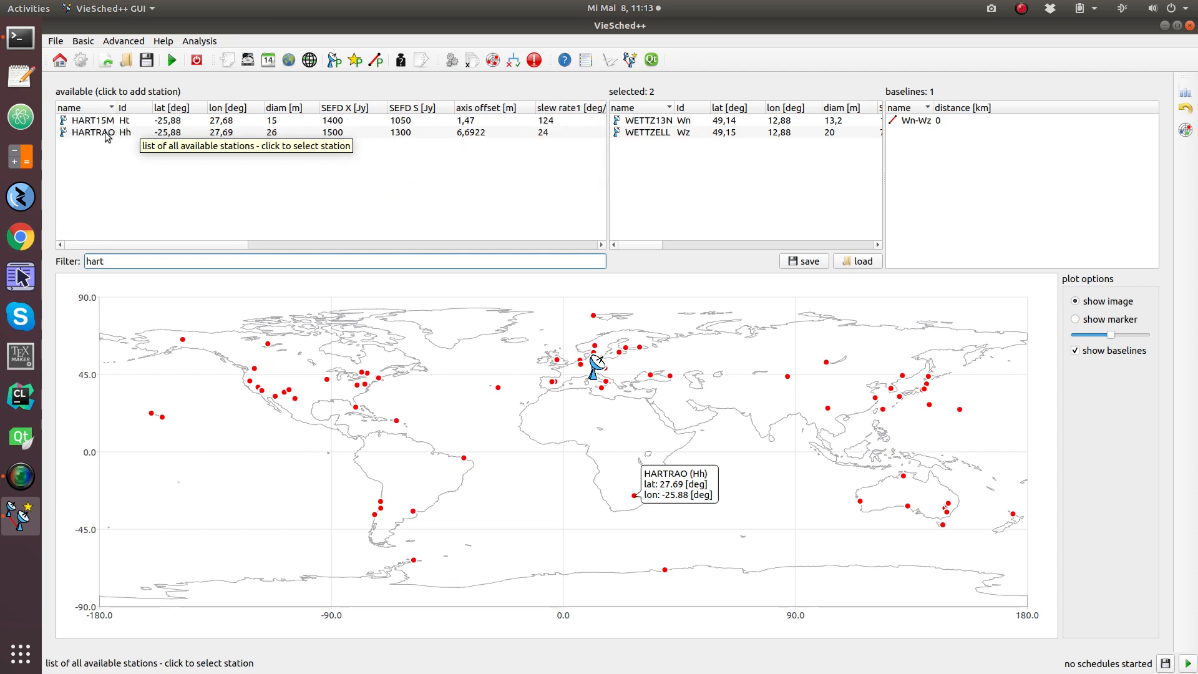
left_click(106, 132)
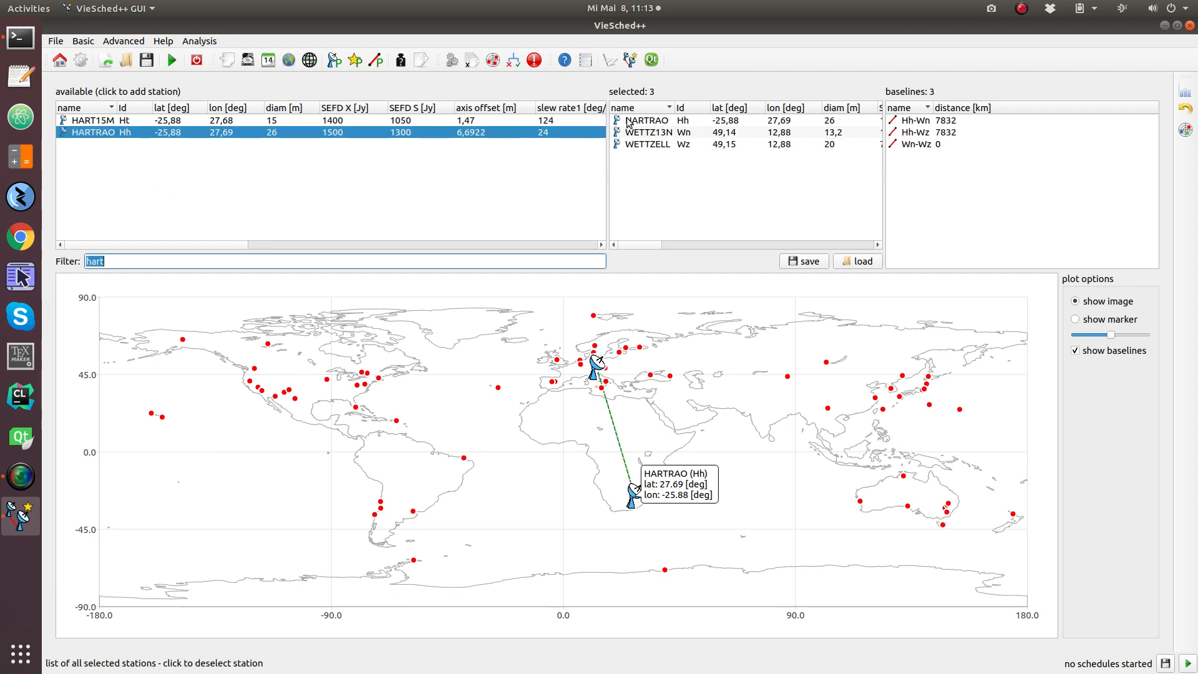
left_click(669, 135)
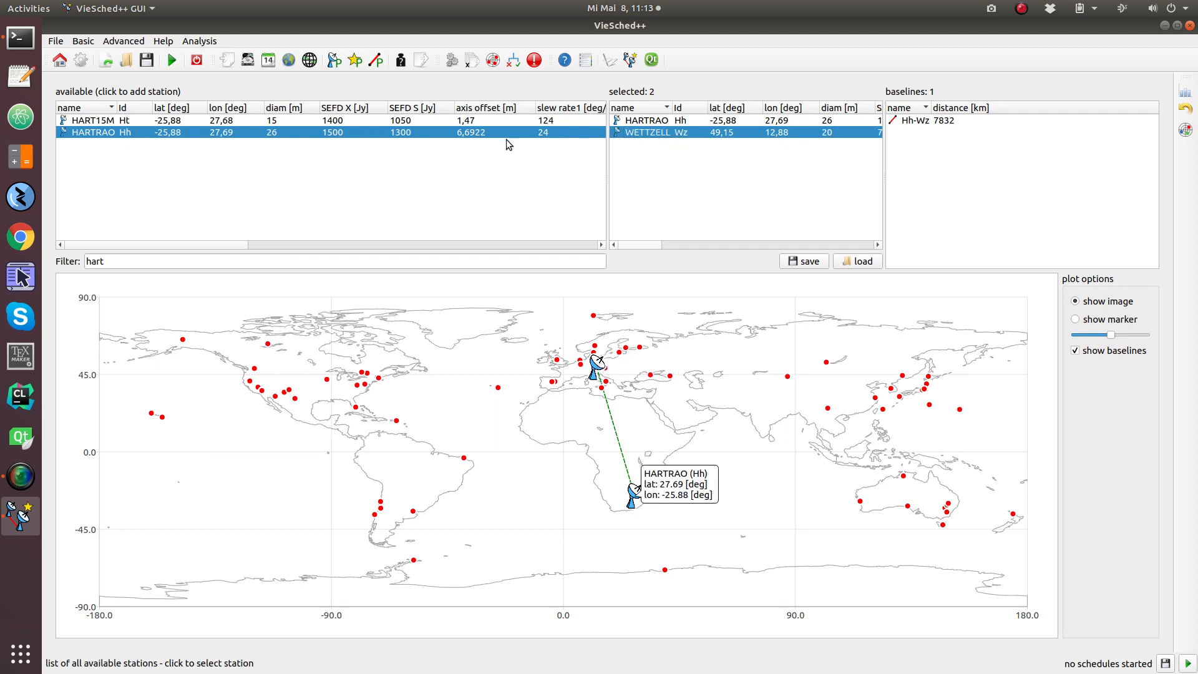
- Open the source selection and look through the list of available sources
left_click(310, 61)
scroll(209, 141, "down", 2)
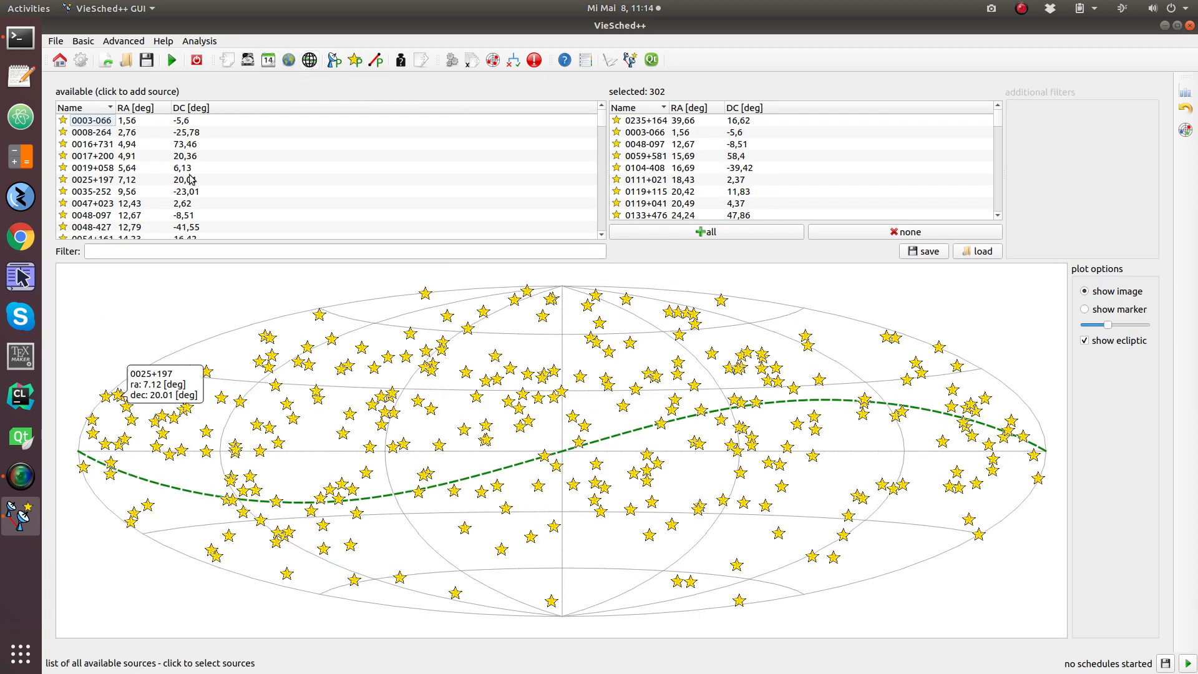
scroll(208, 141, "down", 9)
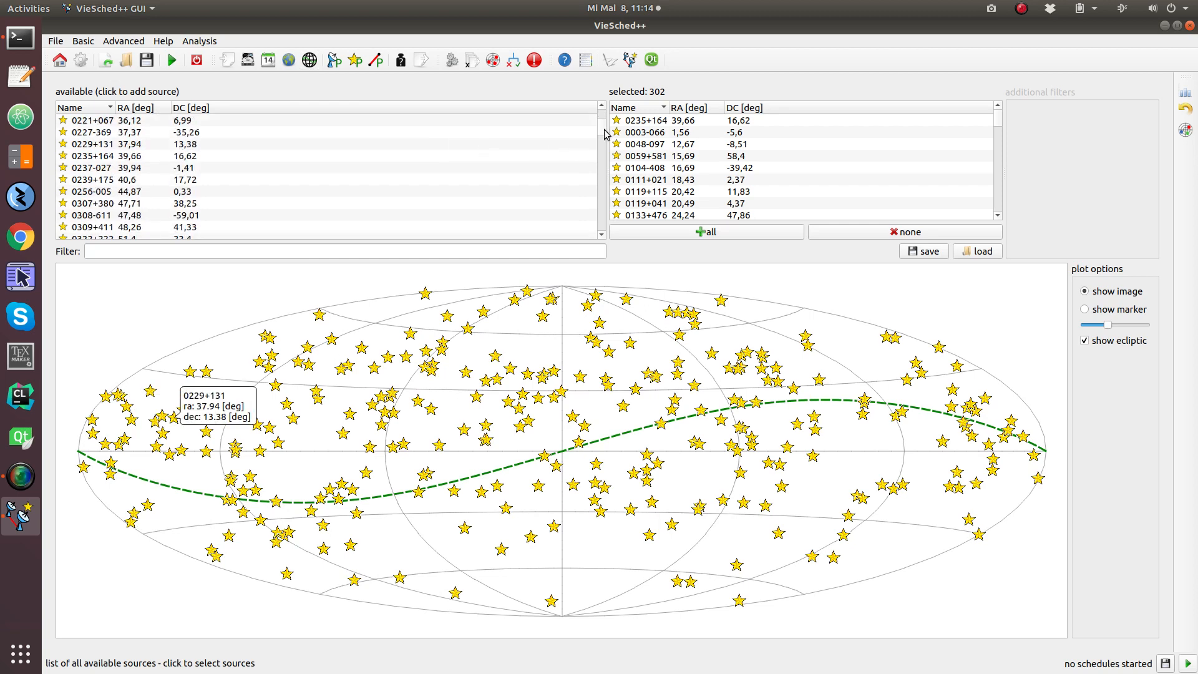
left_click_drag(603, 124, 605, 92)
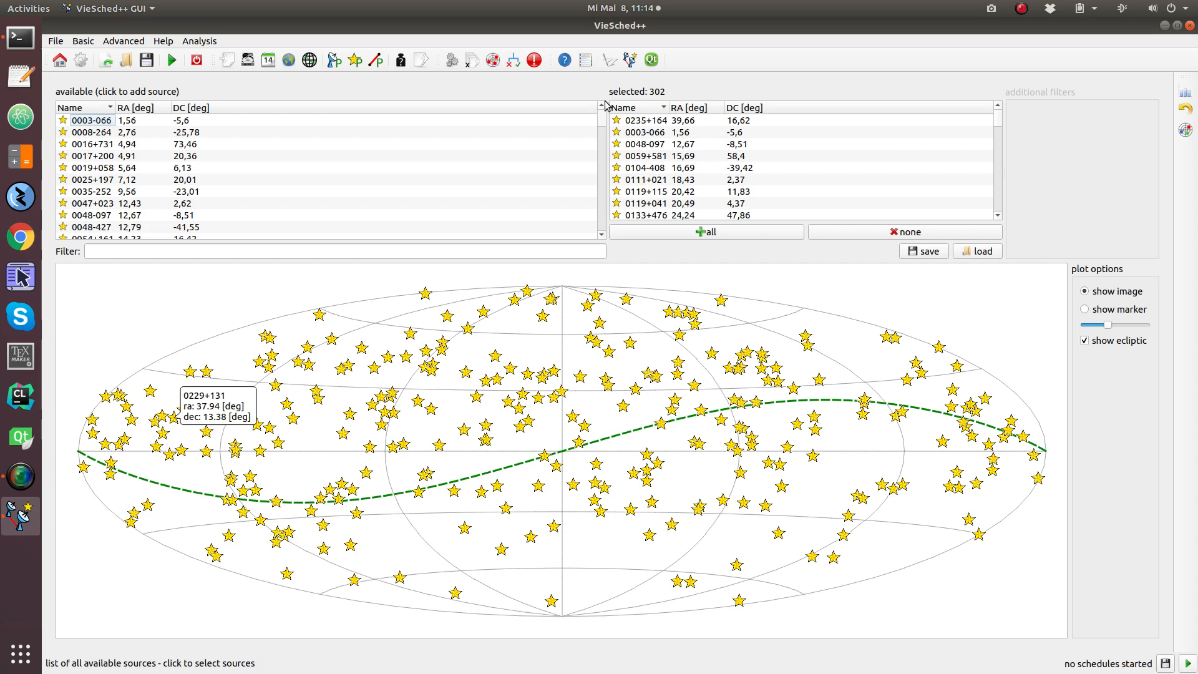
- Remove source 0059+581 from the selected sources and add it back from the available list
left_click(646, 161)
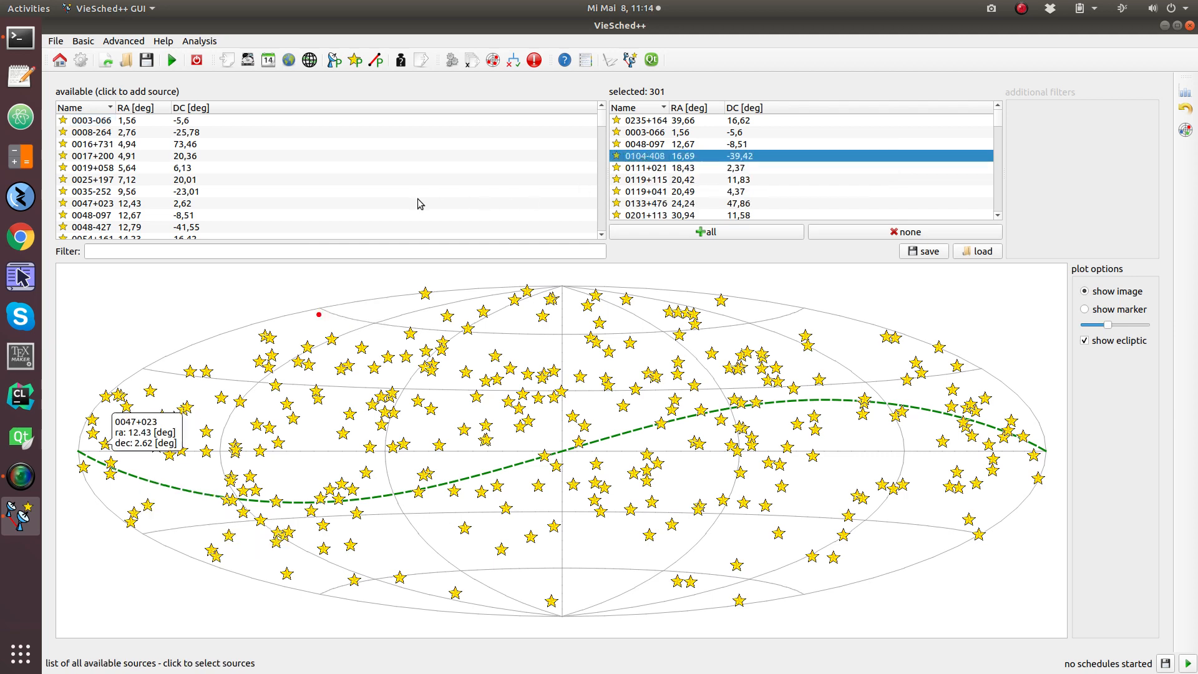
scroll(350, 184, "down", 1)
scroll(349, 183, "down", 1)
scroll(350, 184, "up", 1)
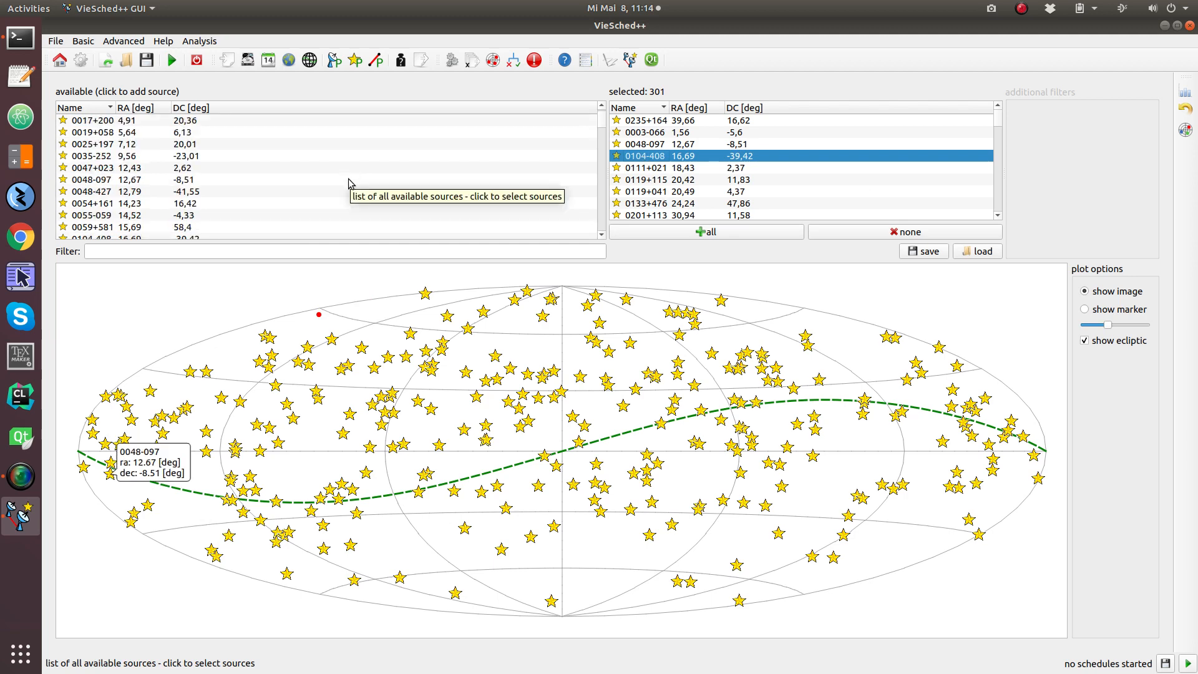
left_click(185, 229)
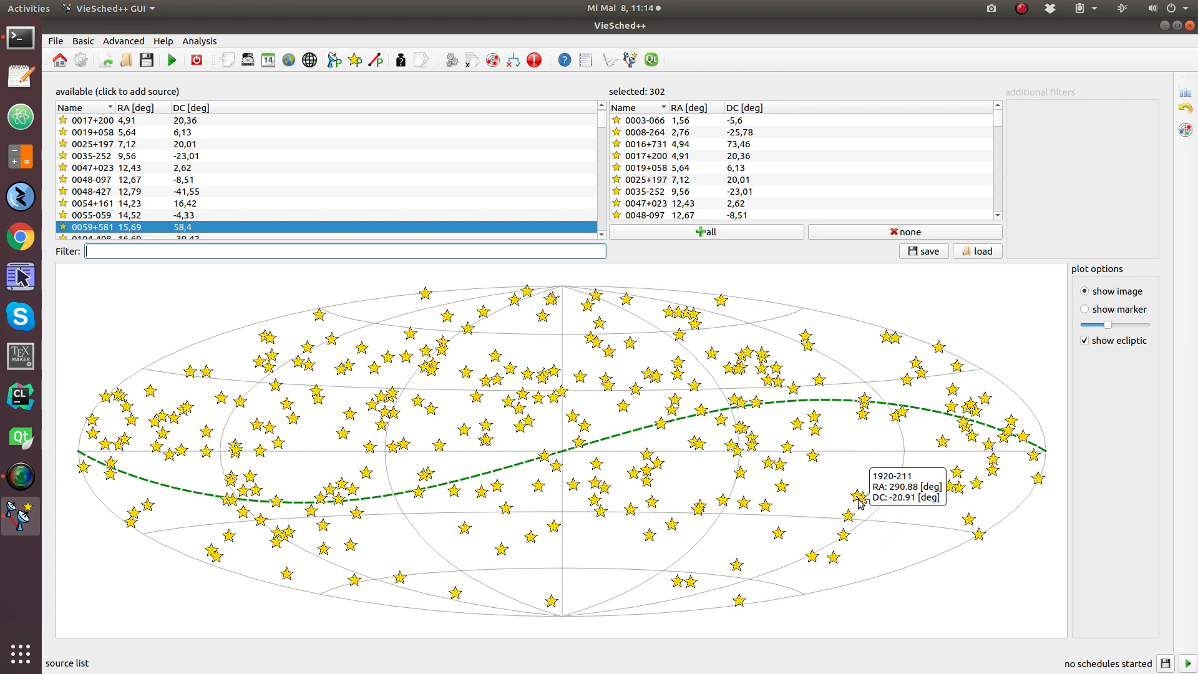
- Open the station setup and try building a new station group from HARTRAO and WETTZELL, cancelling the group definition
left_click(335, 61)
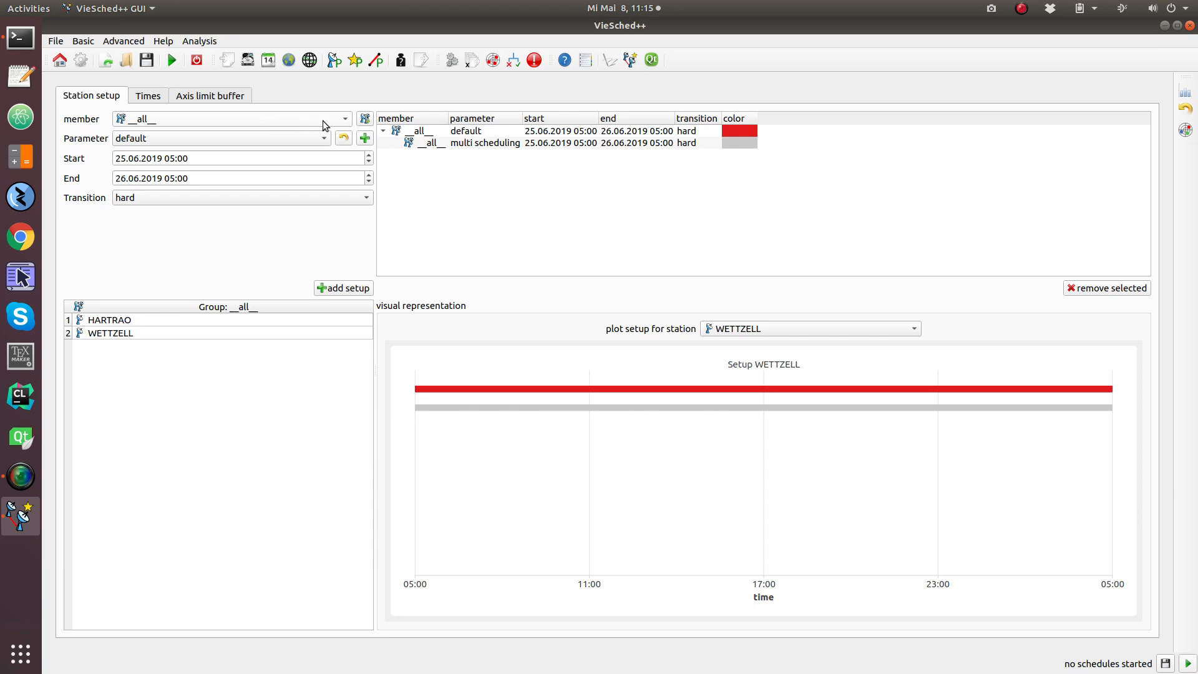
left_click(323, 121)
left_click(364, 120)
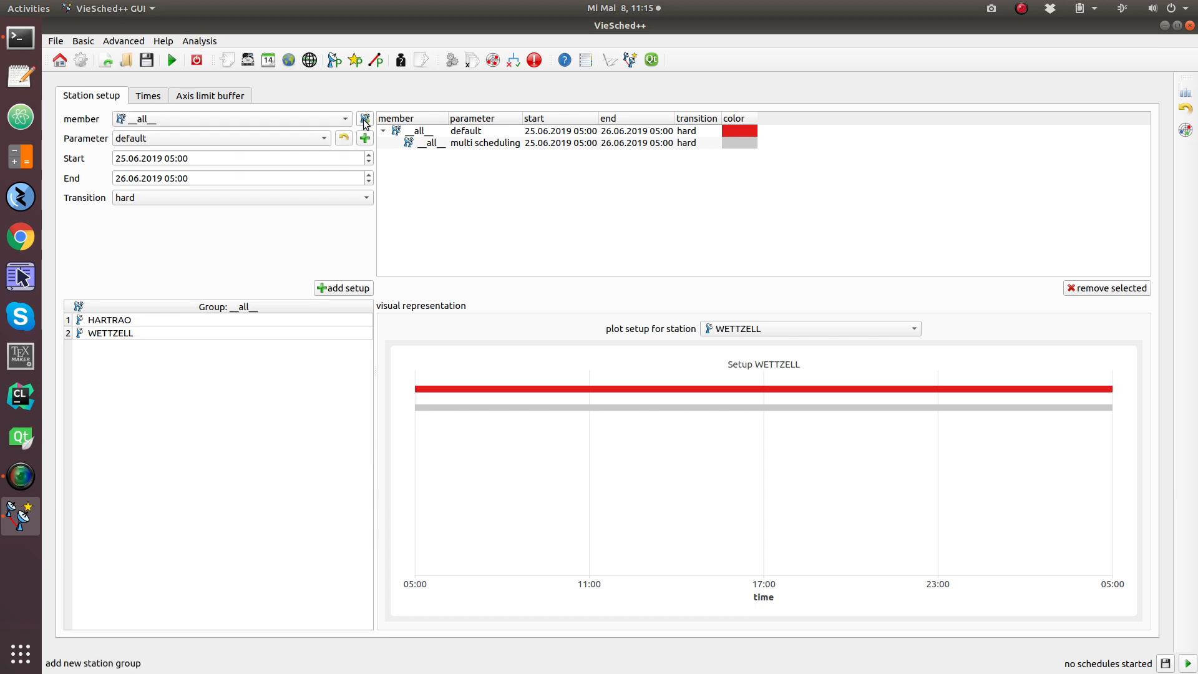
left_click(364, 119)
left_click(545, 308)
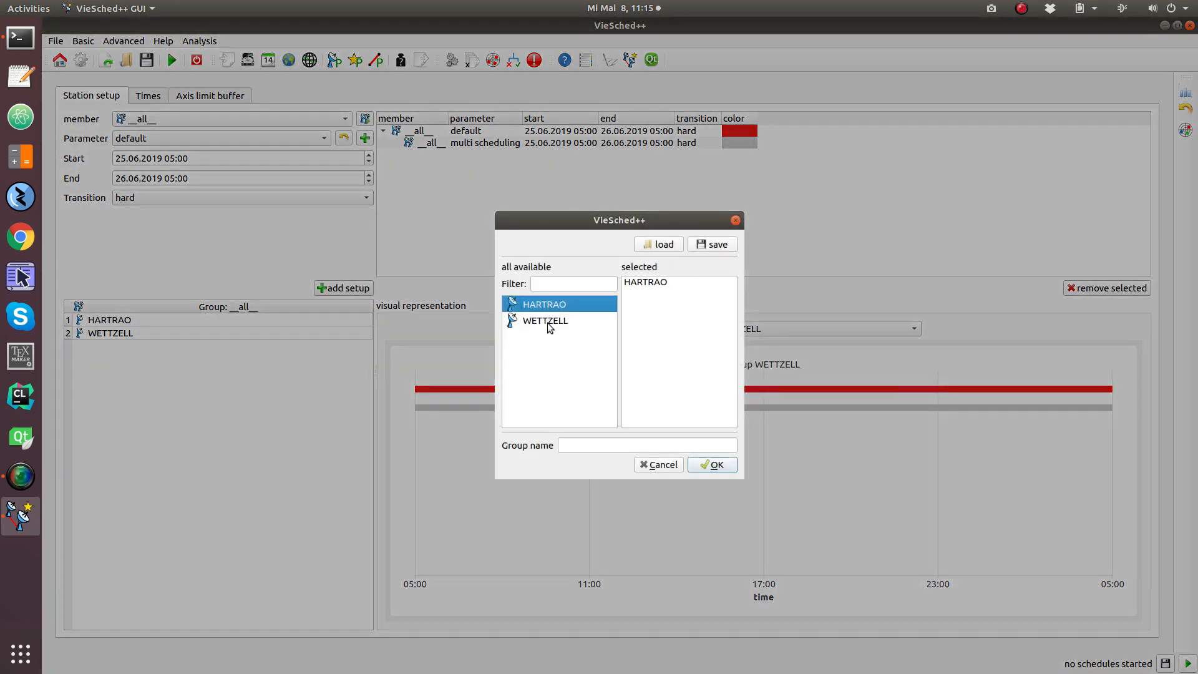
left_click(561, 322)
left_click(643, 292)
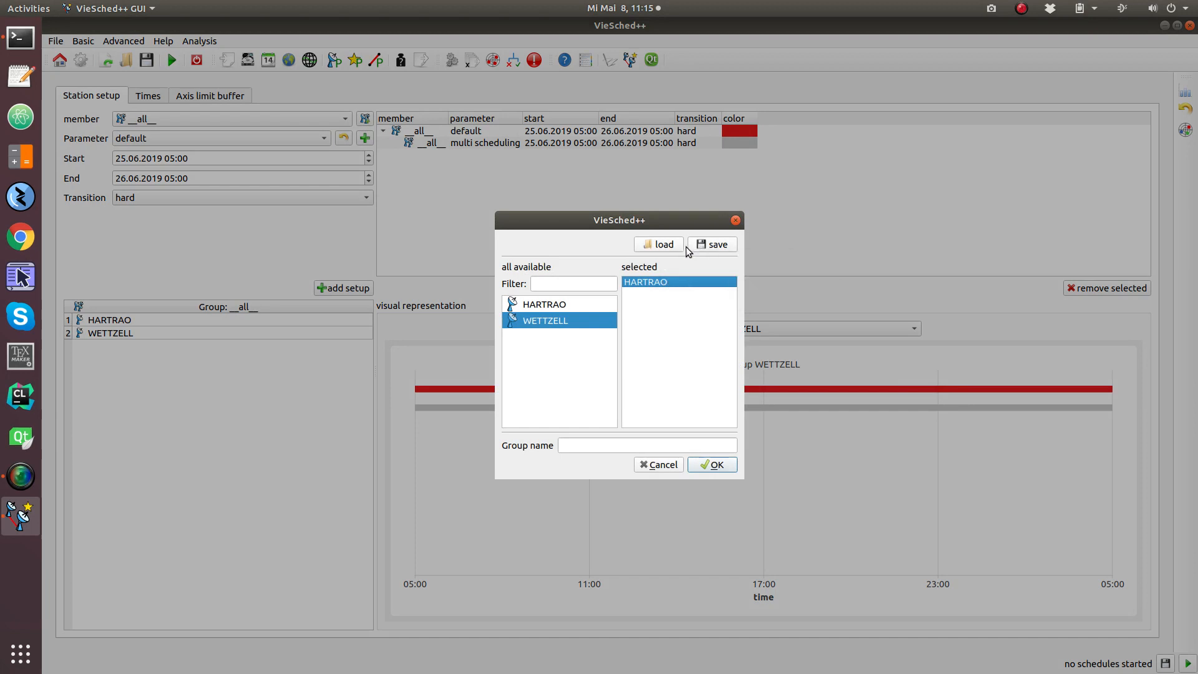
left_click(659, 463)
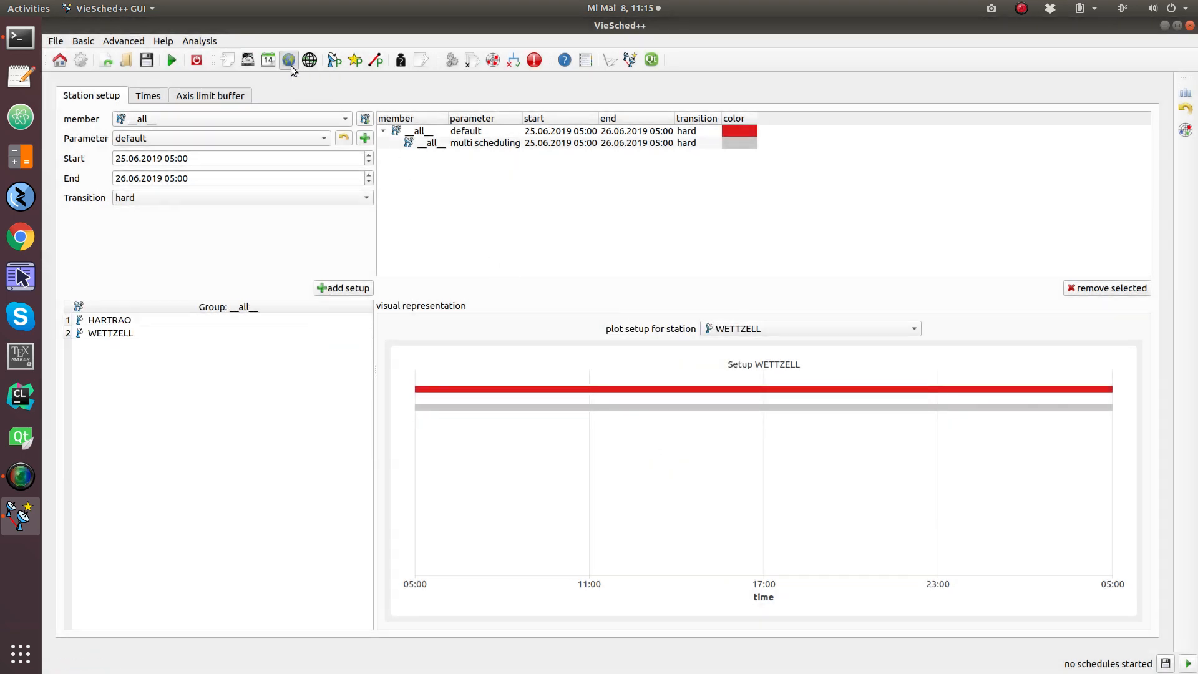
- Revisit the network setup and the source selection
left_click(289, 63)
left_click(310, 62)
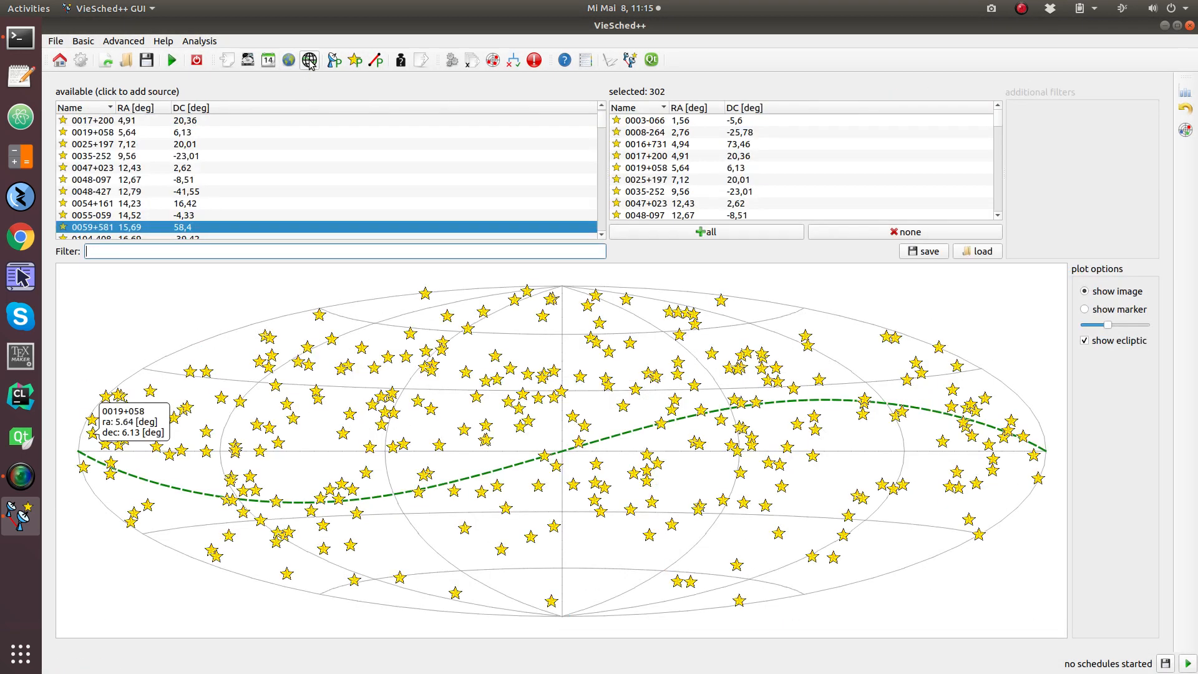
- Open the network setup and examine the options for saving the current network and loading a saved one such as vlba
left_click(288, 61)
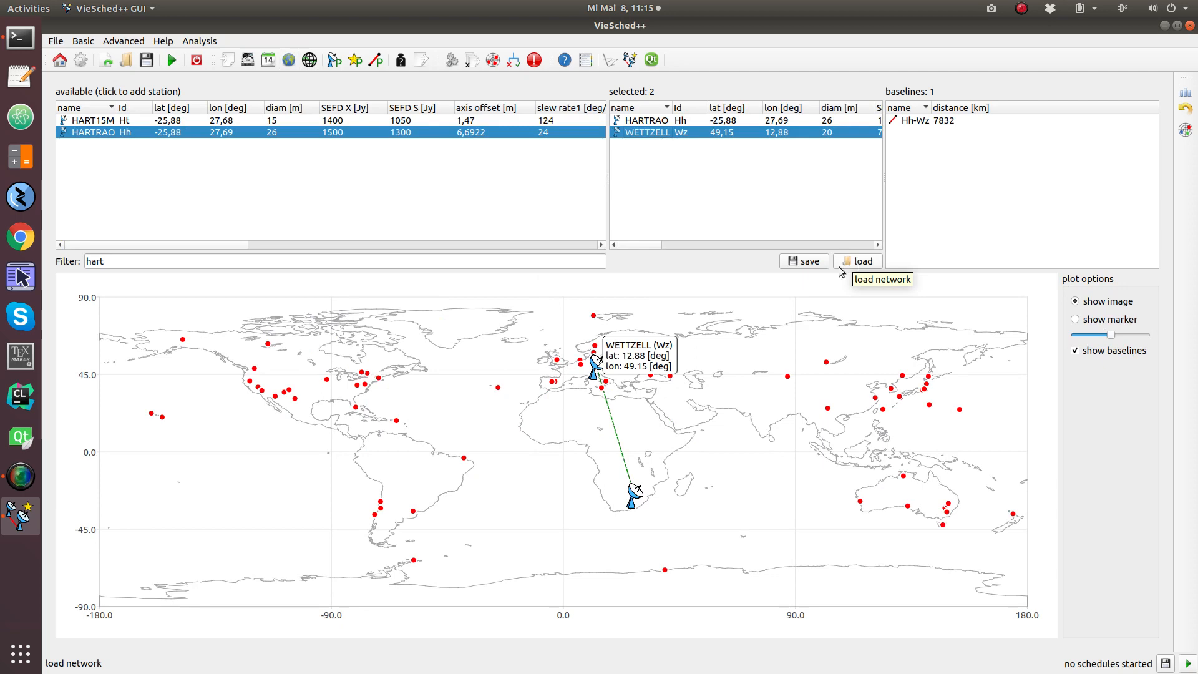
left_click(809, 262)
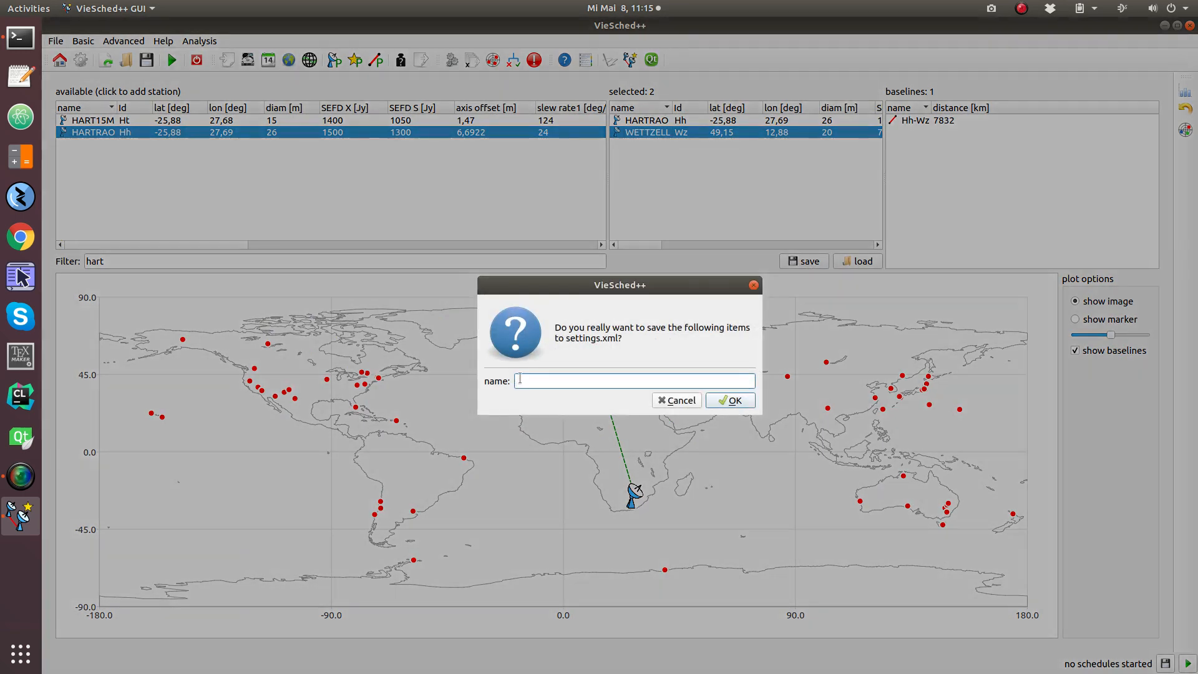
left_click(693, 399)
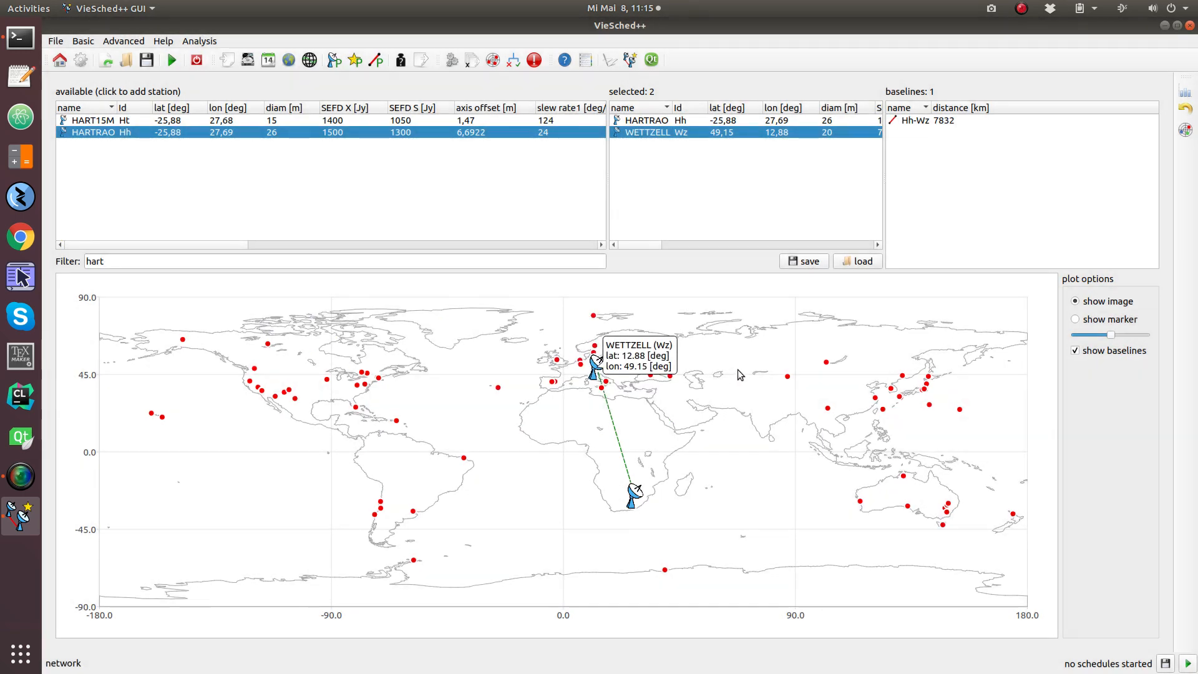
left_click(860, 262)
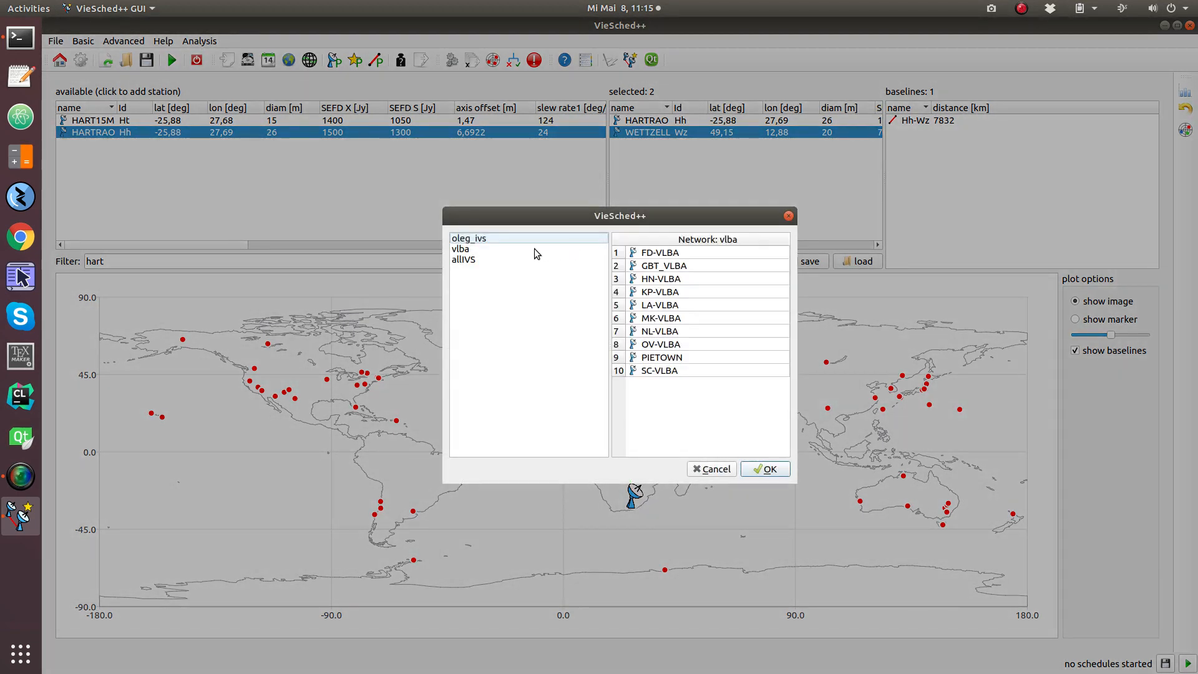
mouse_move(502, 262)
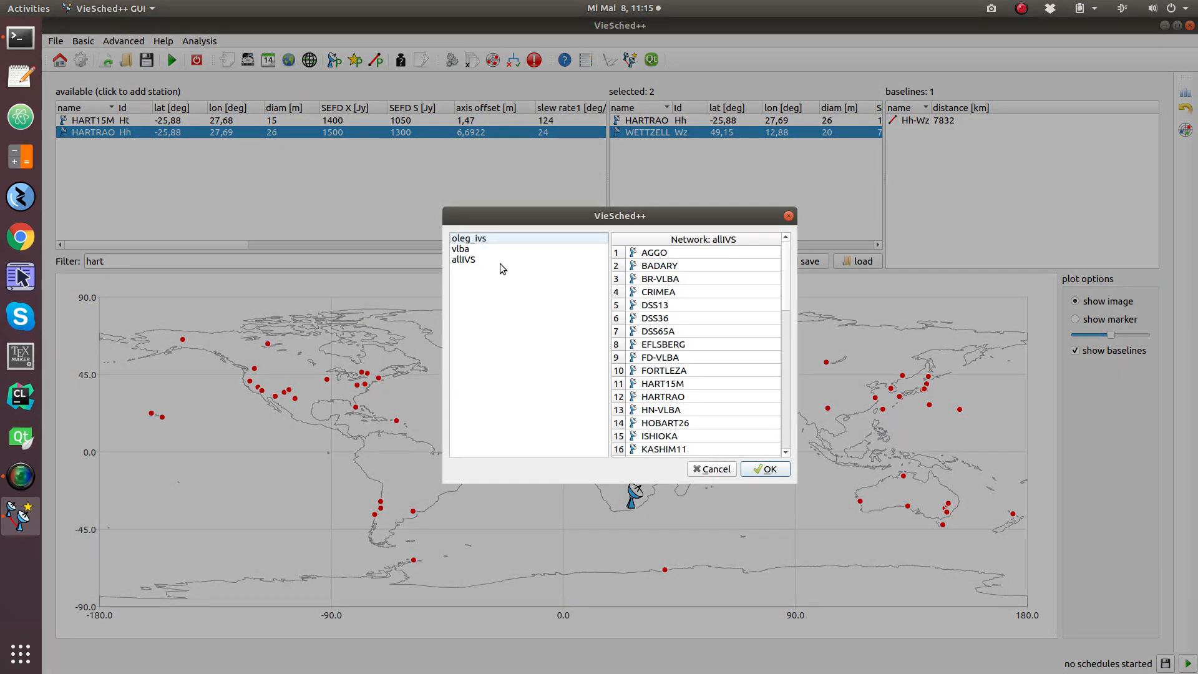
left_click(461, 249)
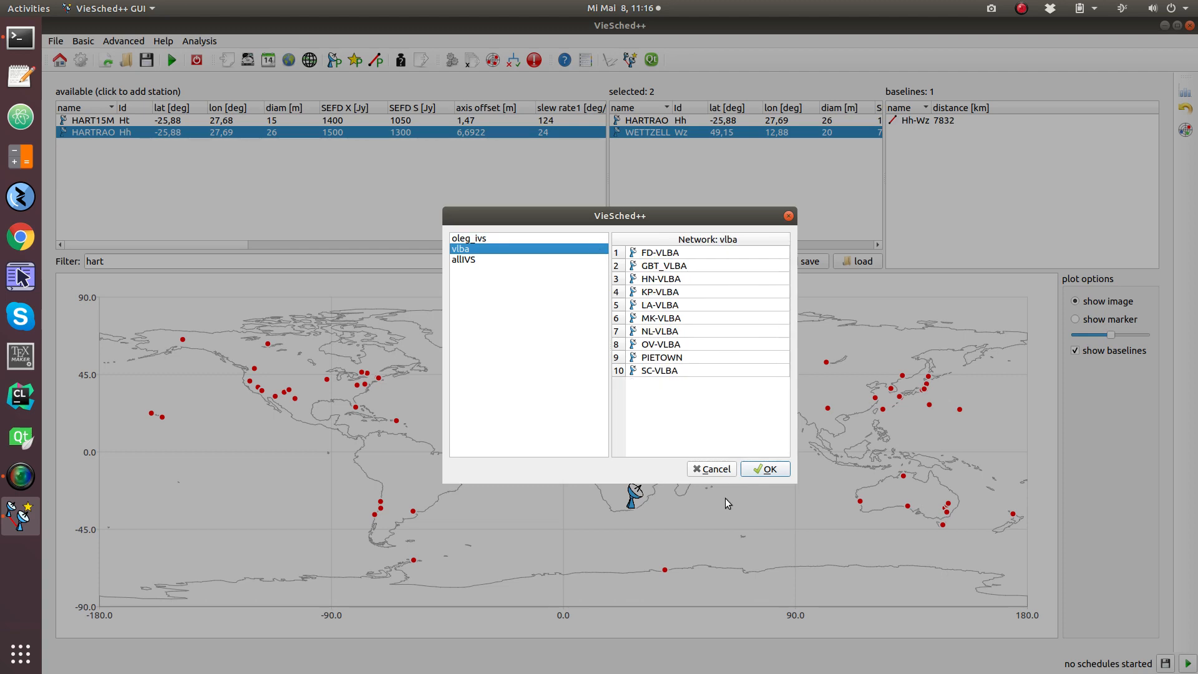
left_click(721, 465)
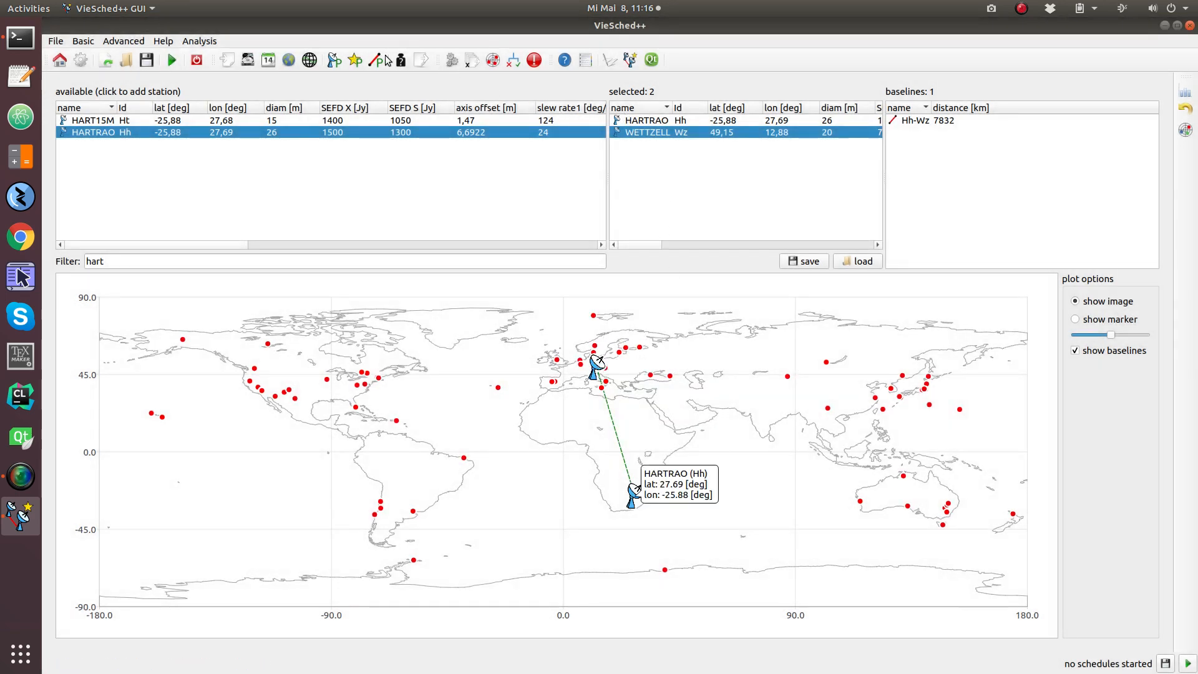
- Open the station setup and examine the options for defining a new parameter, including loading the saved default set, without adding one
left_click(373, 63)
left_click(353, 62)
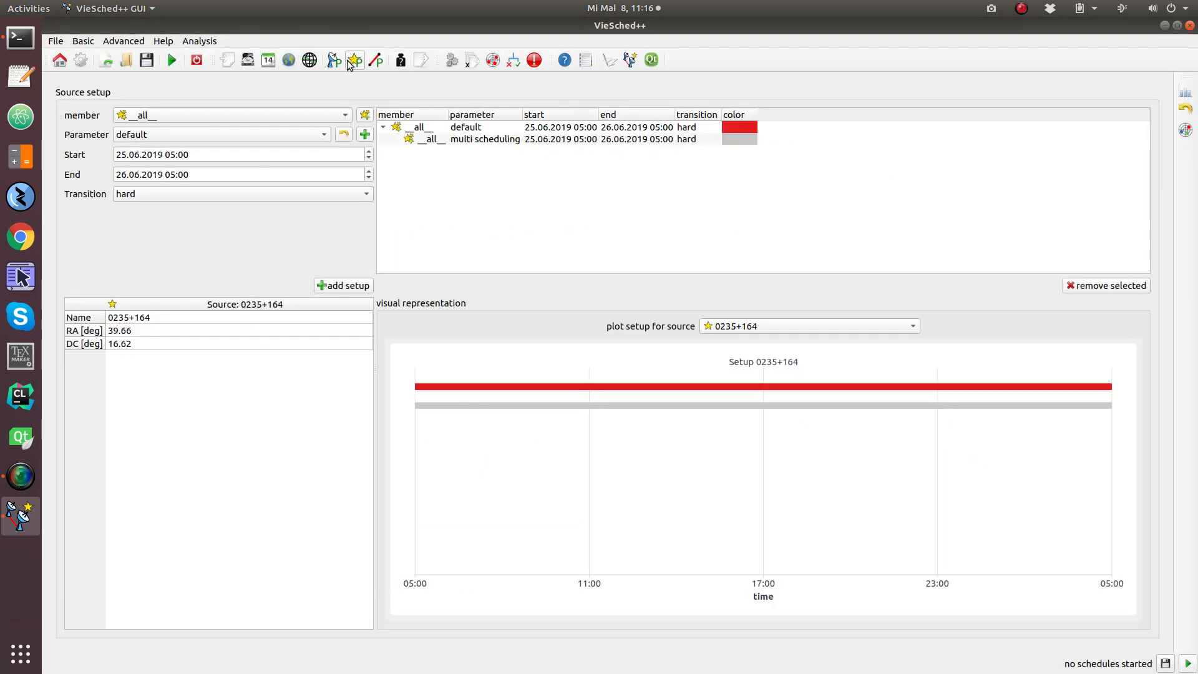
left_click(335, 61)
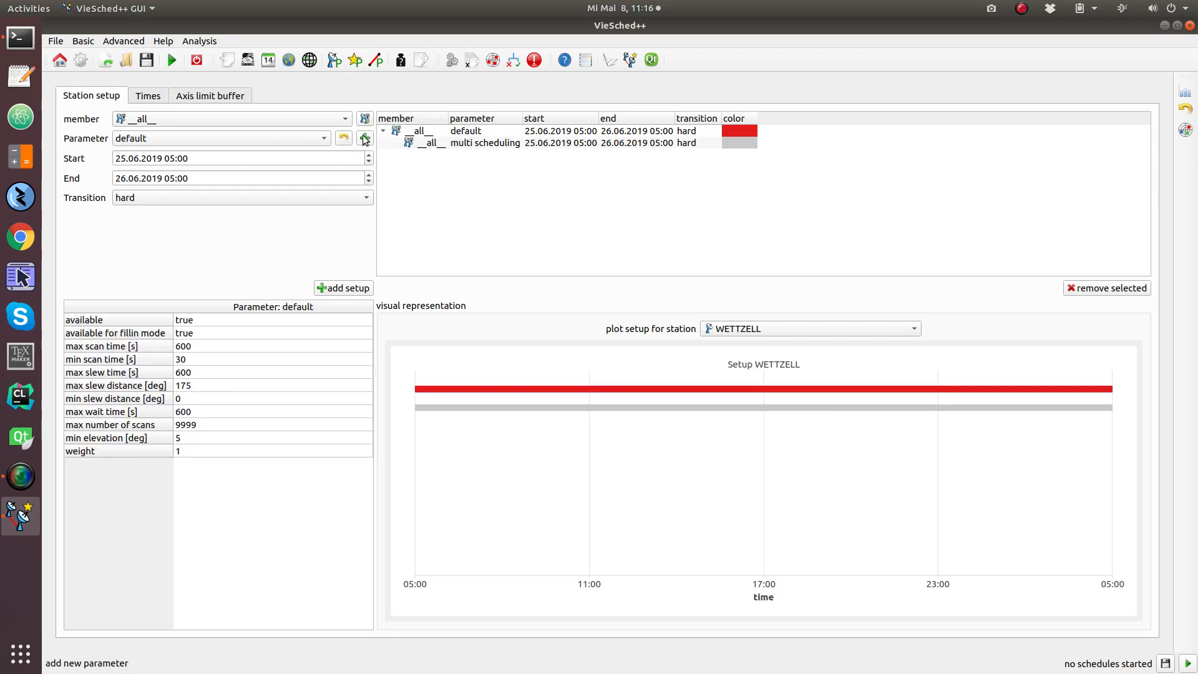
left_click(365, 137)
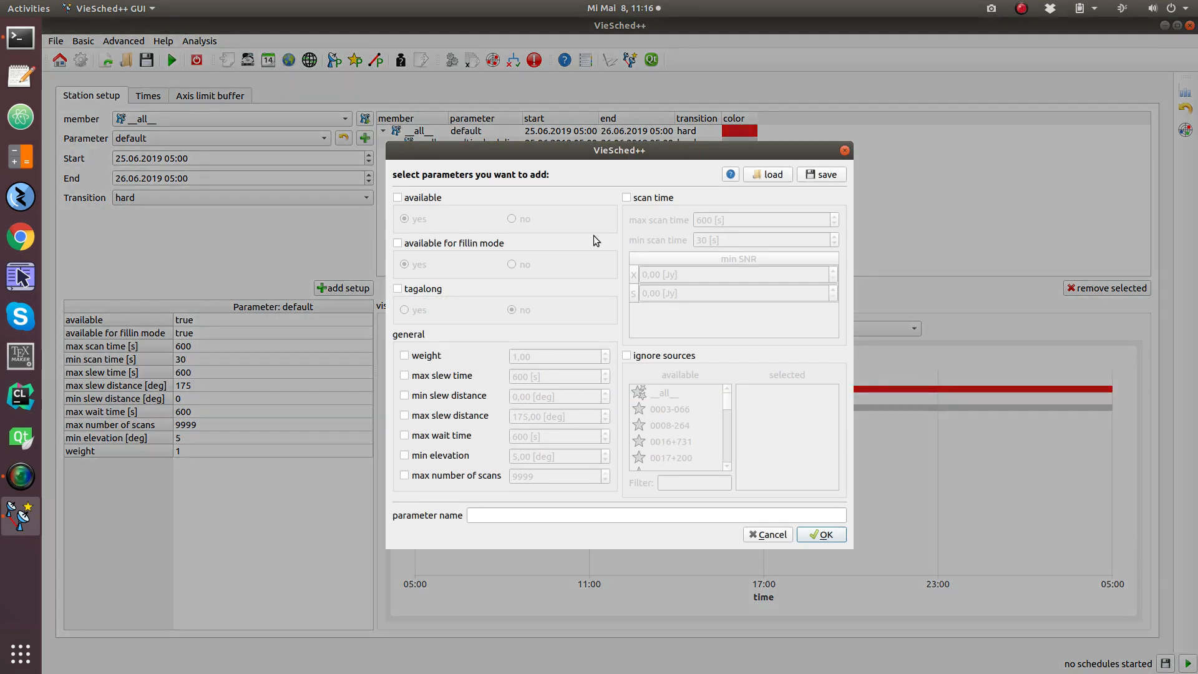
left_click(782, 176)
left_click(505, 239)
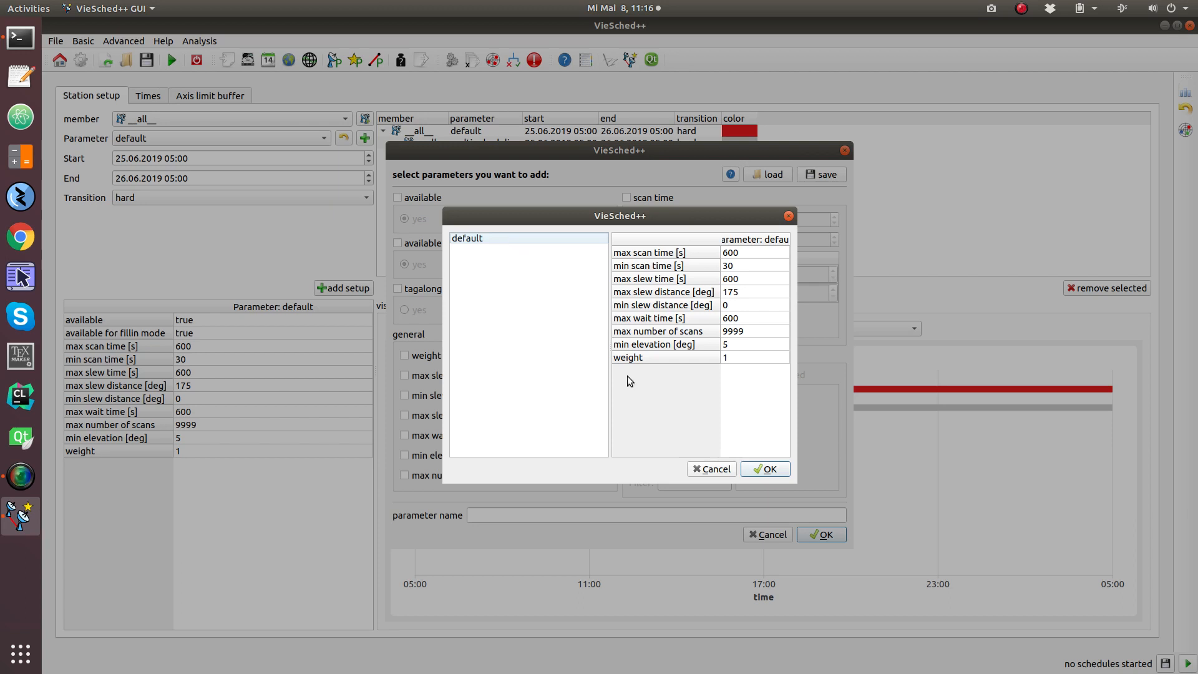
left_click(712, 469)
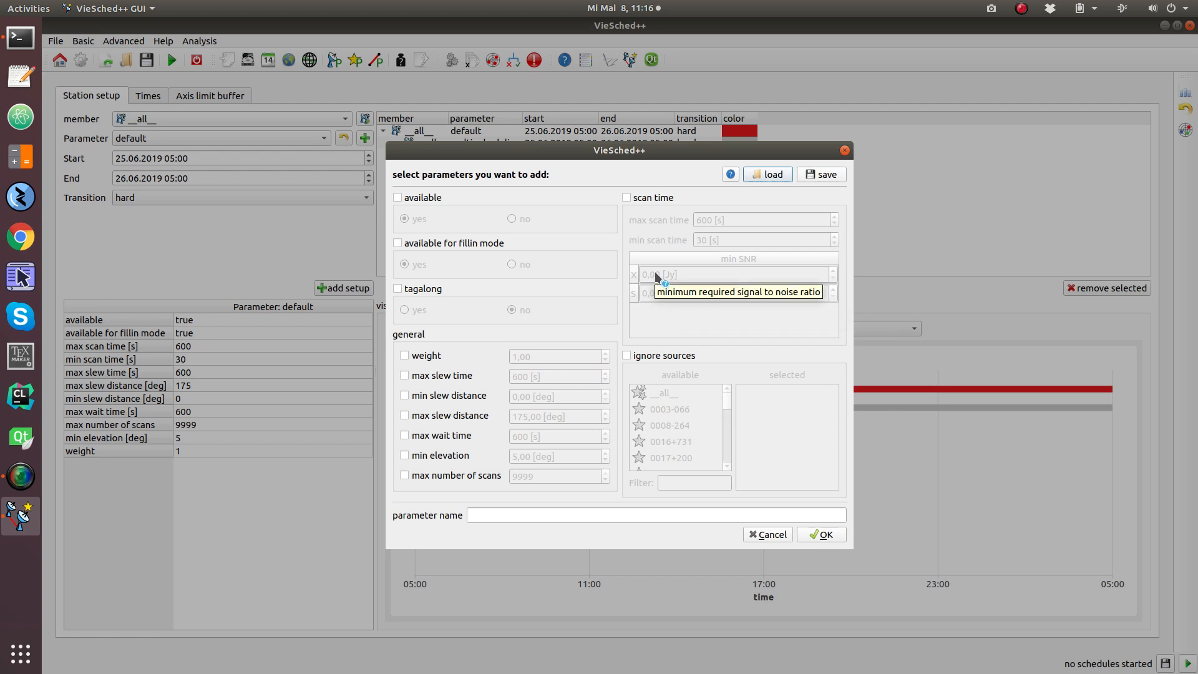
mouse_move(654, 271)
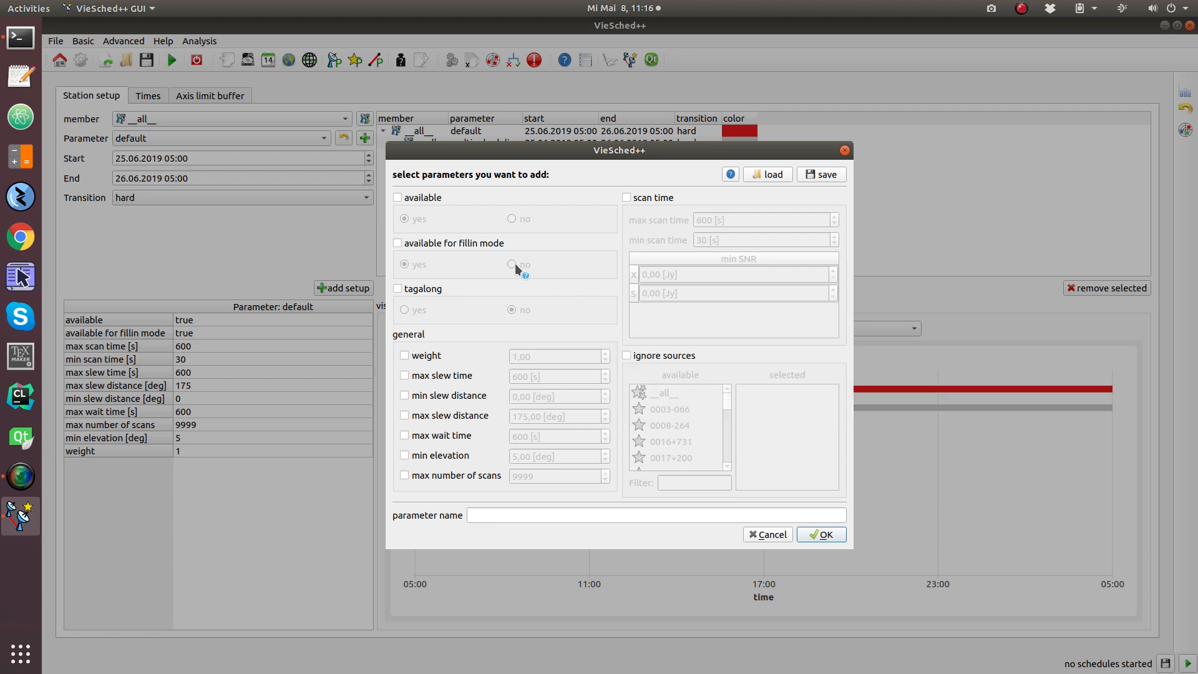
mouse_move(514, 263)
left_click(768, 535)
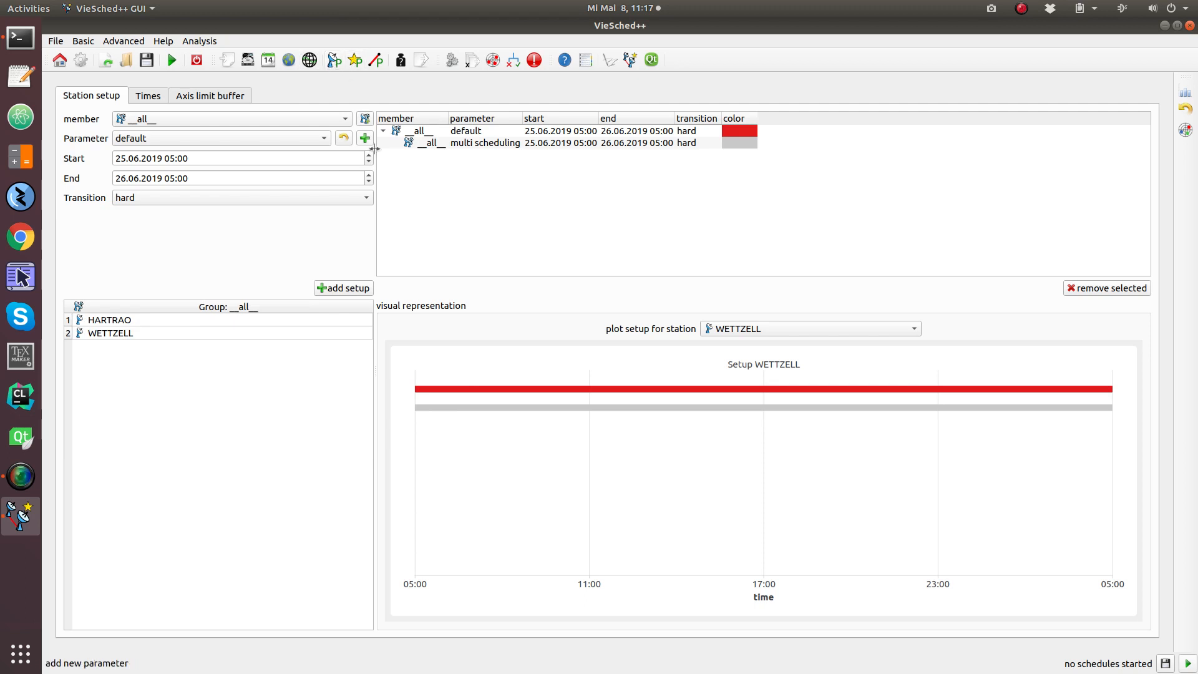
- Look over the source and baseline setups and read the built-in help for the station setup
left_click(377, 62)
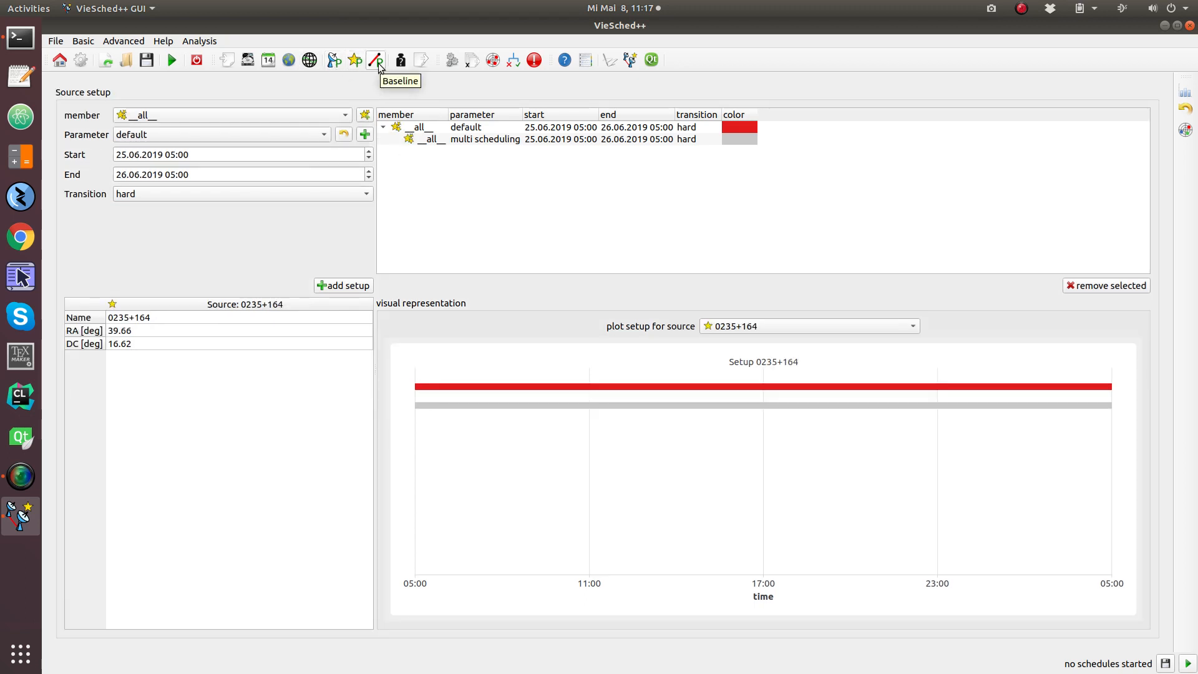
left_click(378, 65)
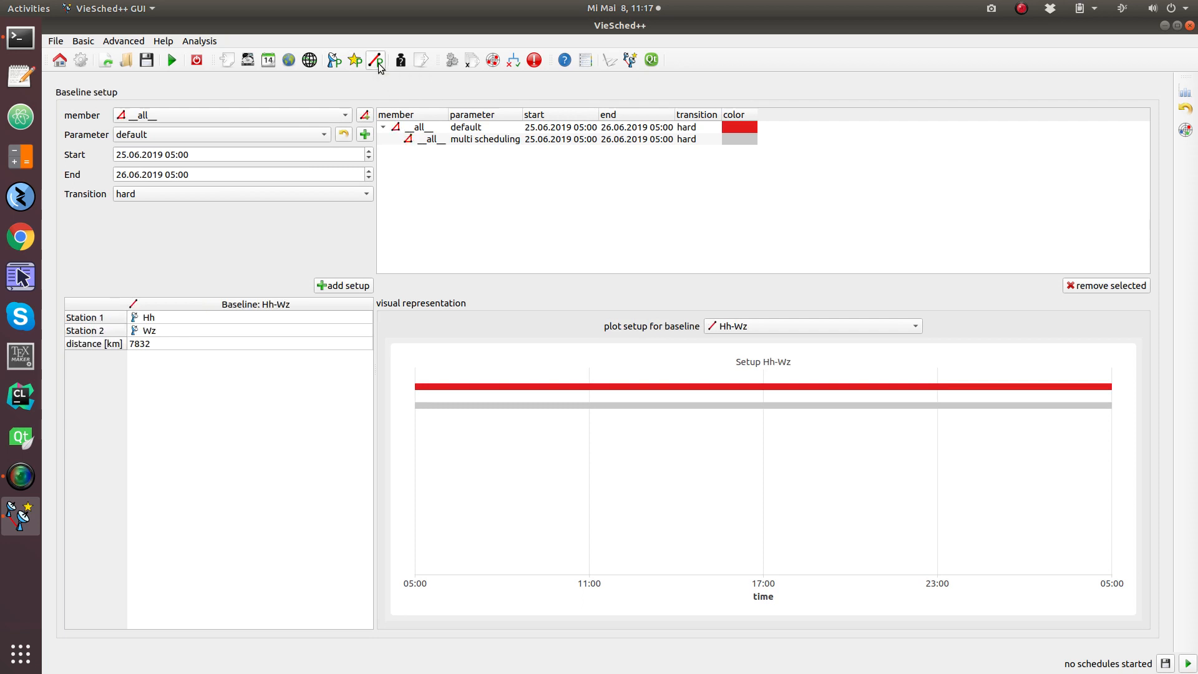
left_click(335, 62)
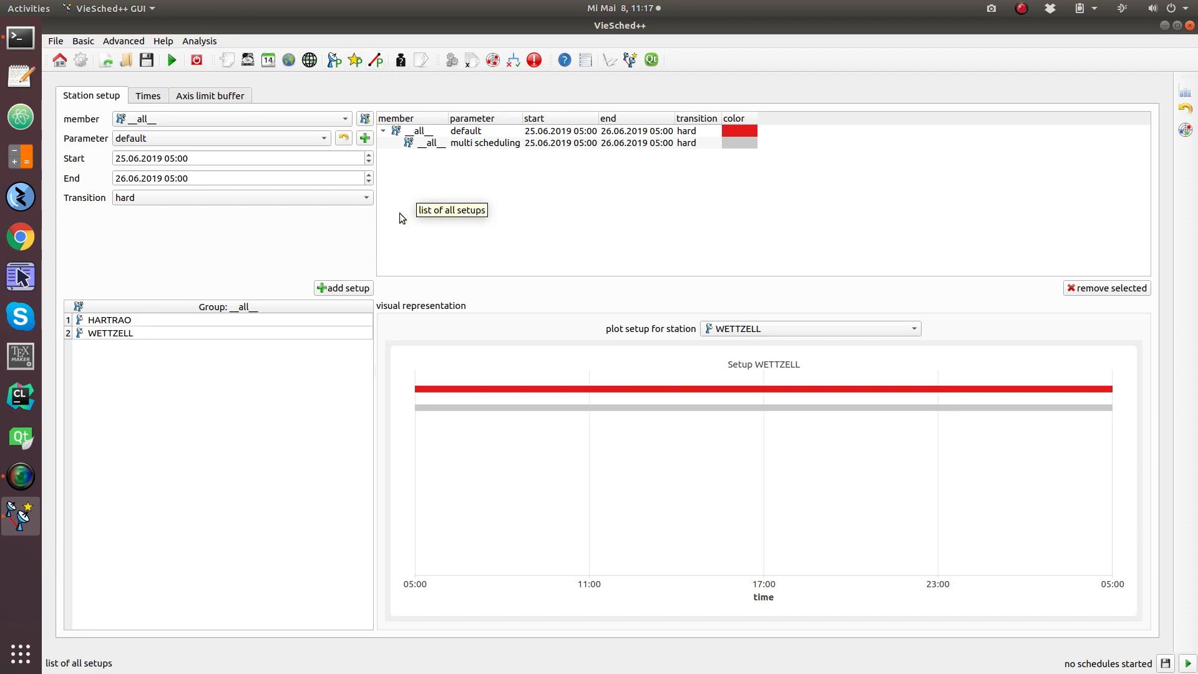
left_click(345, 198)
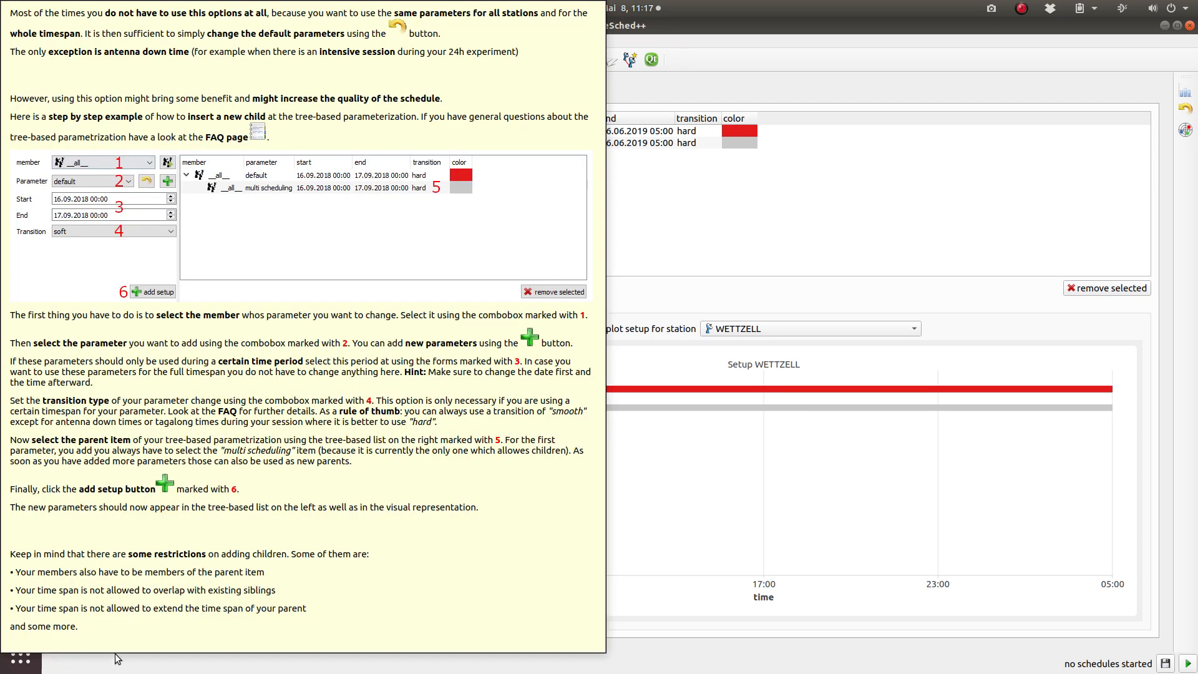
left_click(730, 200)
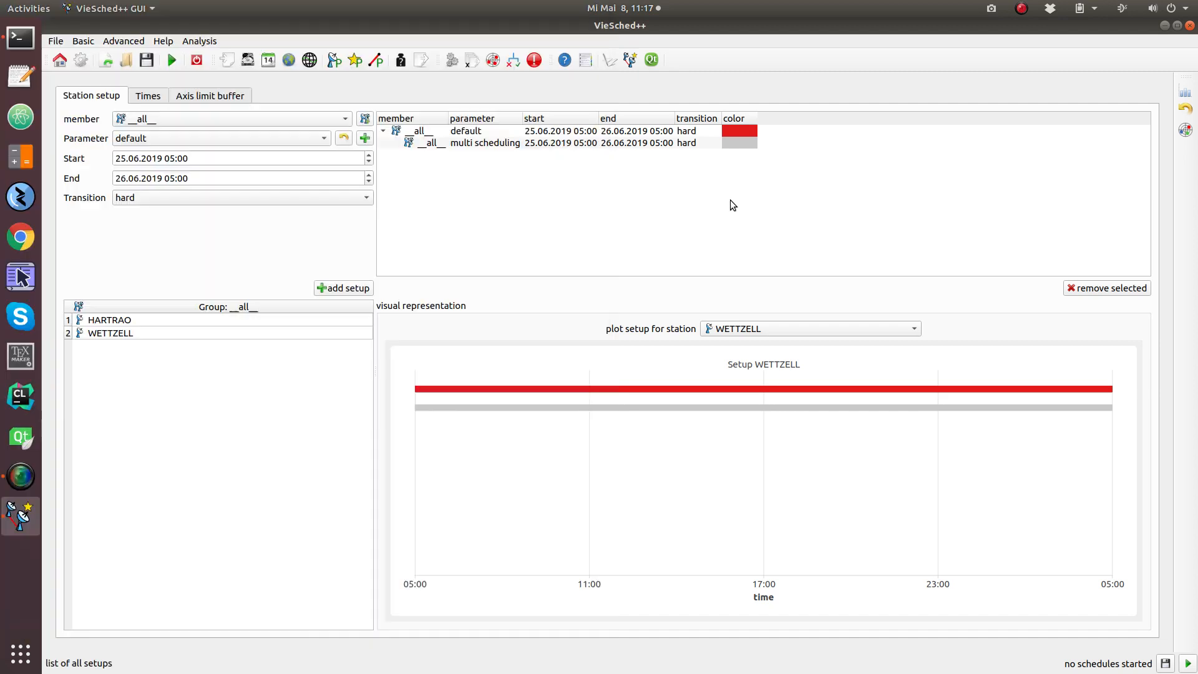
- Open the FAQ and read the sections on station, source and baseline parametrization
left_click(585, 61)
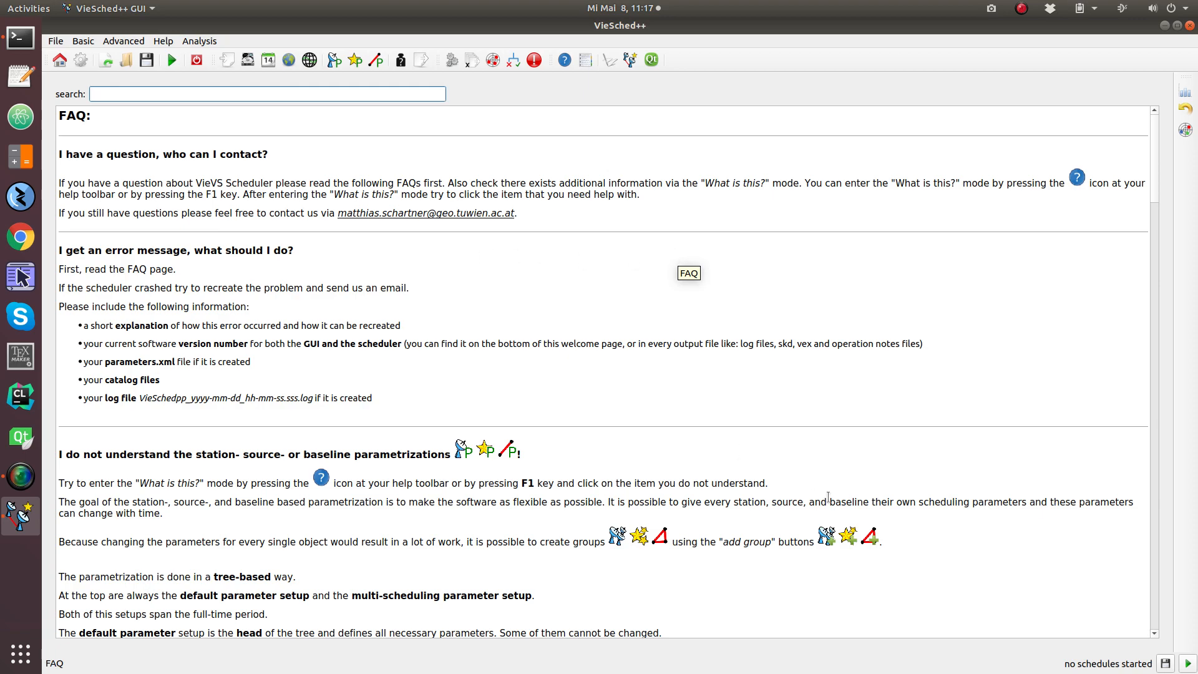
scroll(427, 384, "down", 3)
left_click_drag(229, 341, 418, 354)
scroll(417, 354, "down", 5)
left_click(418, 354)
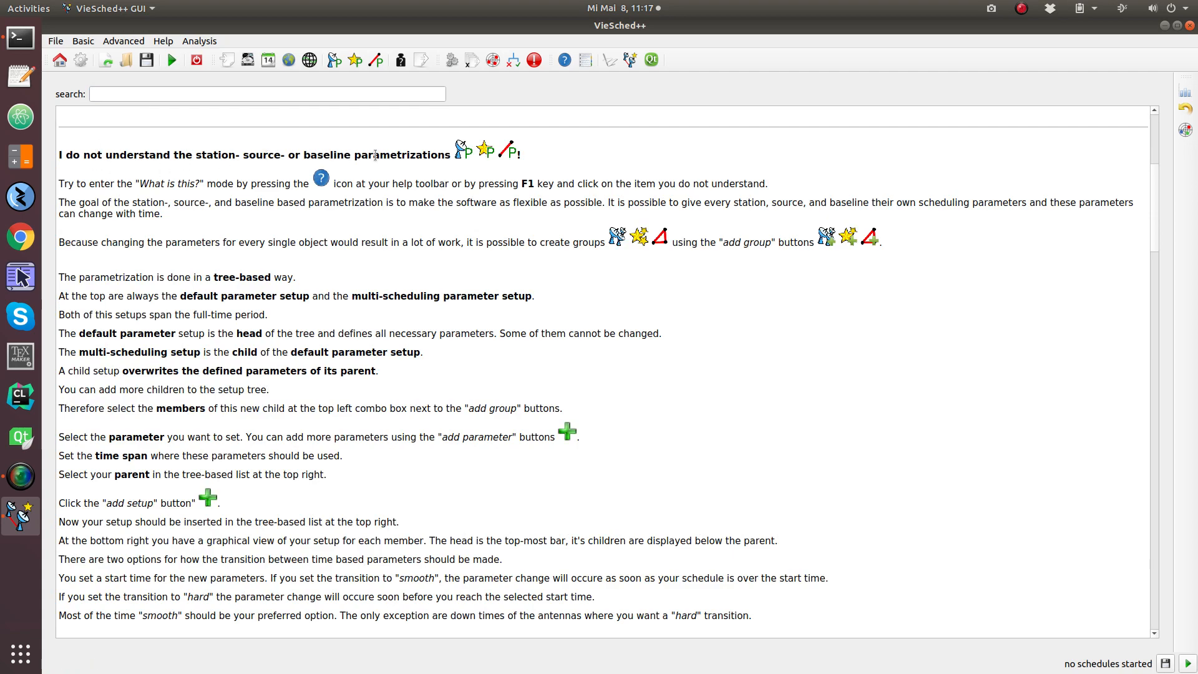
scroll(436, 187, "down", 15)
scroll(414, 208, "down", 14)
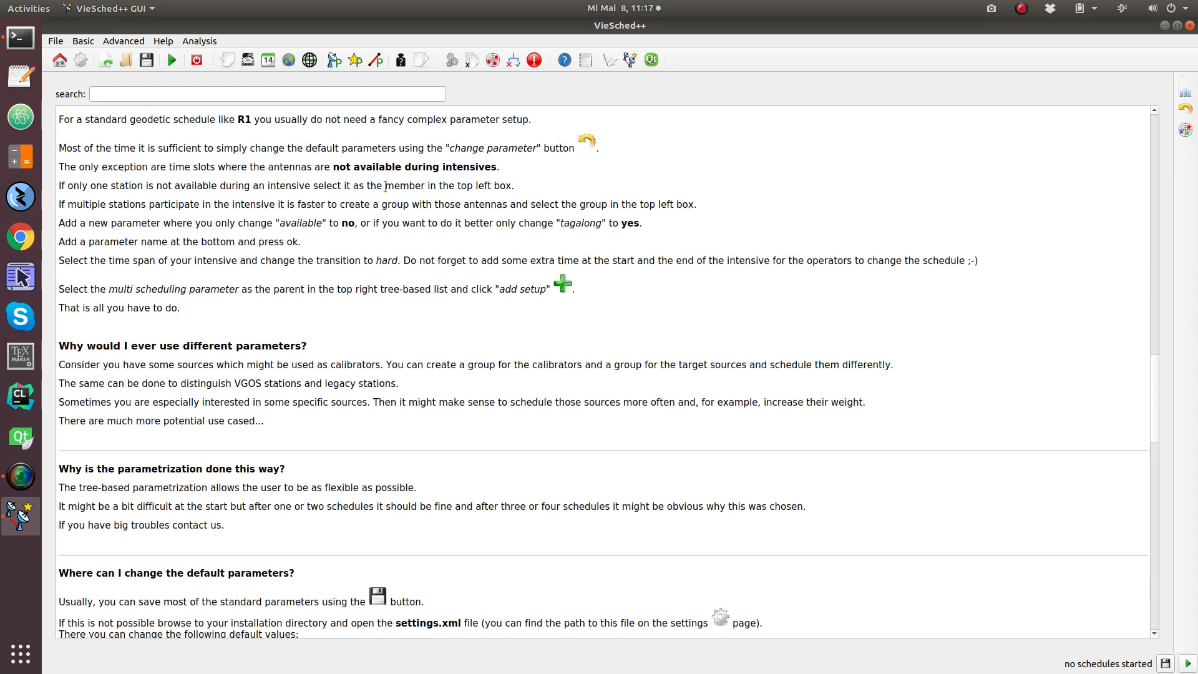
- Revisit the baseline setup and examine the weight factors and their explanation
left_click(374, 60)
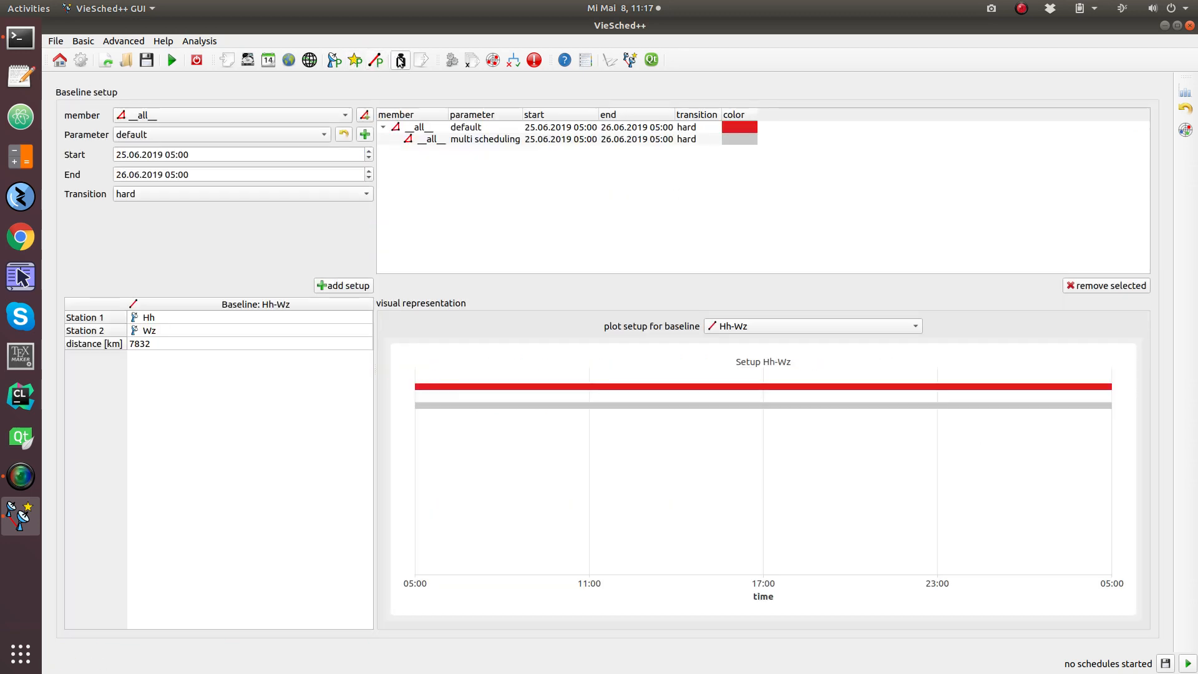
left_click(400, 61)
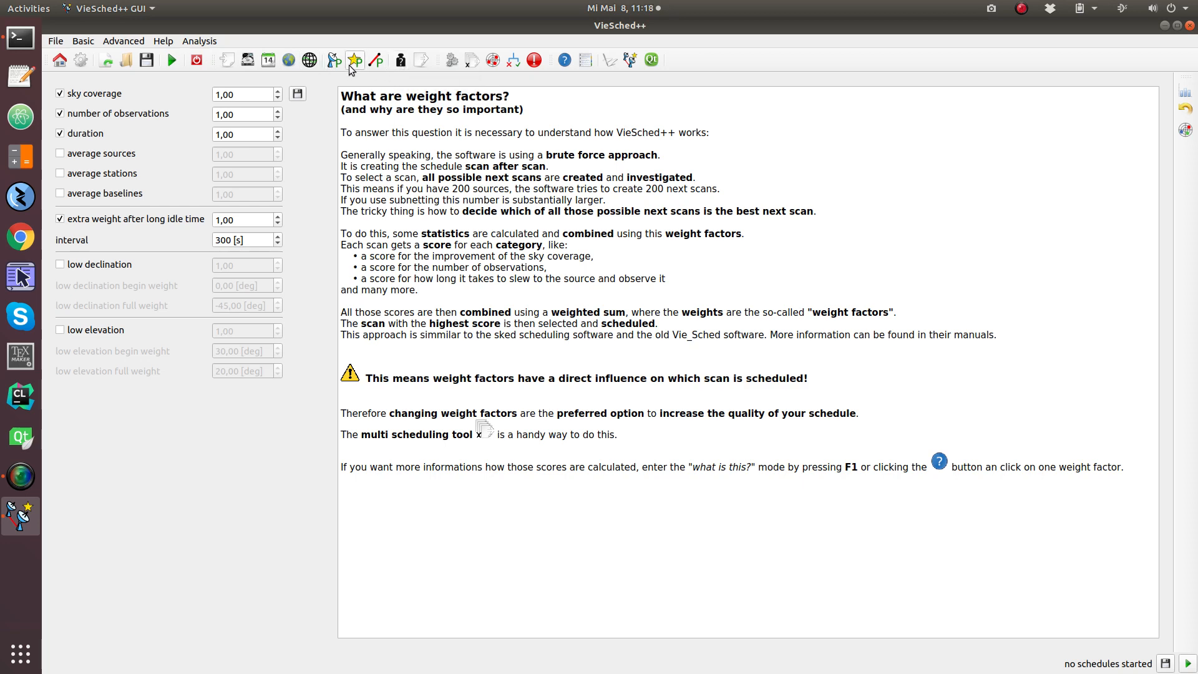
mouse_move(171, 116)
- Review the output file and contact fields, and the scan sequence and calibrator block rules
left_click(421, 60)
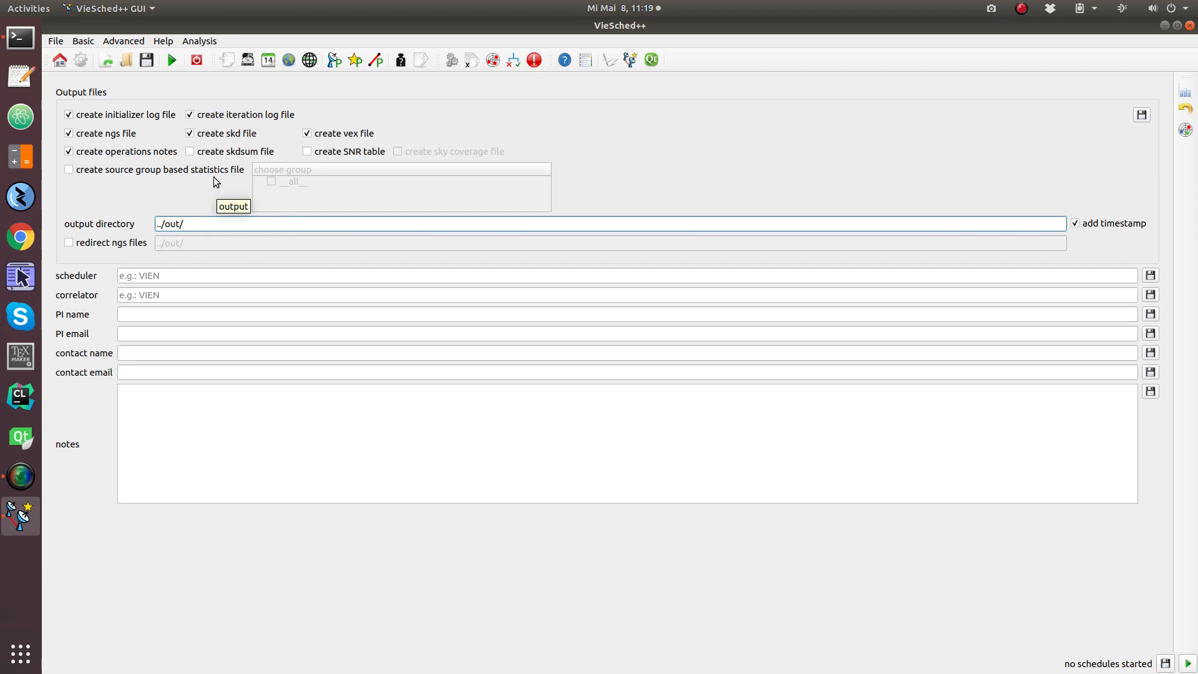
left_click(212, 276)
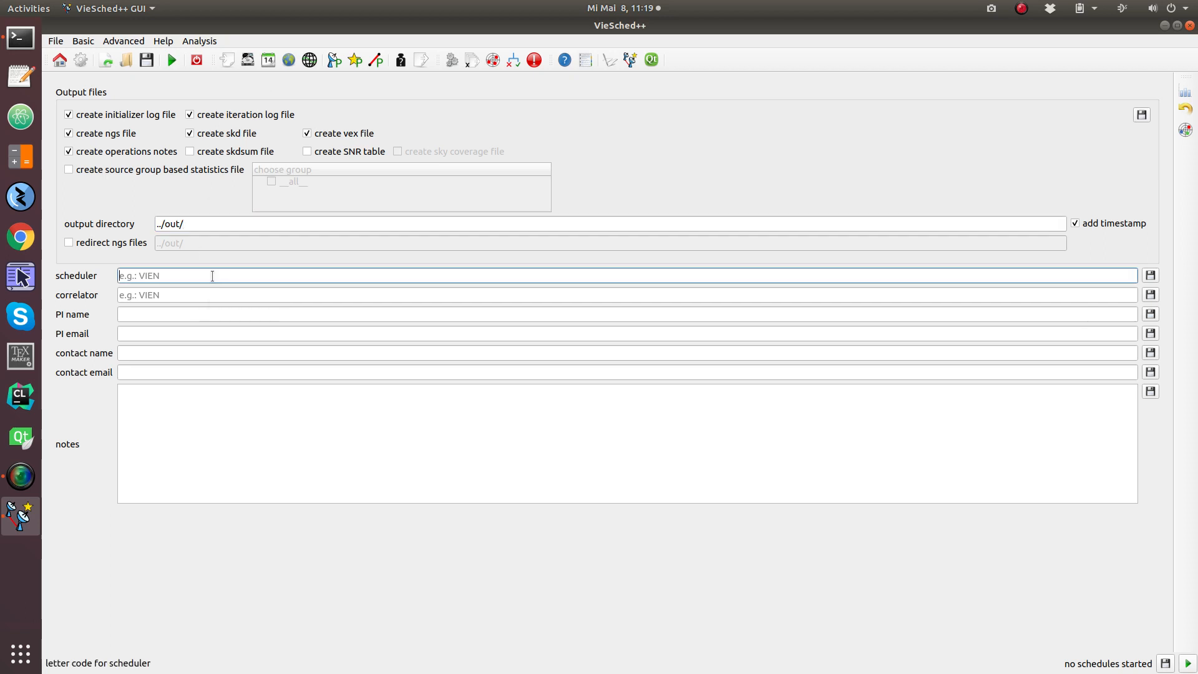
left_click(186, 291)
left_click(180, 313)
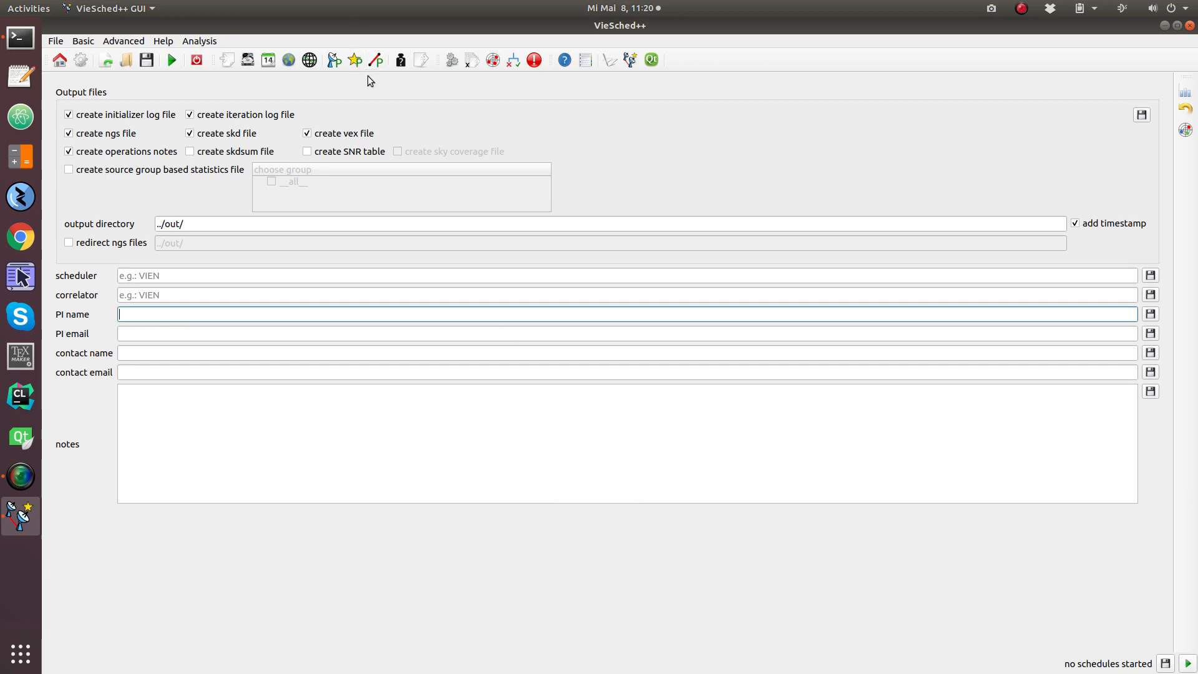
left_click(453, 63)
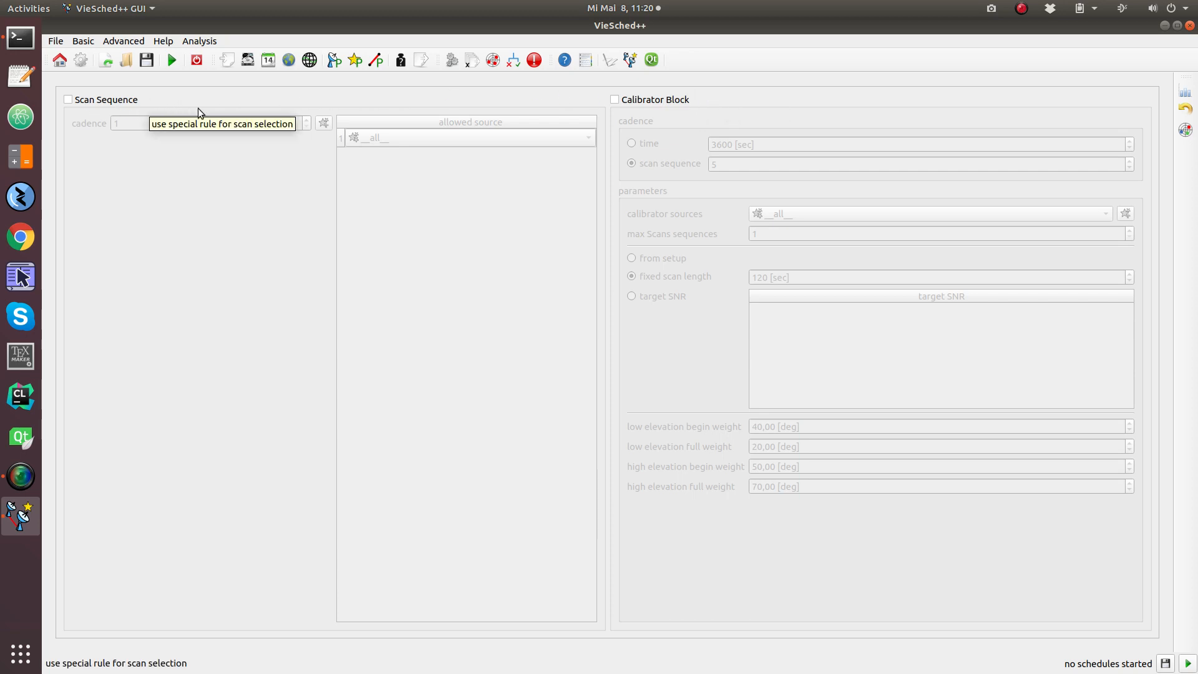
- Enable multi scheduling and review its parameters and multi core support options
left_click(474, 61)
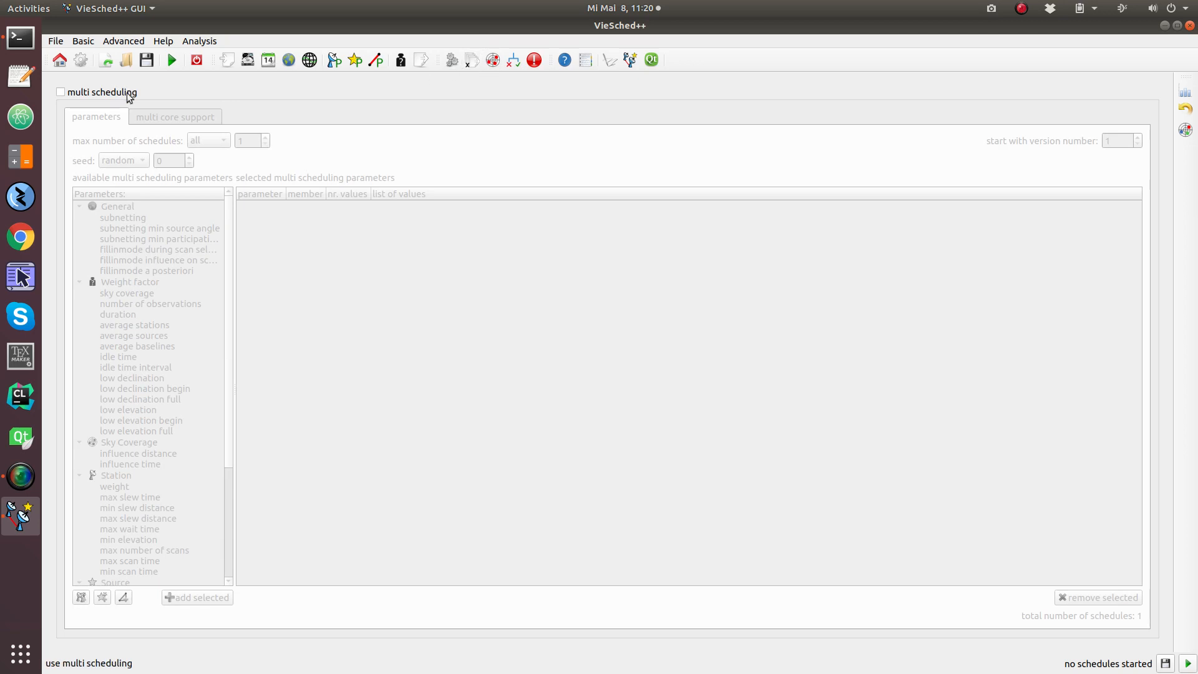
left_click(125, 96)
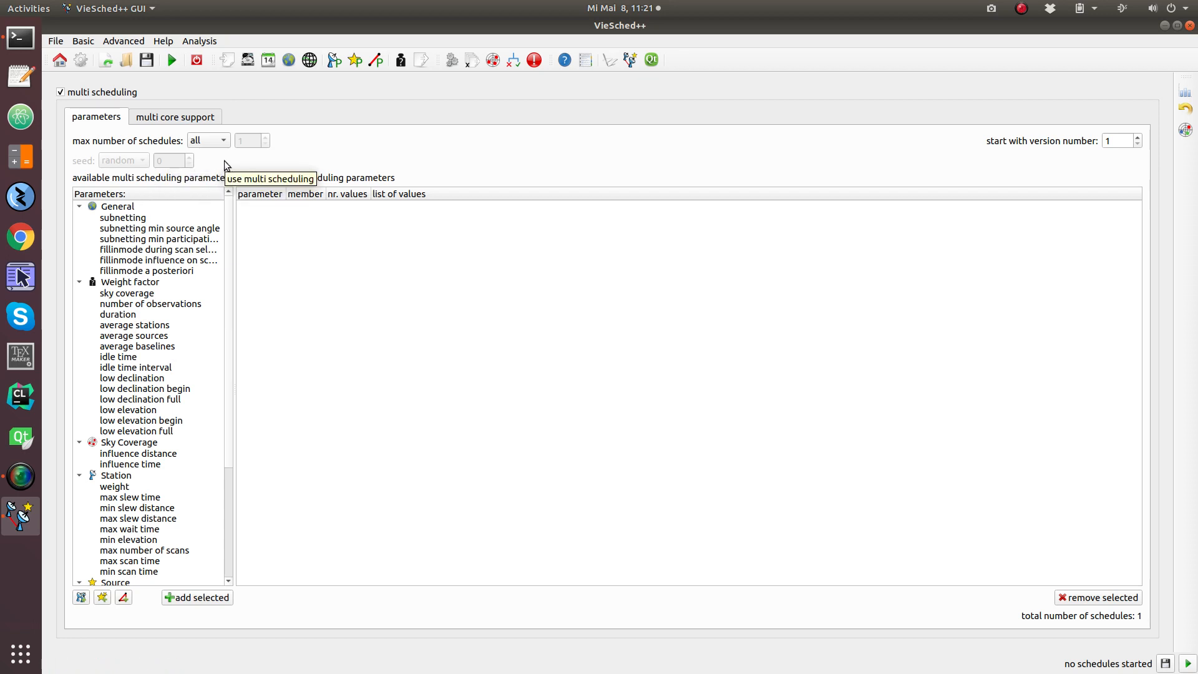
left_click(211, 118)
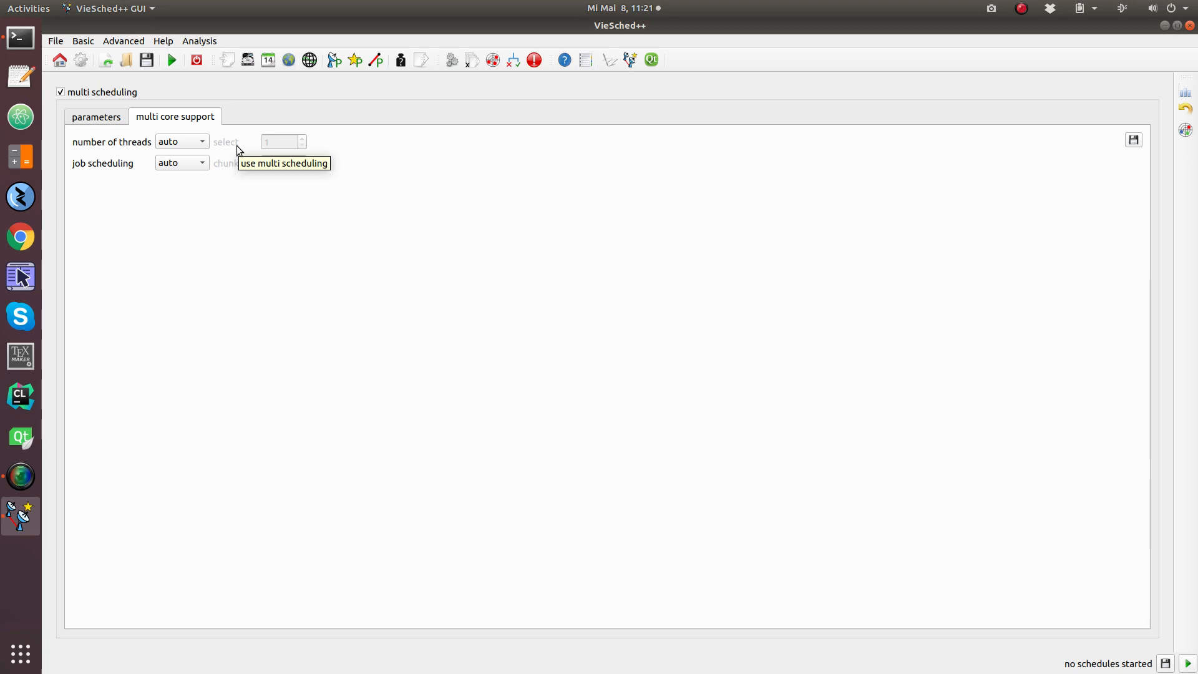
left_click(109, 118)
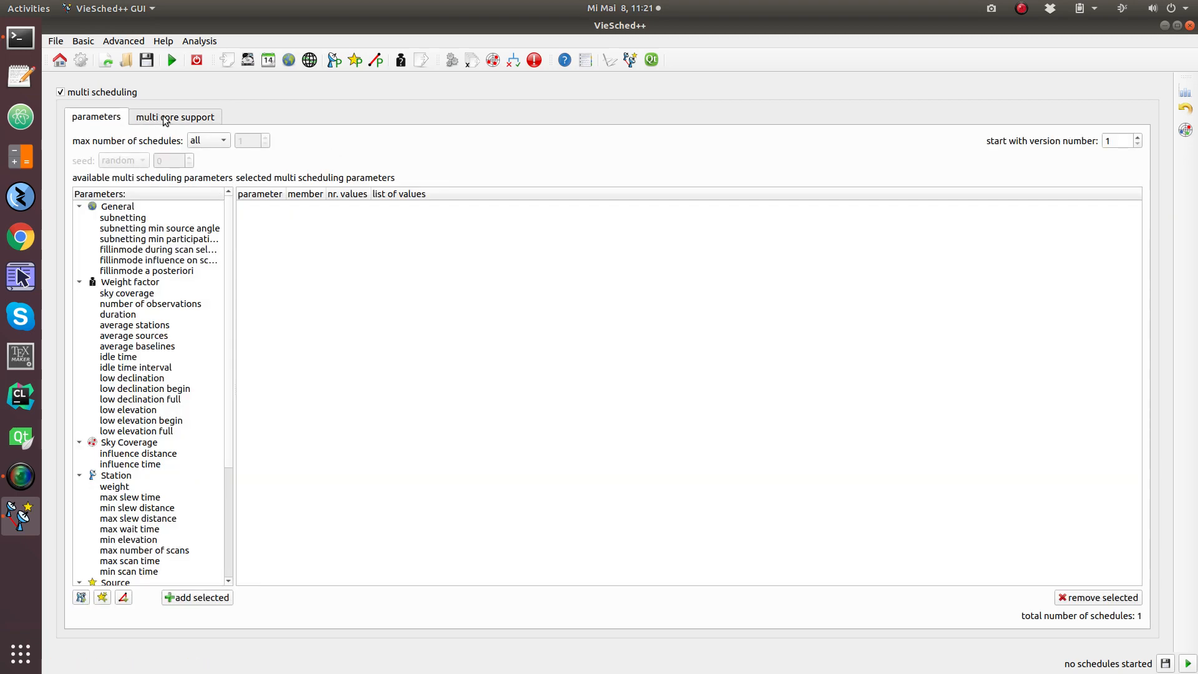
- Enlarge the markers in the sky coverage example plot and set the distance function to constant
left_click(492, 59)
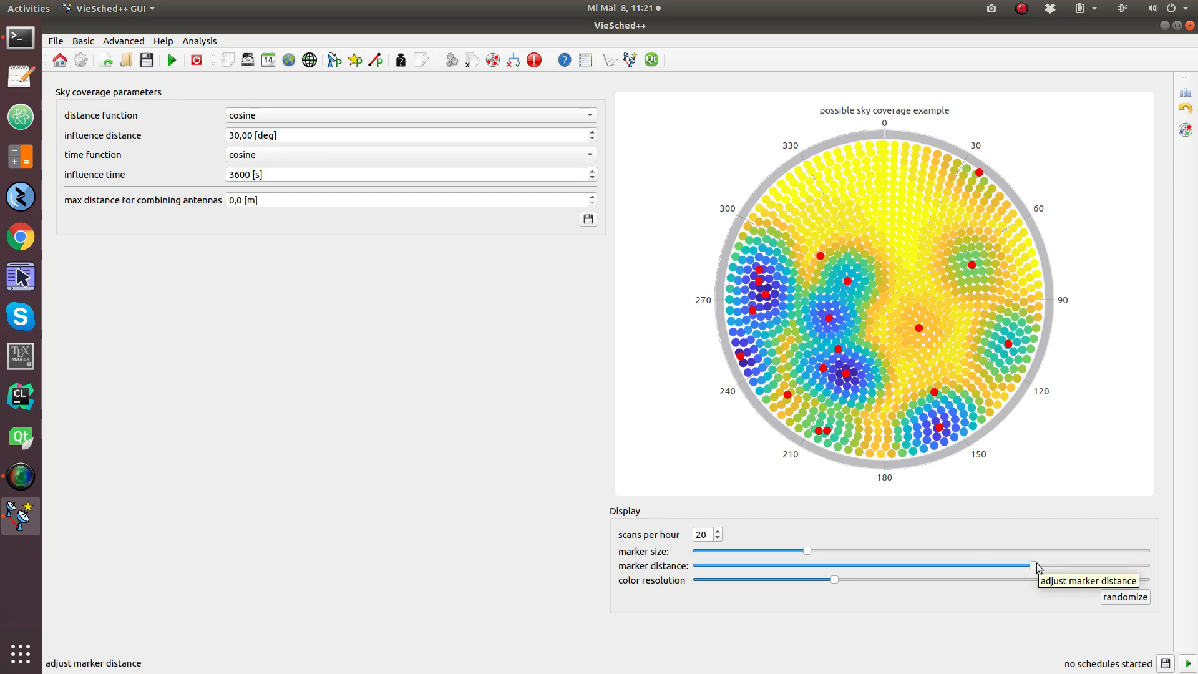
left_click(839, 551)
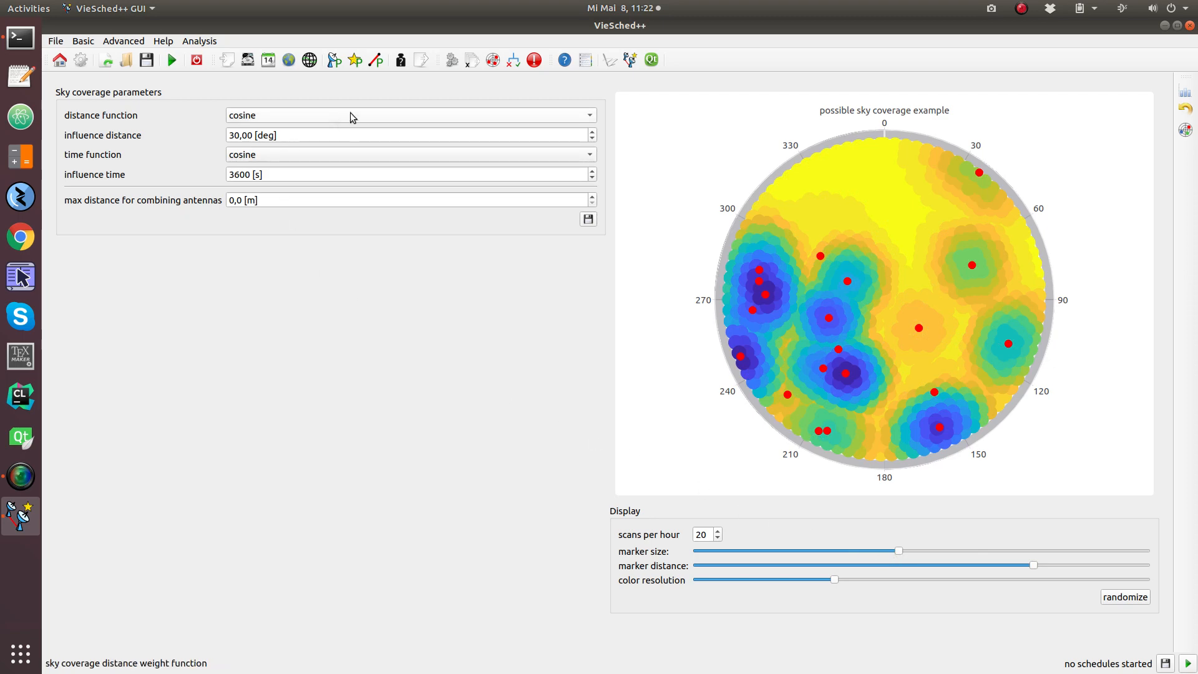
scroll(351, 113, "up", 2)
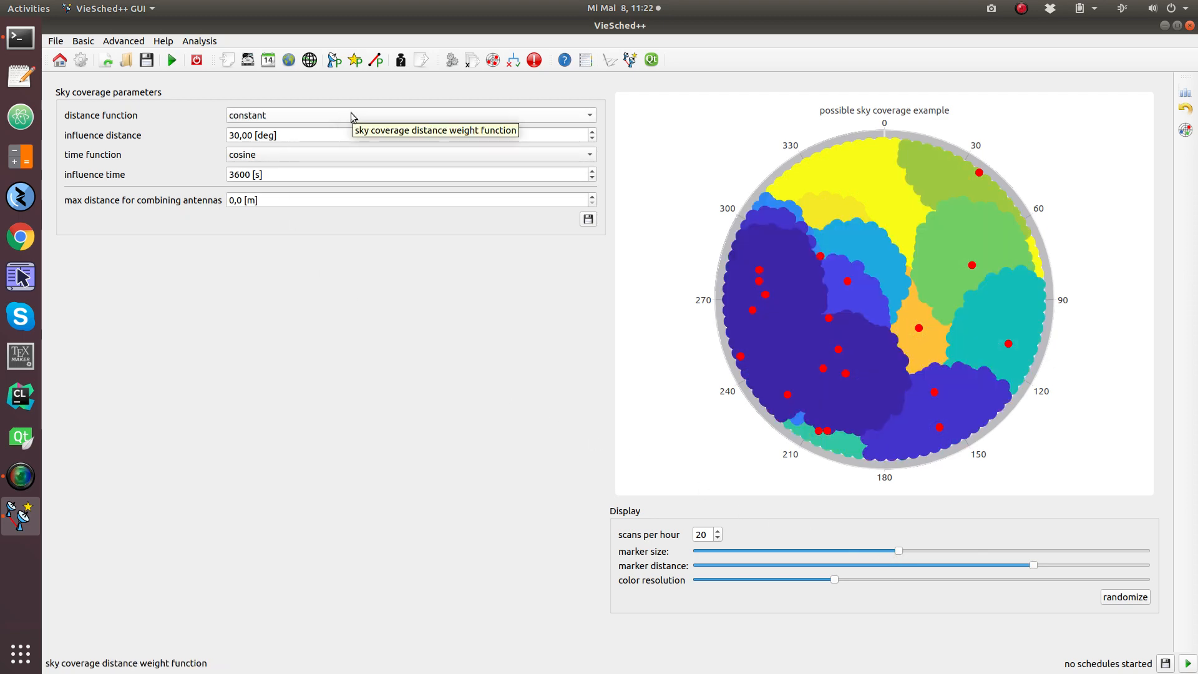
- Set the sky coverage distance function to cosine
scroll(350, 112, "down", 2)
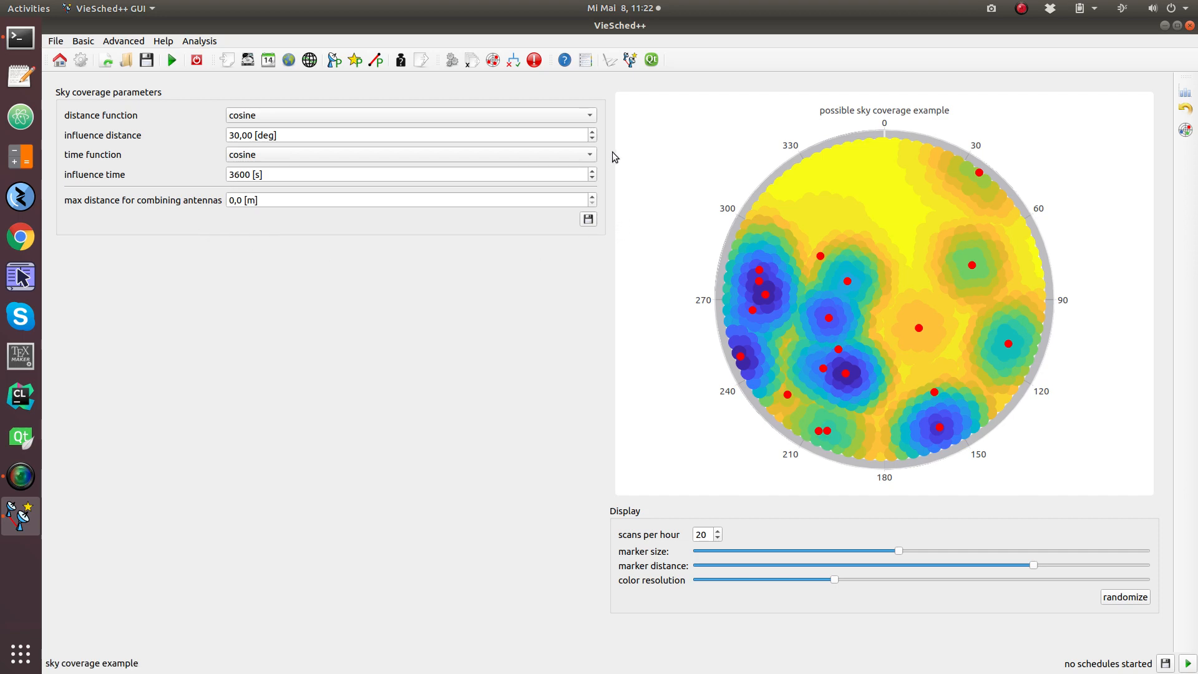
- Add a source based condition requiring at least 3 scans and 0 observations per source for all sources
left_click(512, 62)
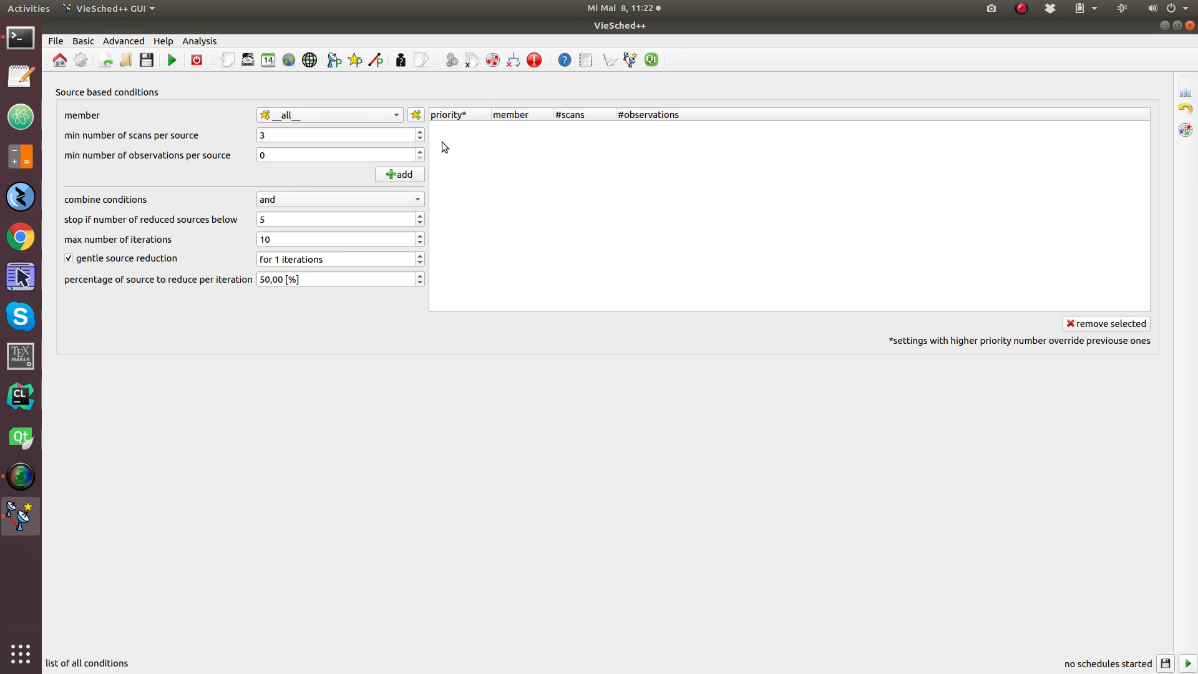
left_click(387, 115)
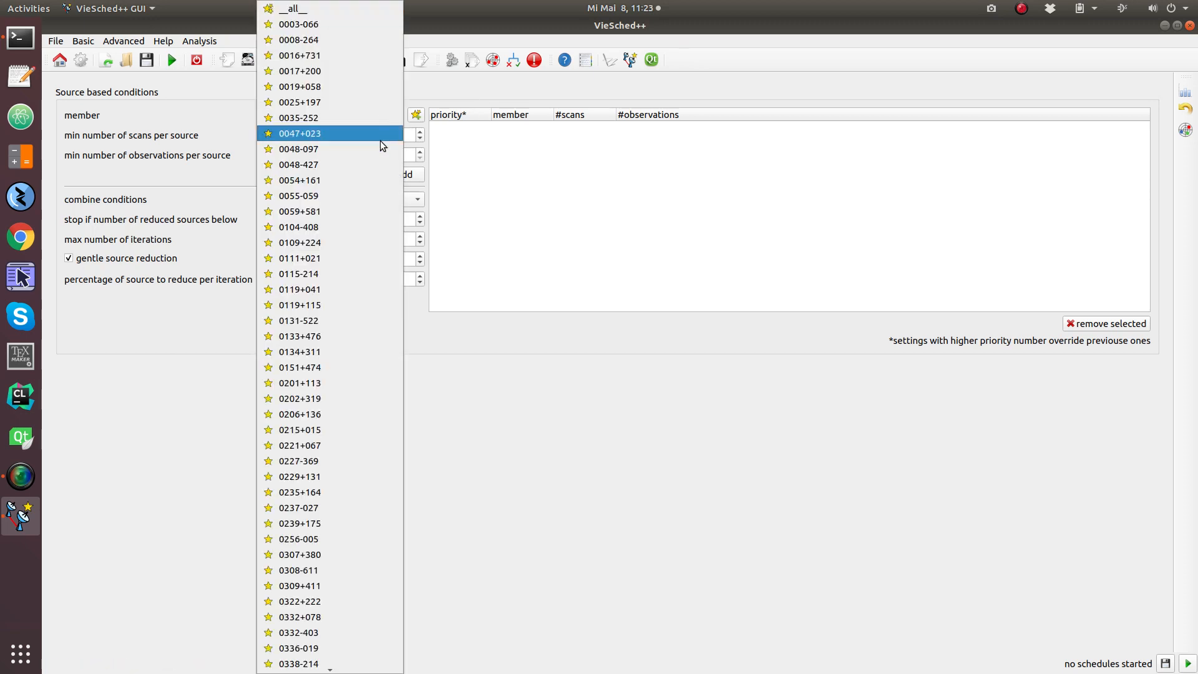
left_click(327, 11)
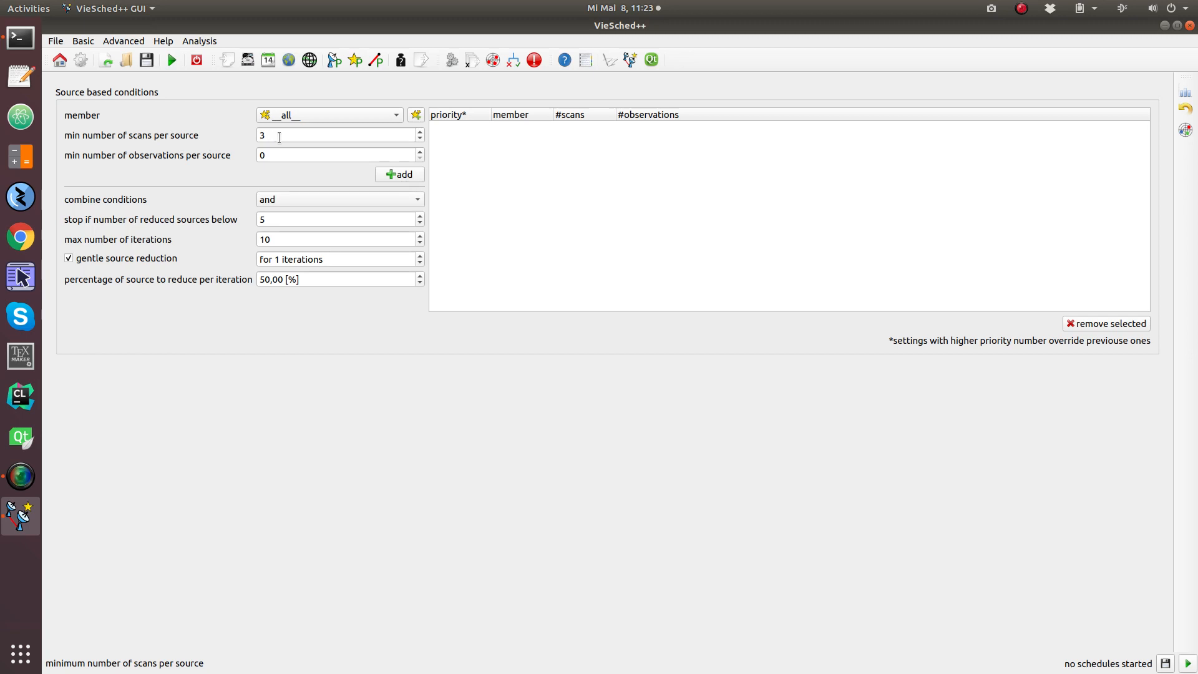
left_click(399, 174)
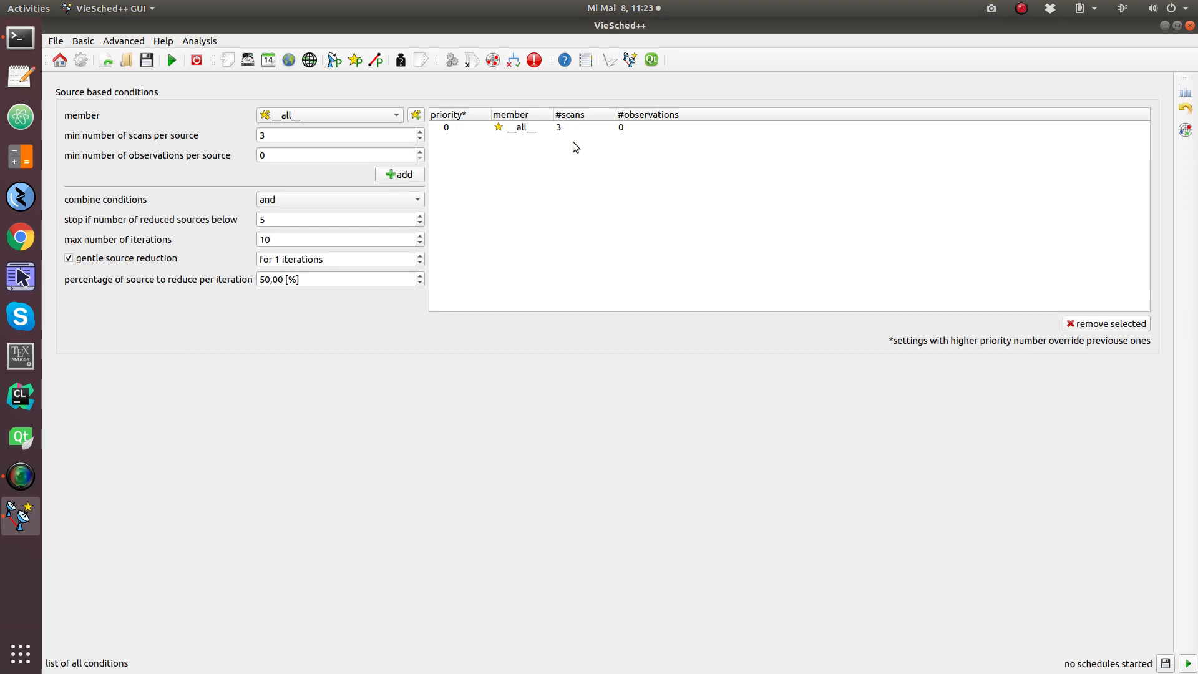
- Review the selected source list, then the gentle source reduction setting and its explanation in the source based conditions
left_click(307, 65)
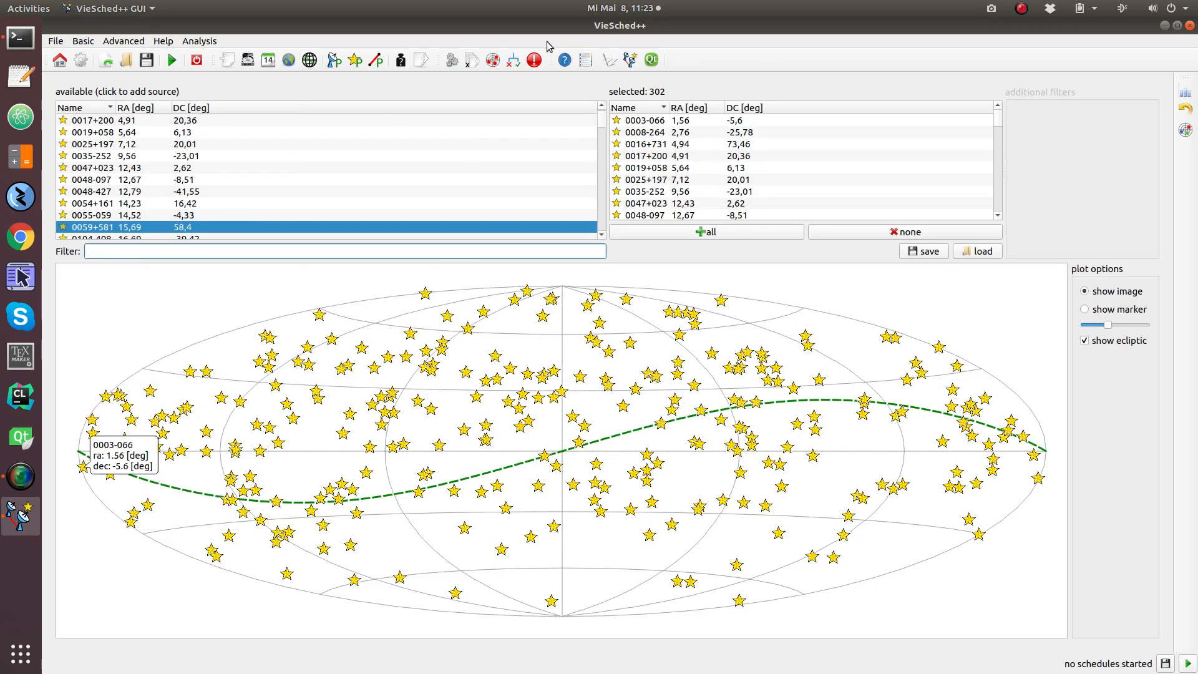
left_click(500, 64)
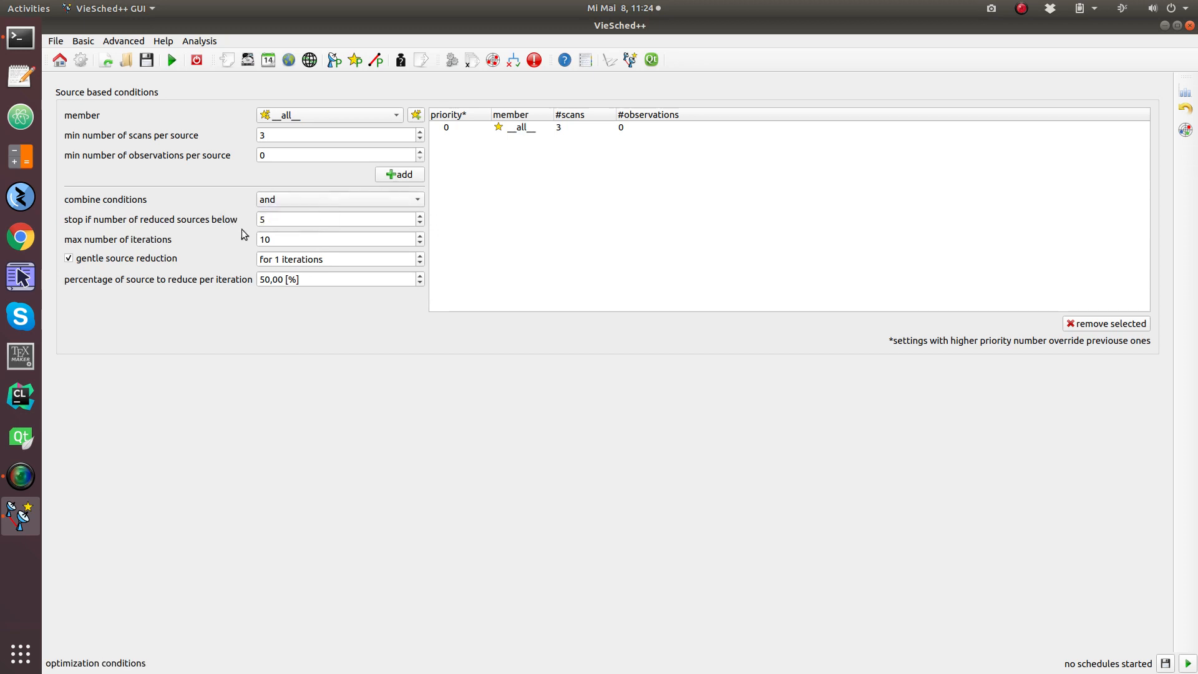
left_click(307, 262)
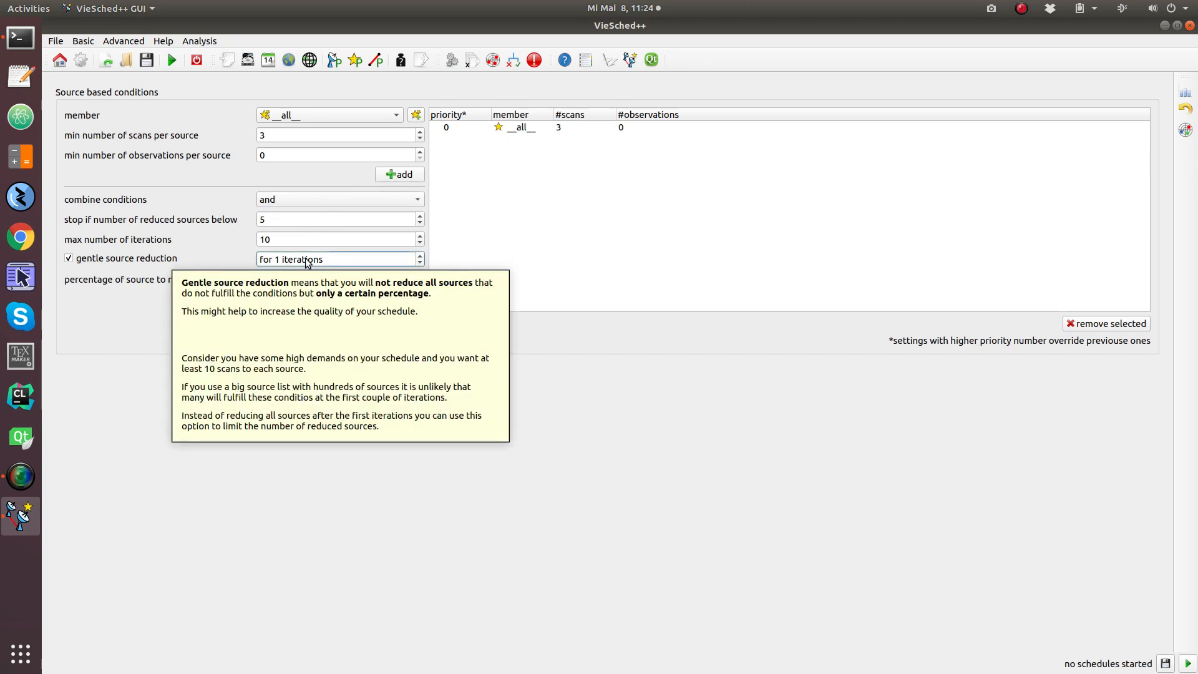
left_click(596, 326)
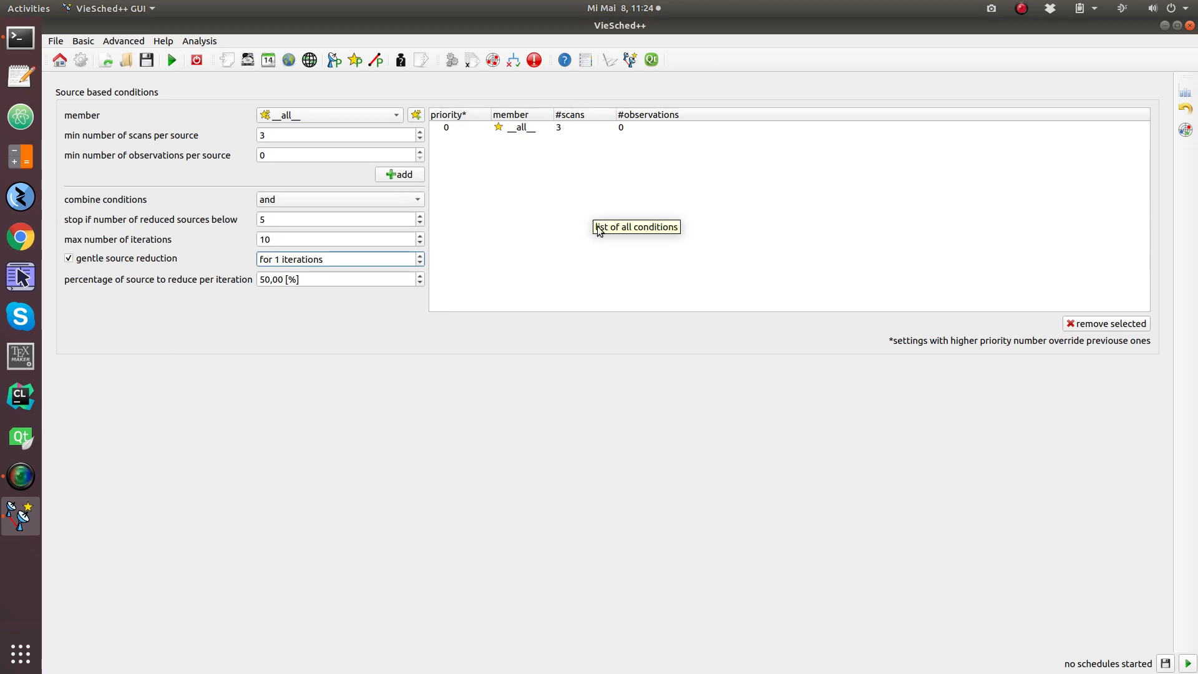
- Create the schedule, saving the xml parameter file, and open the resulting output folder
left_click(1188, 664)
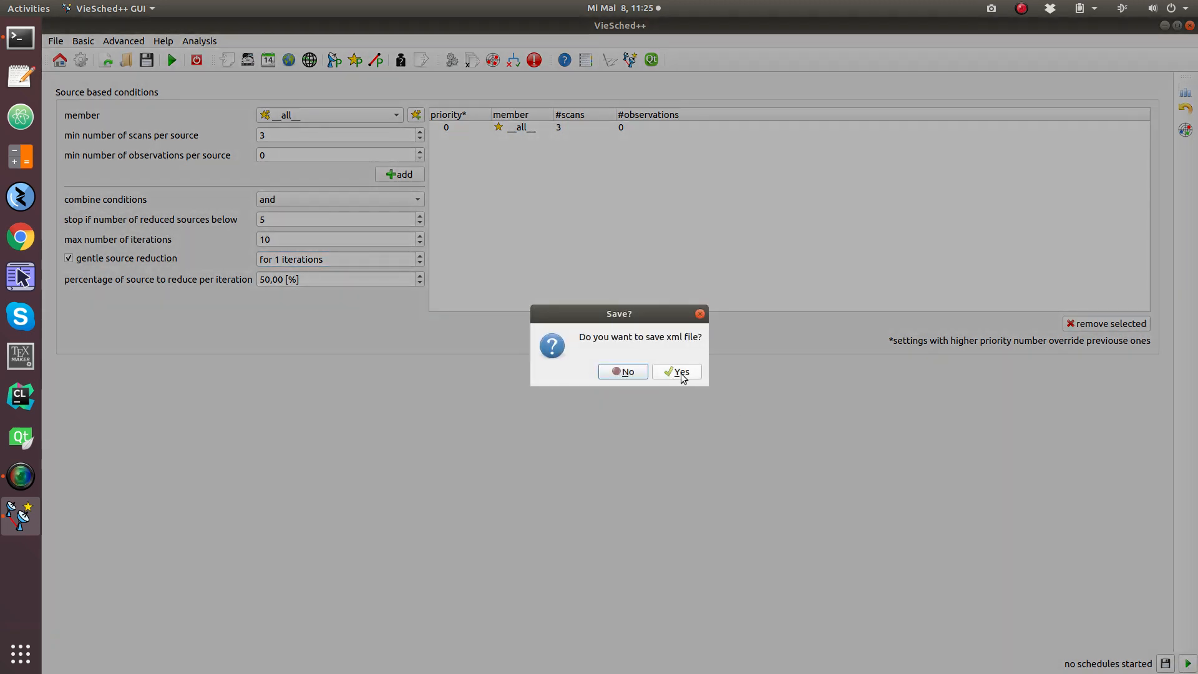
left_click(681, 373)
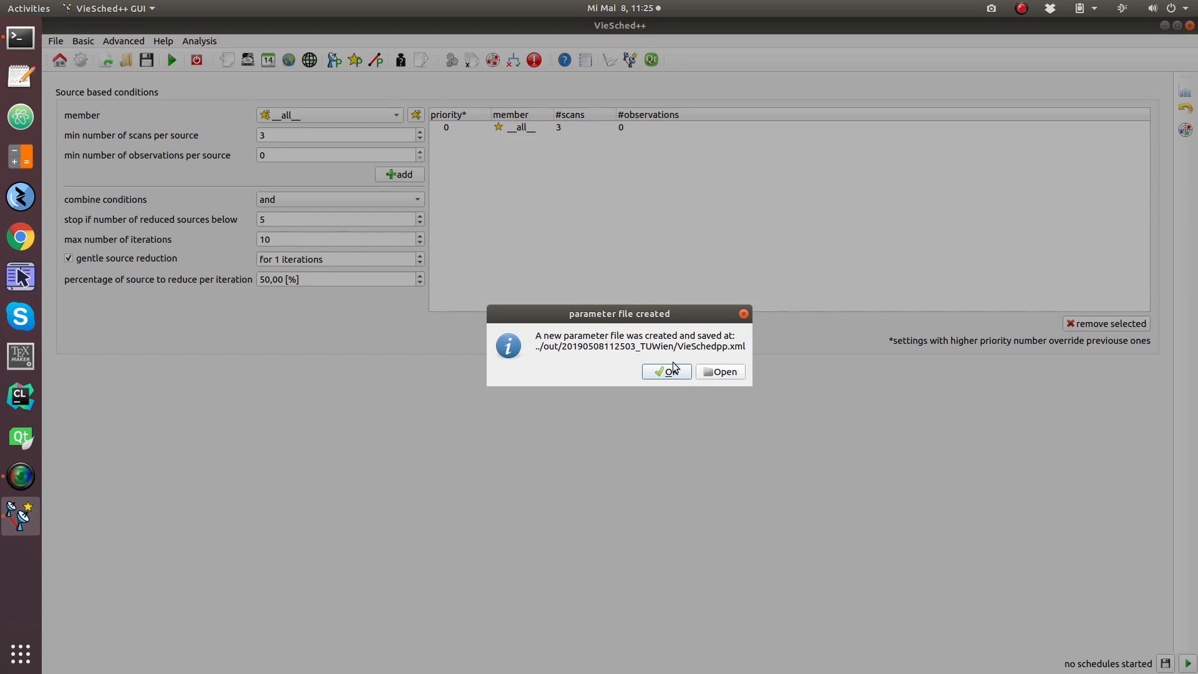
left_click(717, 371)
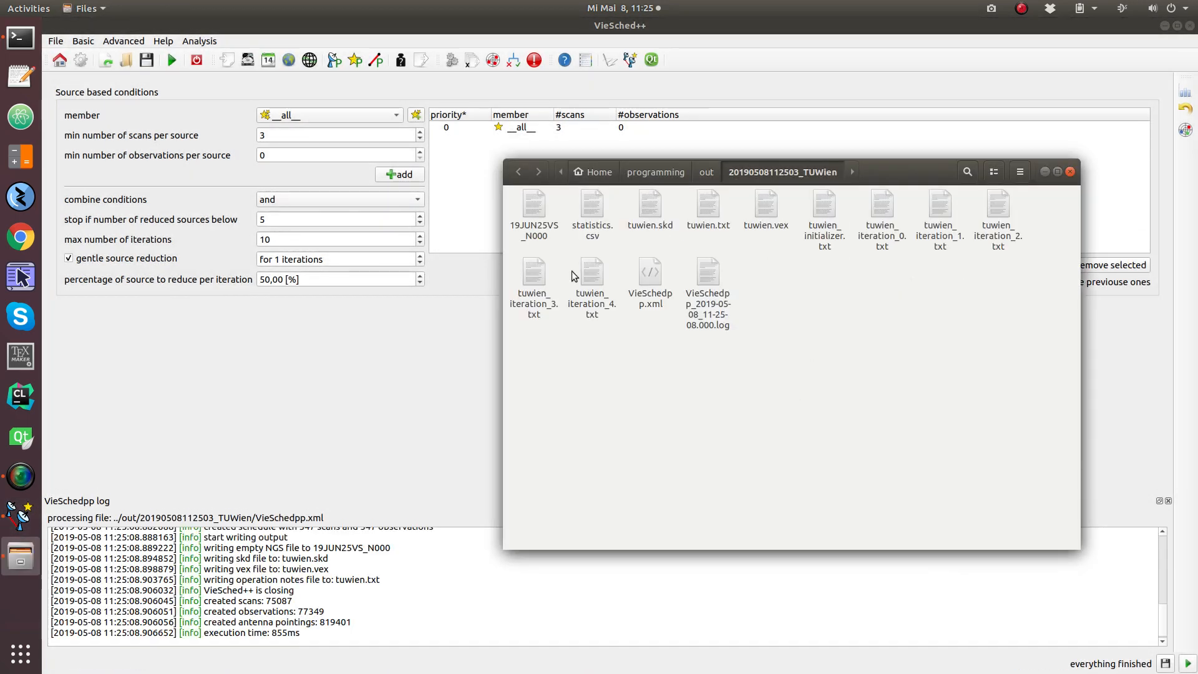
left_click(707, 173)
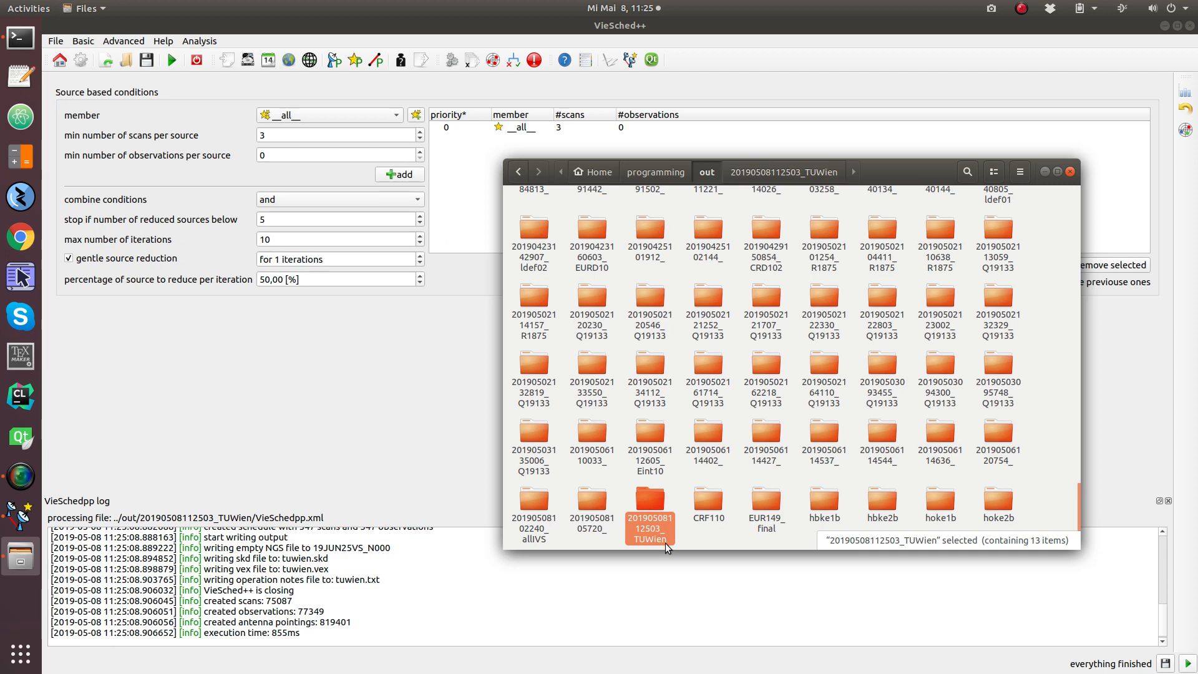
double_click(657, 515)
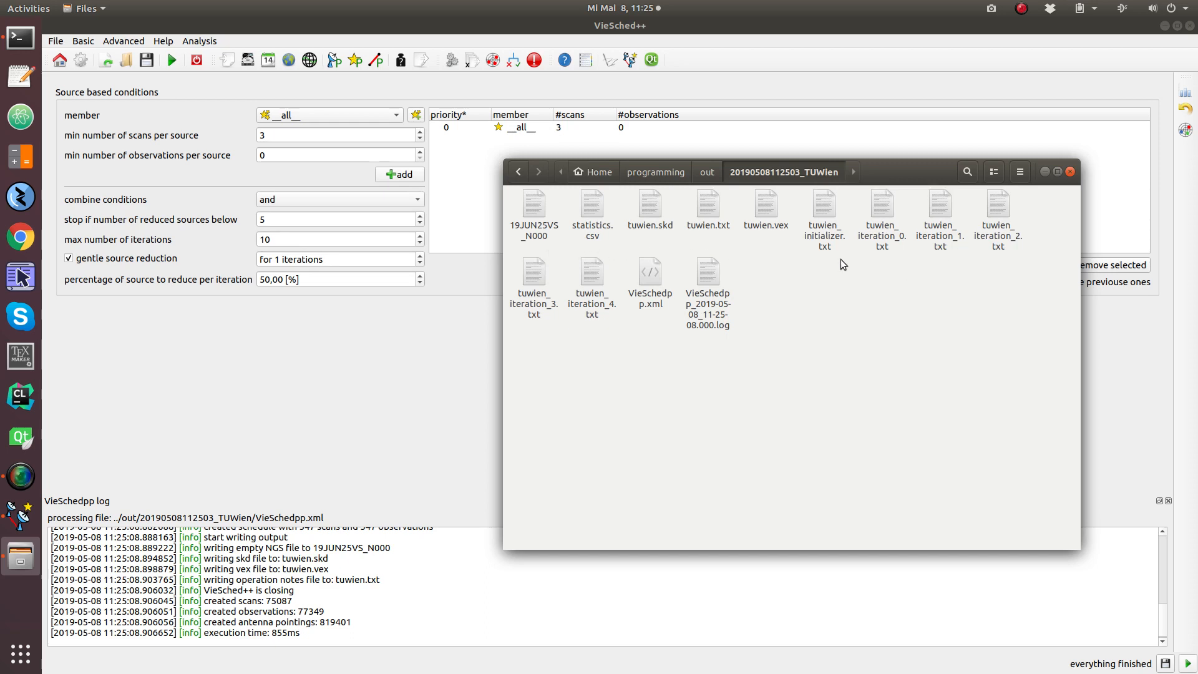
left_click(884, 248)
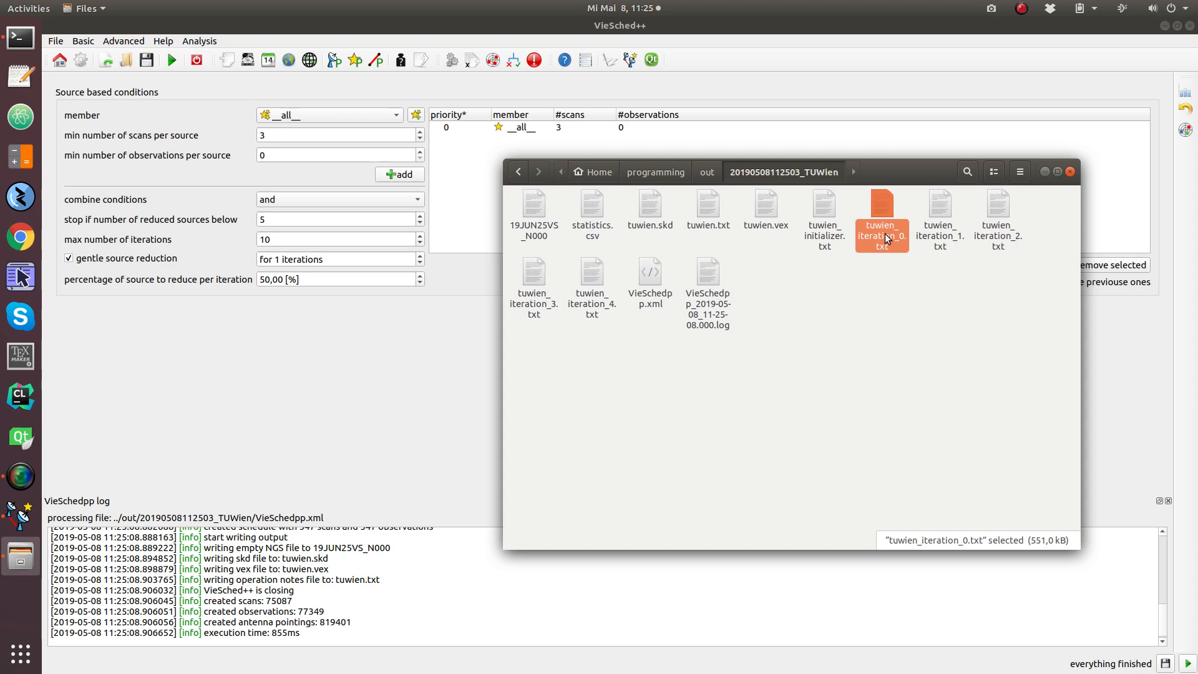
left_click(940, 237)
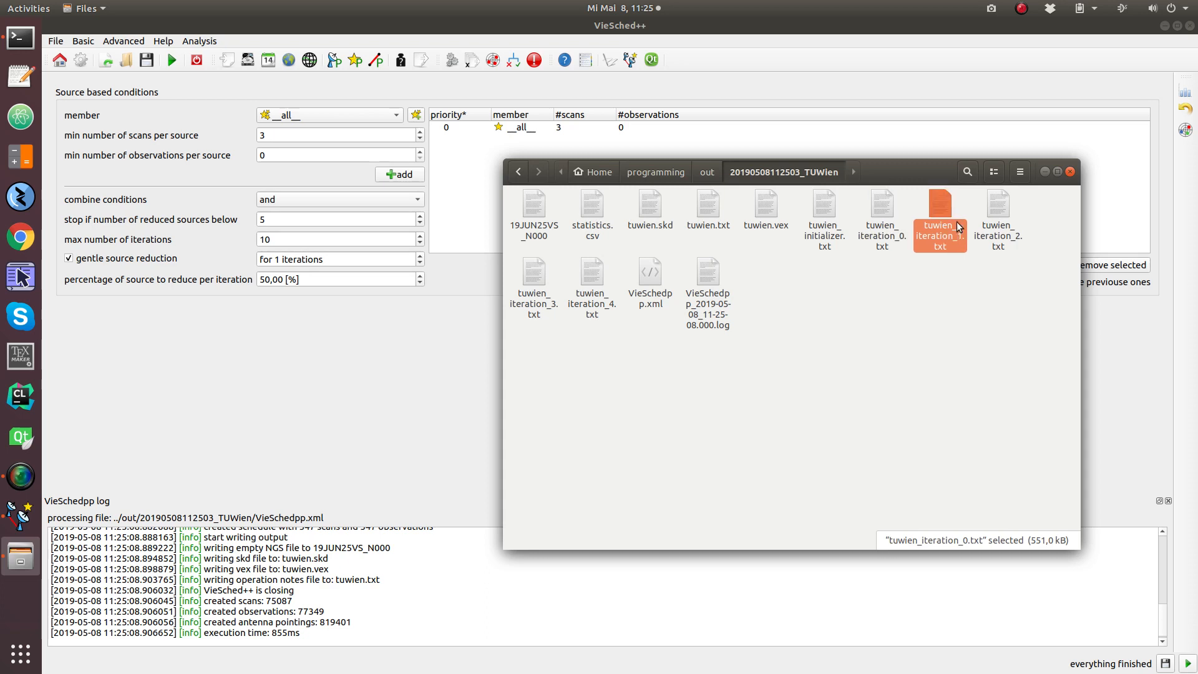
left_click(998, 237)
left_click(533, 297)
left_click(590, 291)
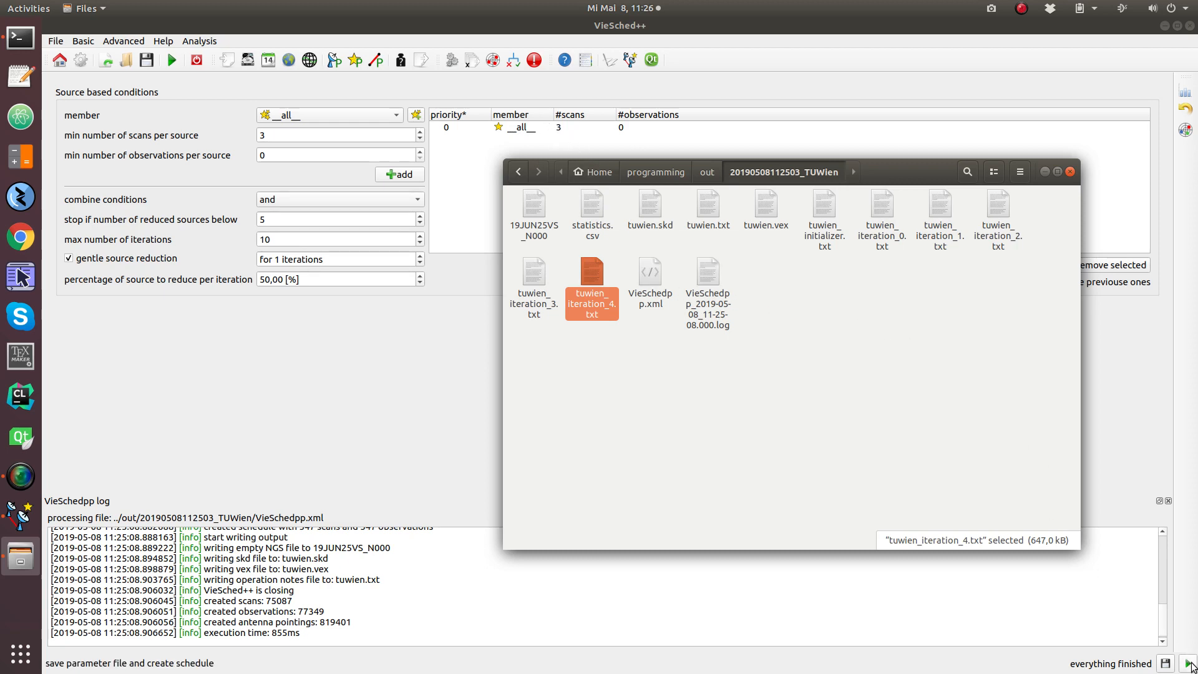
left_click(846, 344)
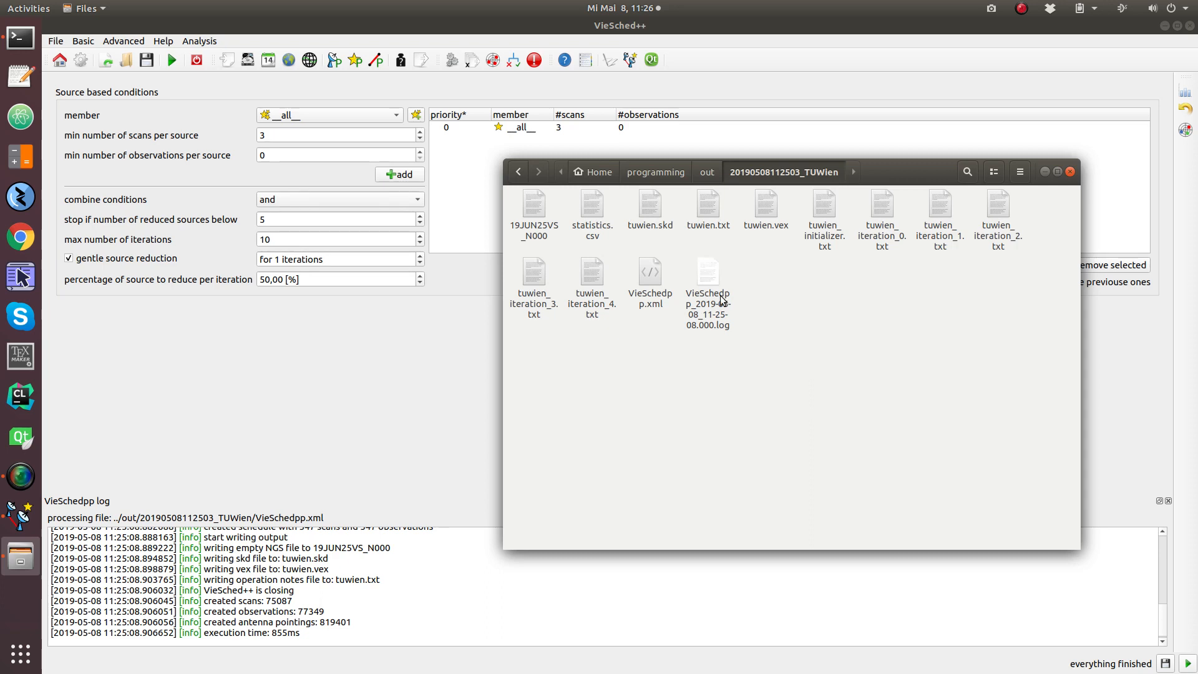
- Open VieSchedpp.xml from the output folder in Atom and examine its start time and station entries
left_click(665, 301)
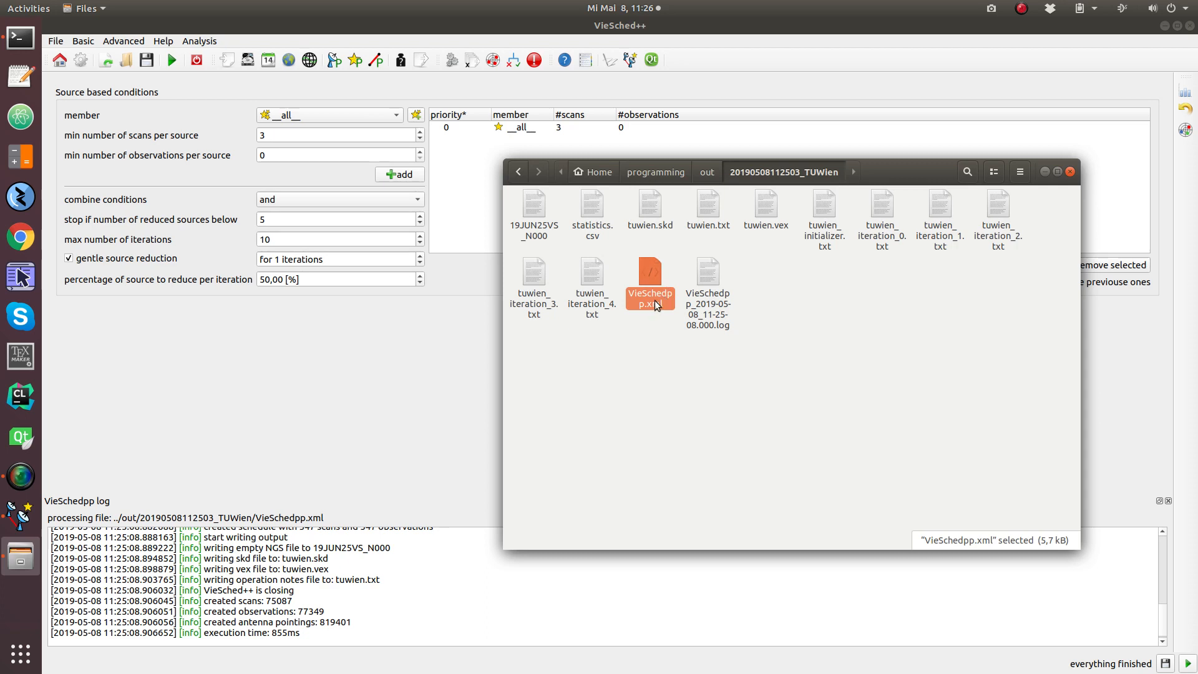
double_click(654, 274)
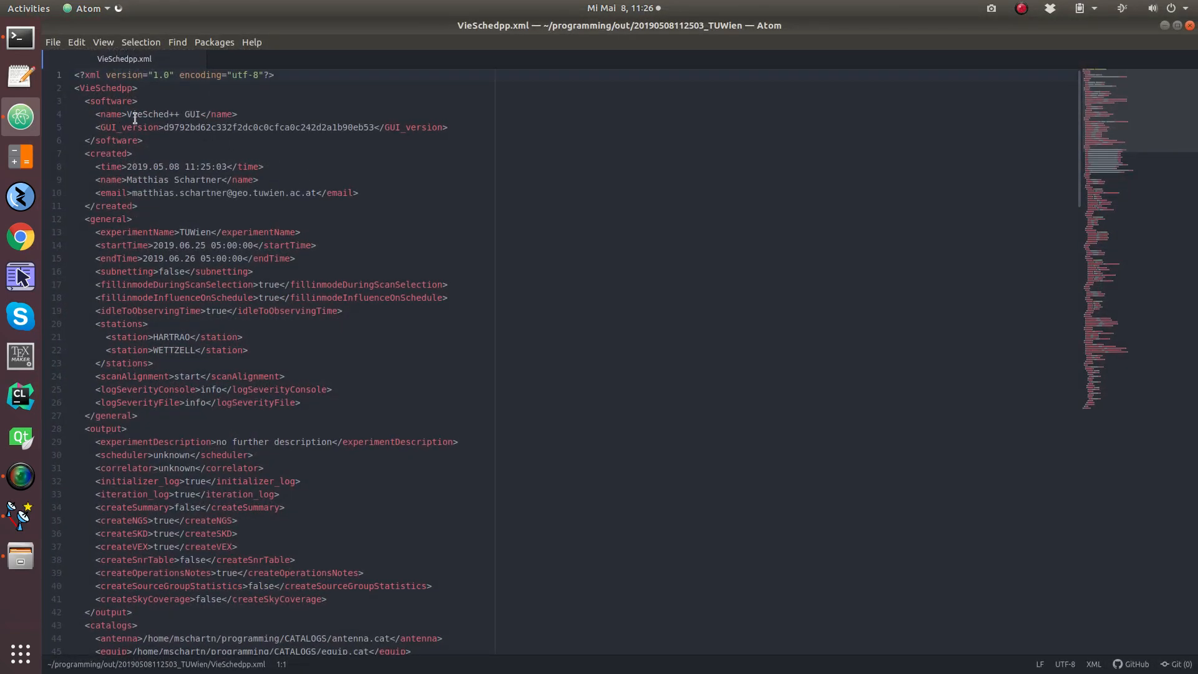
scroll(215, 142, "down", 3)
scroll(202, 205, "down", 1)
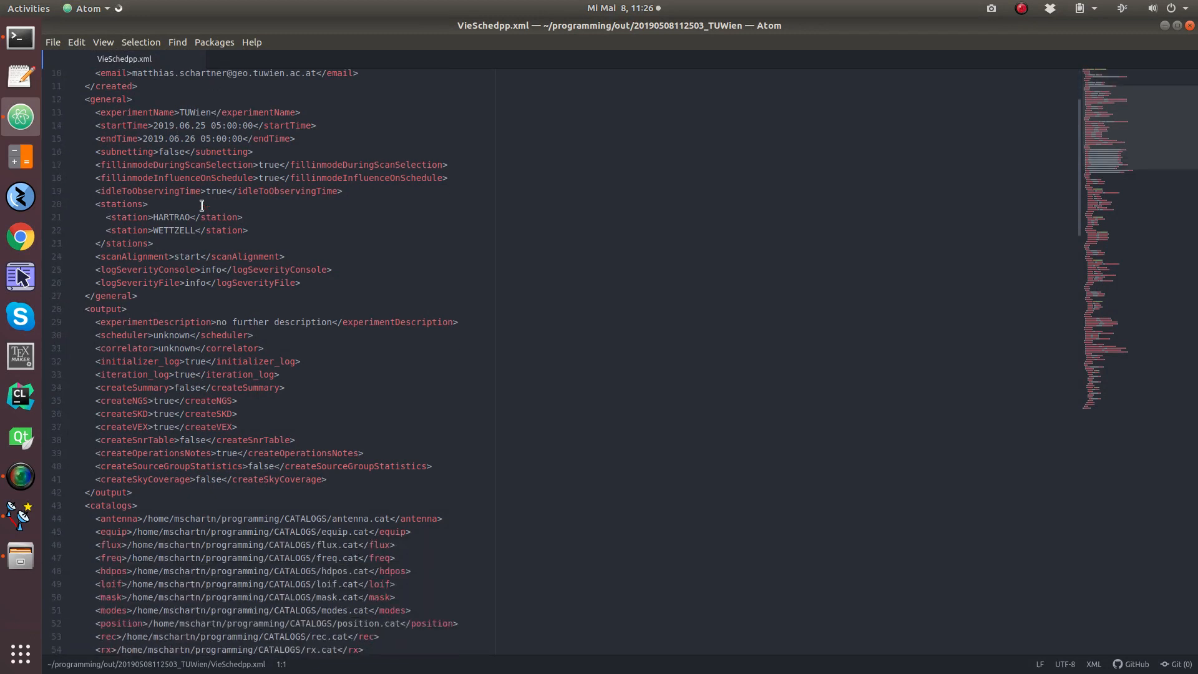
scroll(201, 205, "up", 2)
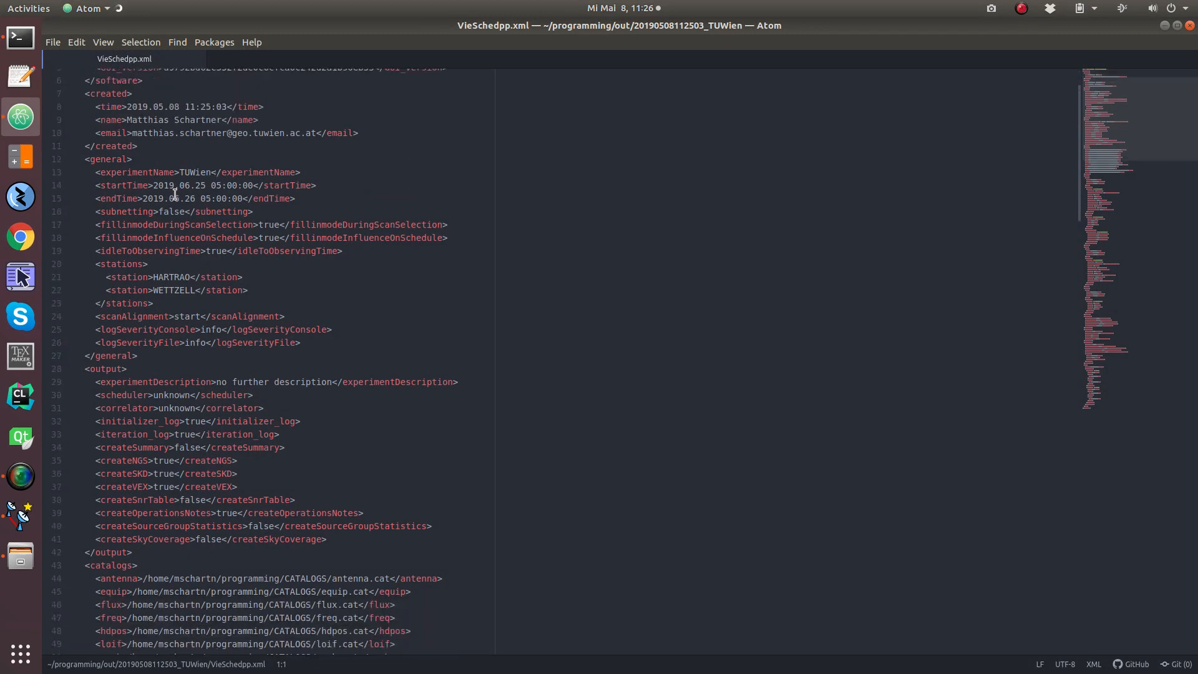
left_click_drag(155, 187, 254, 186)
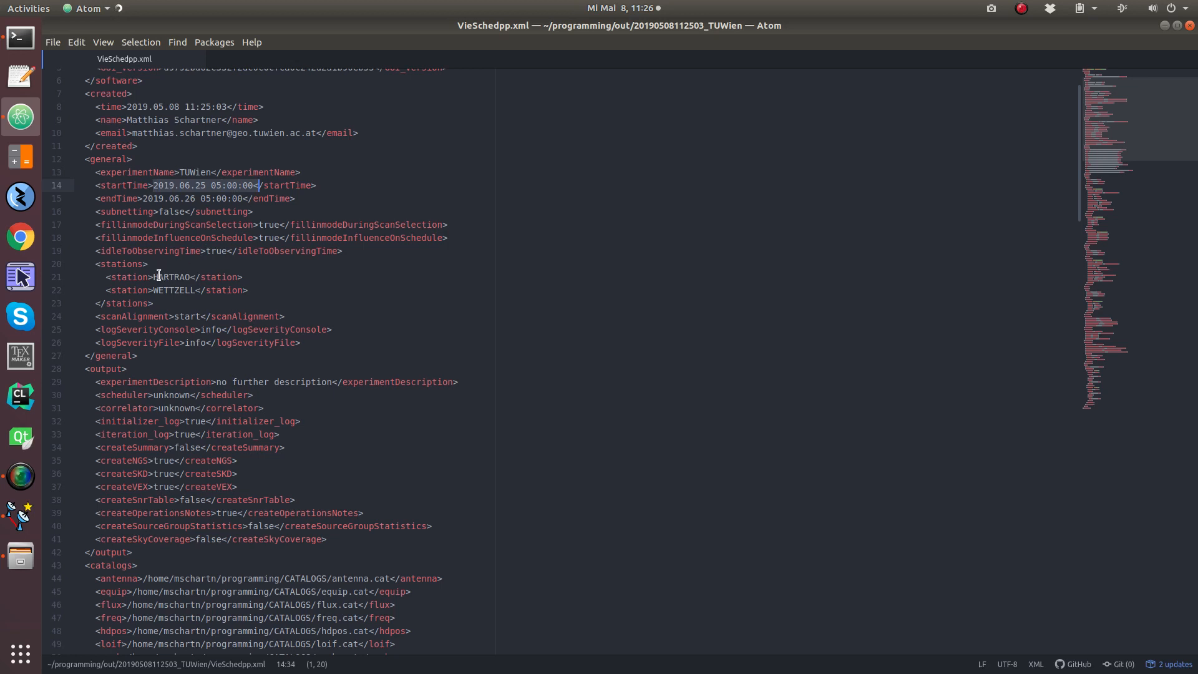
left_click_drag(154, 277, 237, 277)
- Examine the catalog paths, parameters, optimization and mode sections of VieSchedpp.xml, and close the editor
scroll(236, 276, "down", 12)
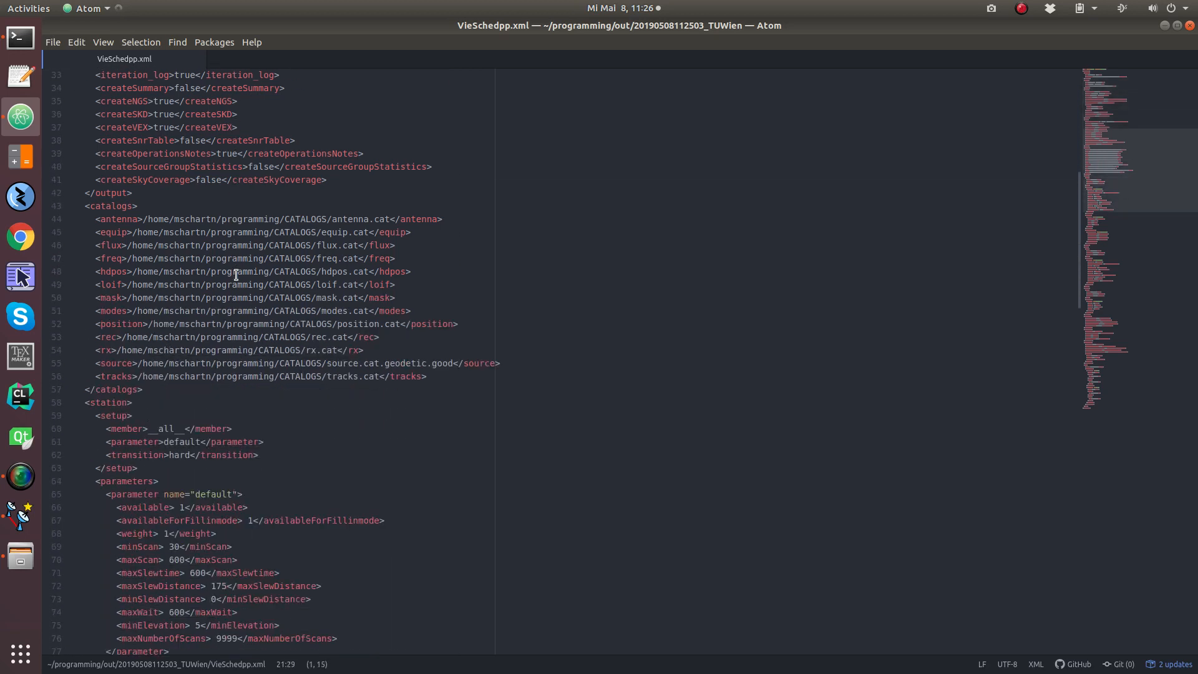
left_click_drag(263, 219, 264, 376)
left_click(264, 376)
scroll(161, 256, "down", 6)
left_click_drag(161, 255, 170, 424)
left_click(170, 424)
scroll(179, 399, "down", 1)
scroll(178, 399, "down", 20)
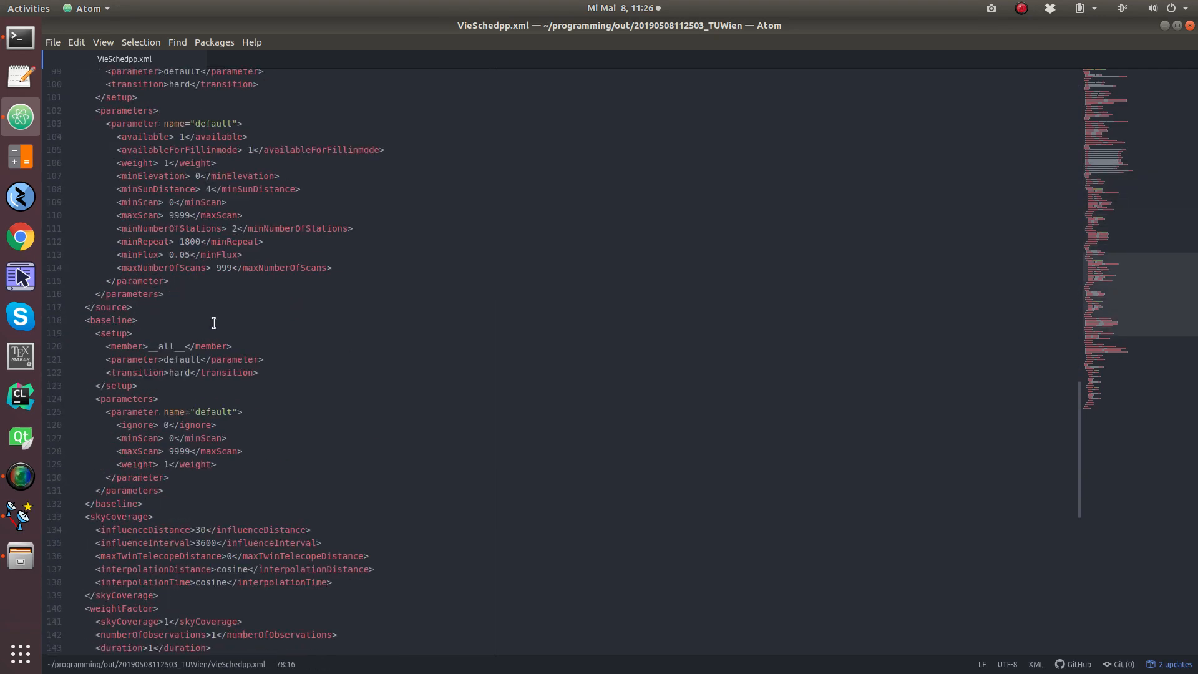
scroll(213, 323, "down", 4)
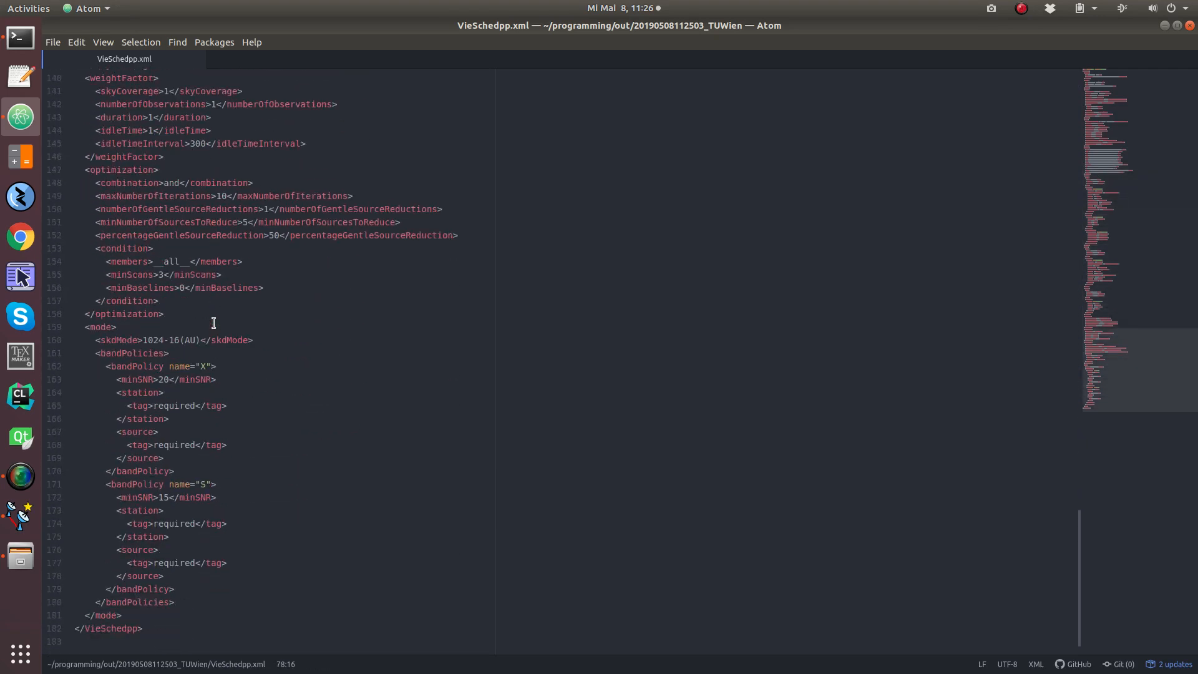
left_click(1189, 25)
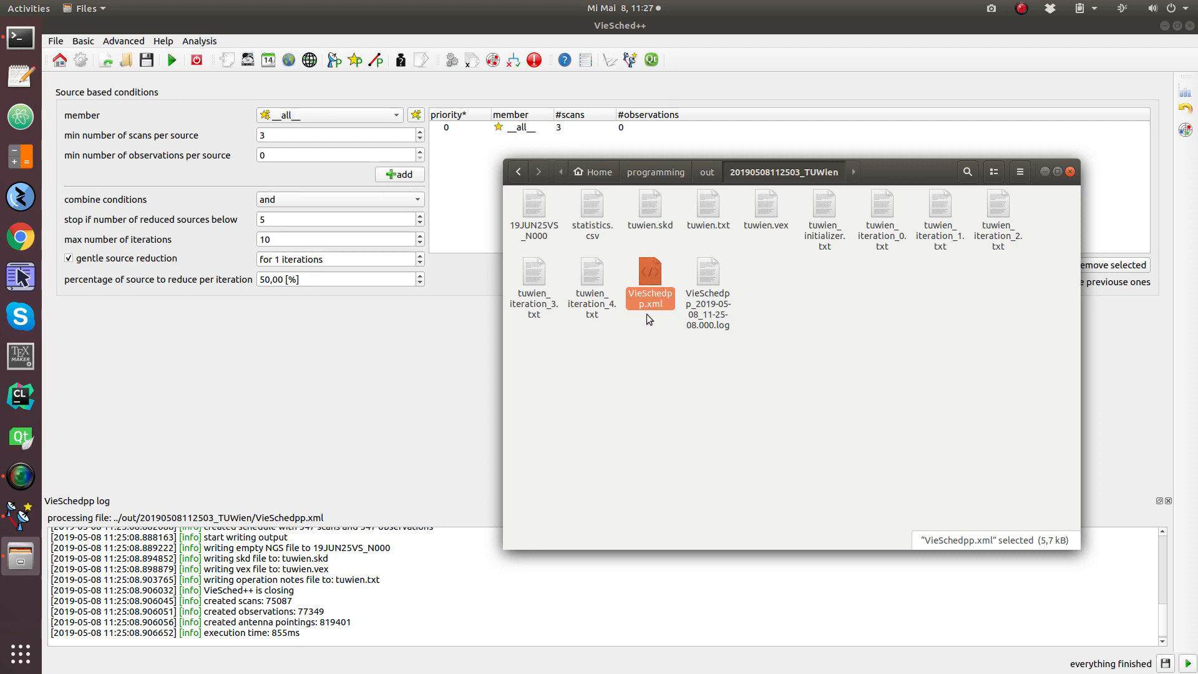
- Save only the parameter file from VieSched++ and open the new folder containing VieSchedpp.xml
left_click(1115, 486)
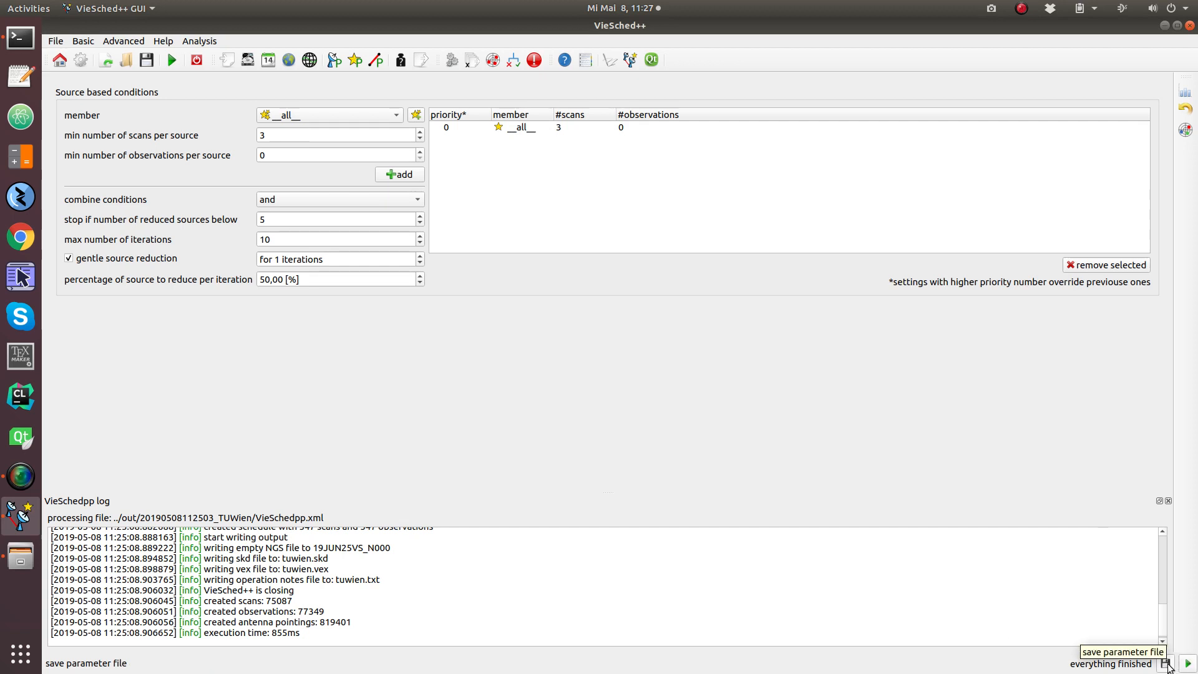
left_click(1165, 664)
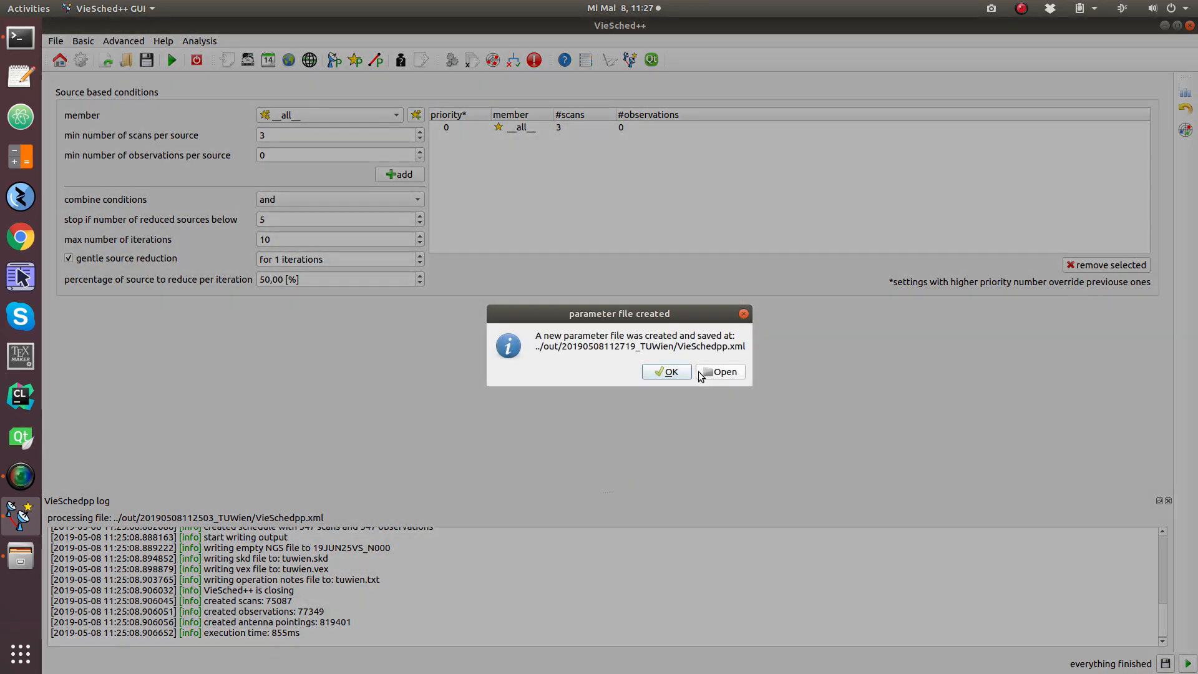
left_click(713, 373)
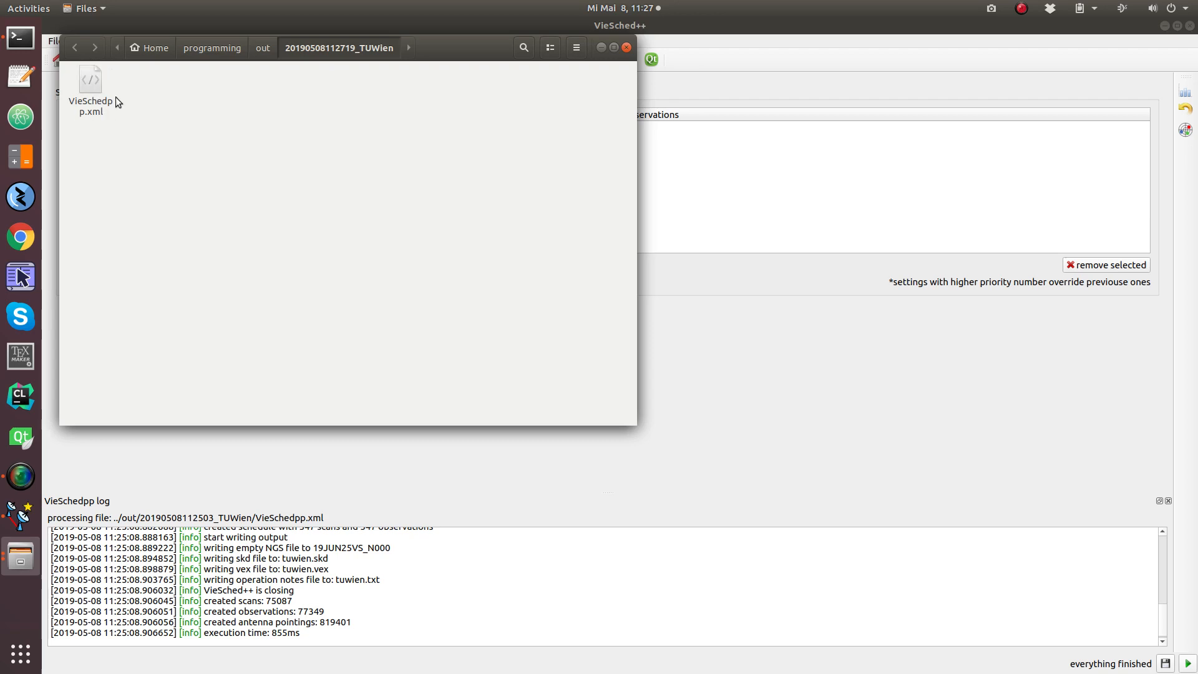
left_click_drag(192, 170, 87, 87)
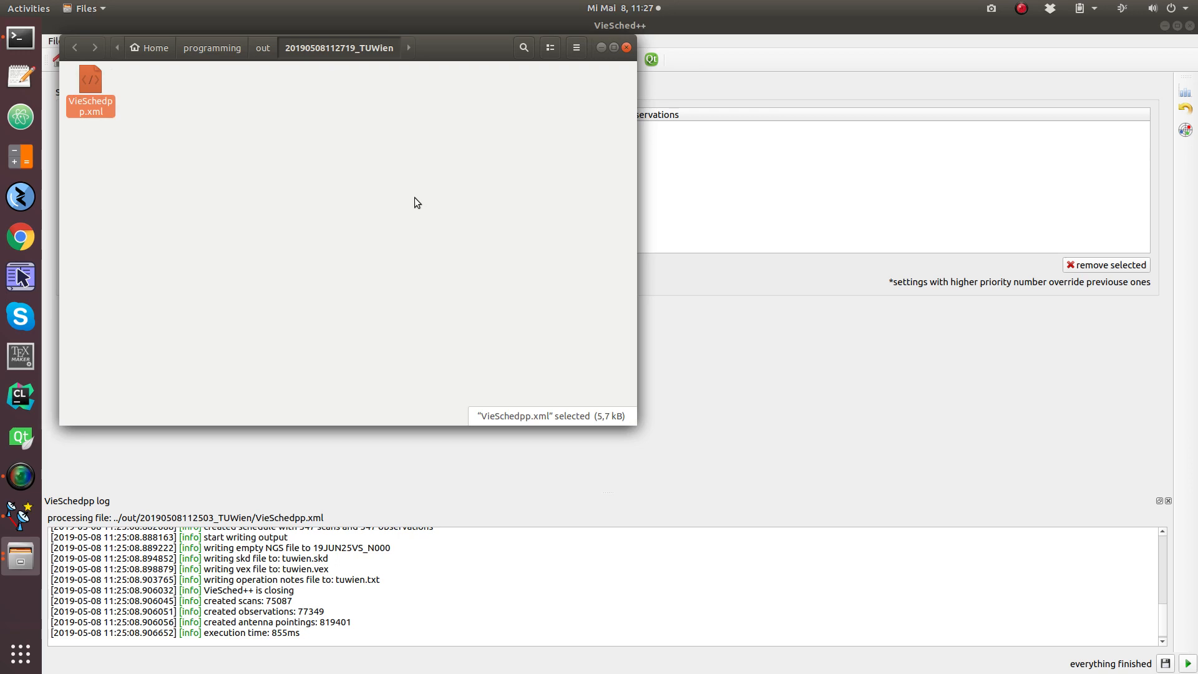
left_click(193, 121)
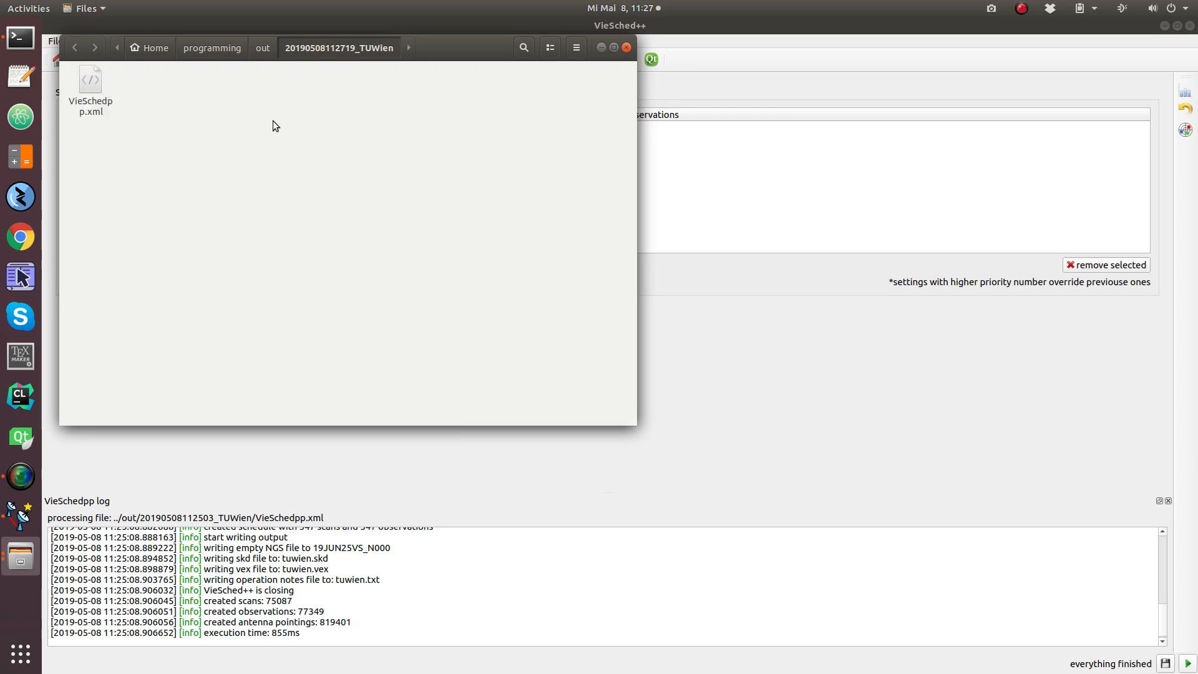
right_click(272, 123)
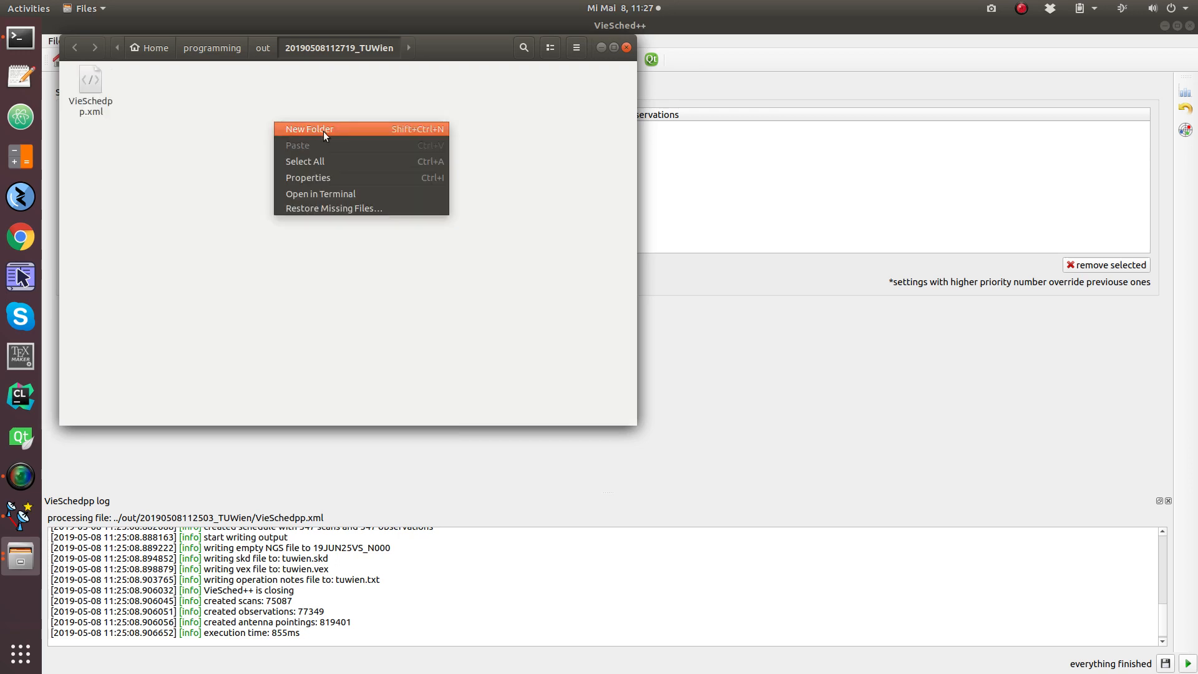
left_click(362, 197)
left_click_drag(435, 76, 864, 105)
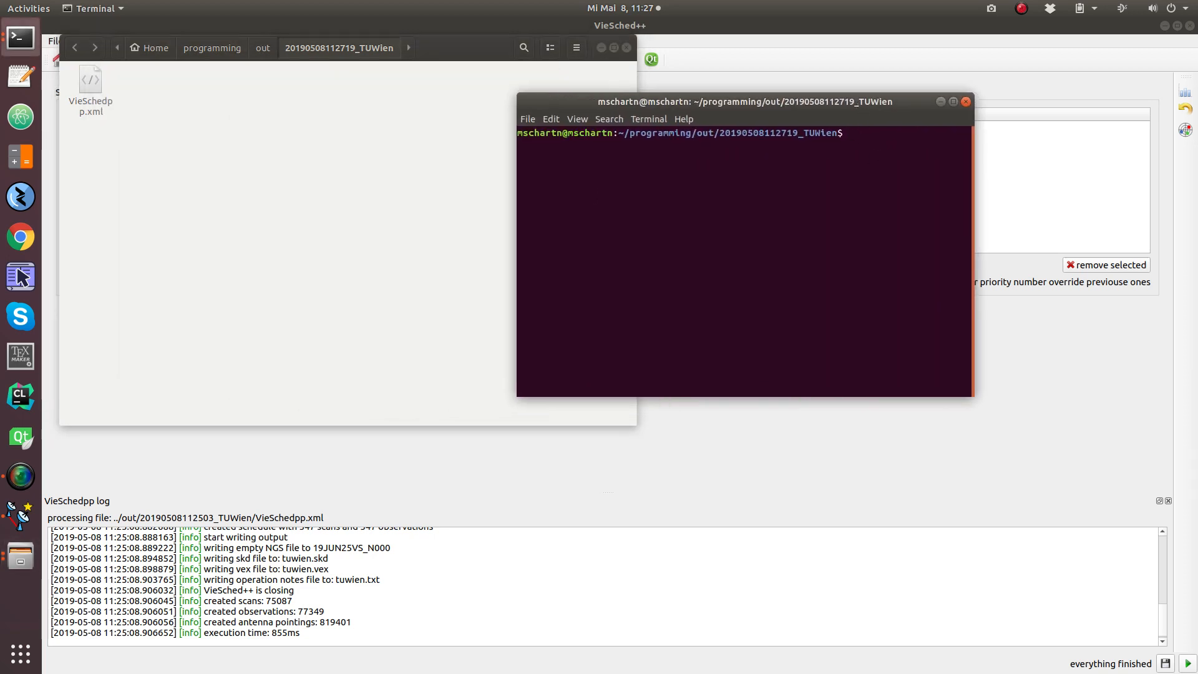
type("cd ..")
key("Return")
type("cd ..")
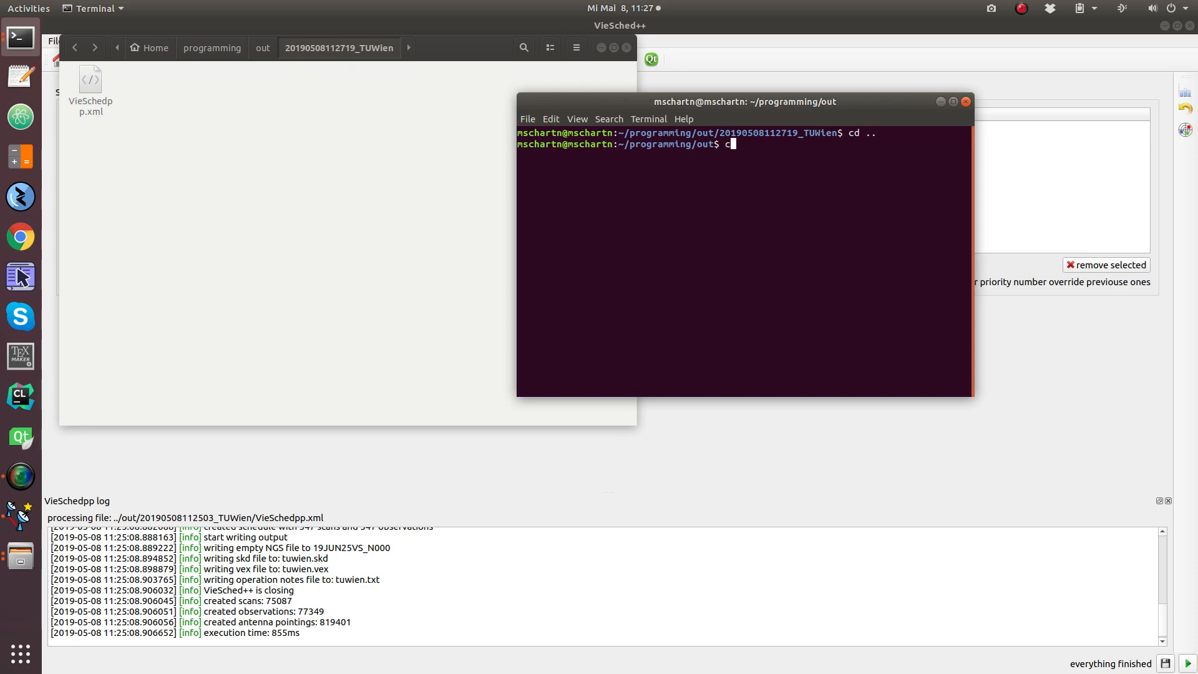
key("Return")
- Change the terminal's working directory to VieSchedpp/cmake-build-release
type("cd VieSchedpp")
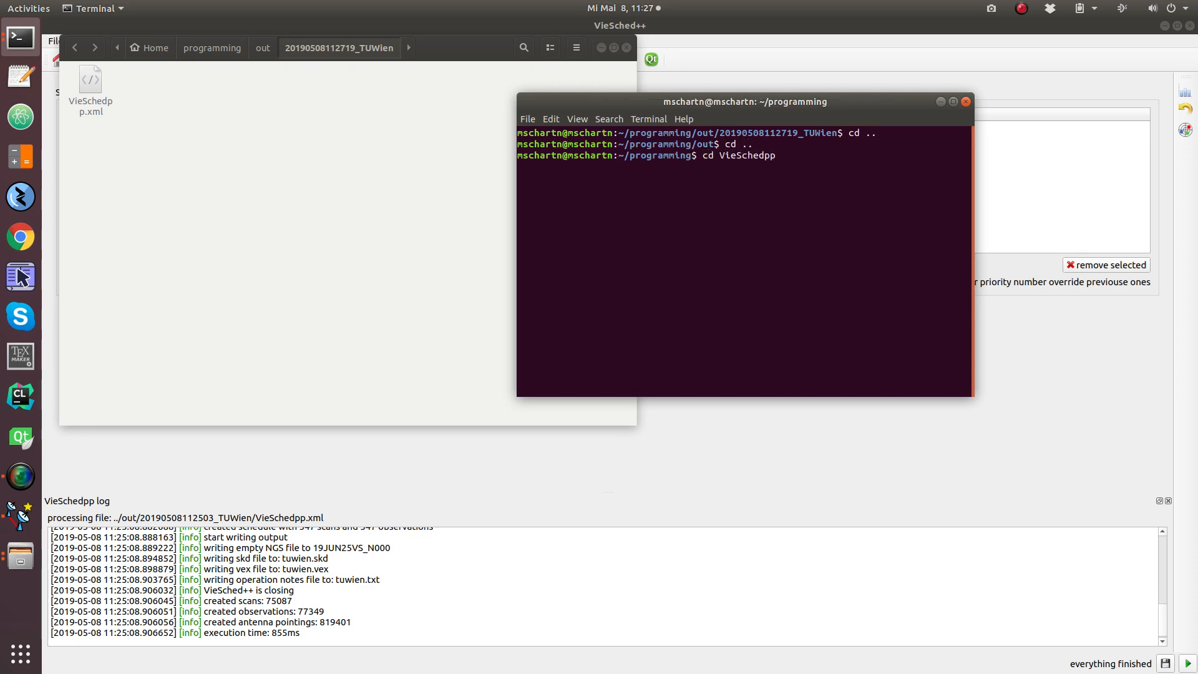
key("Tab")
type("c")
key("Tab")
type("Rele")
key("Tab")
key("Return")
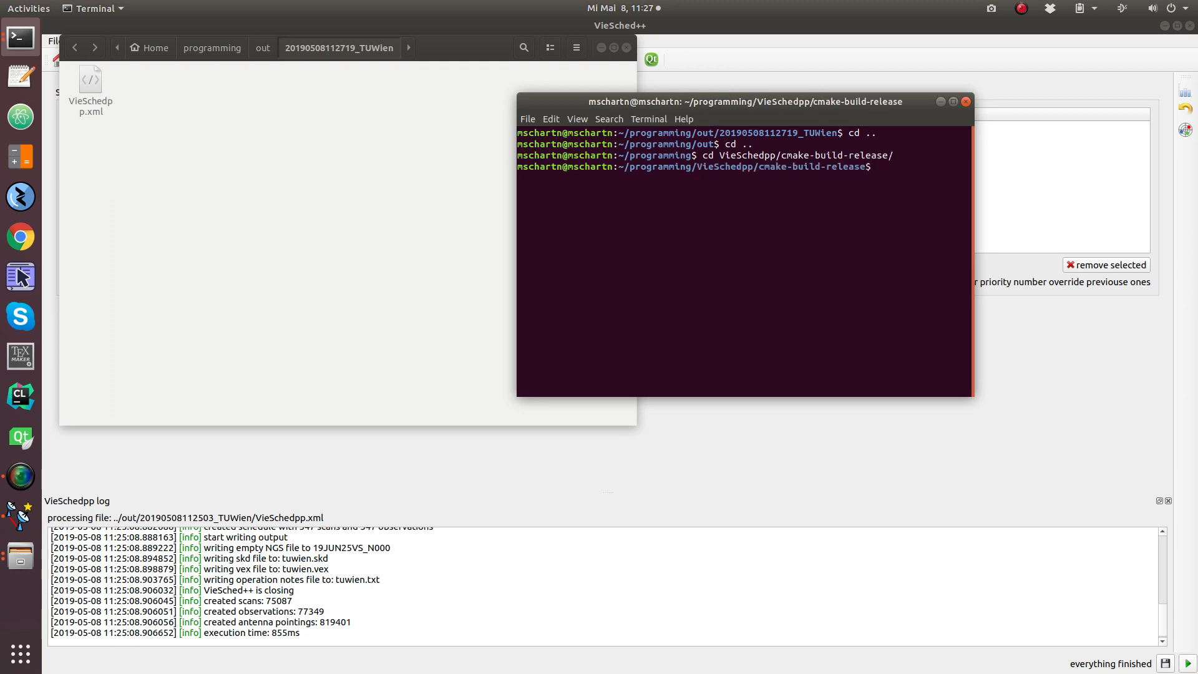
- List the contents of the cmake-build-release directory to locate the VieSchedpp executable
type("./v")
key("BackSpace")
key("BackSpace")
key("BackSpace")
type("ls")
key("Return")
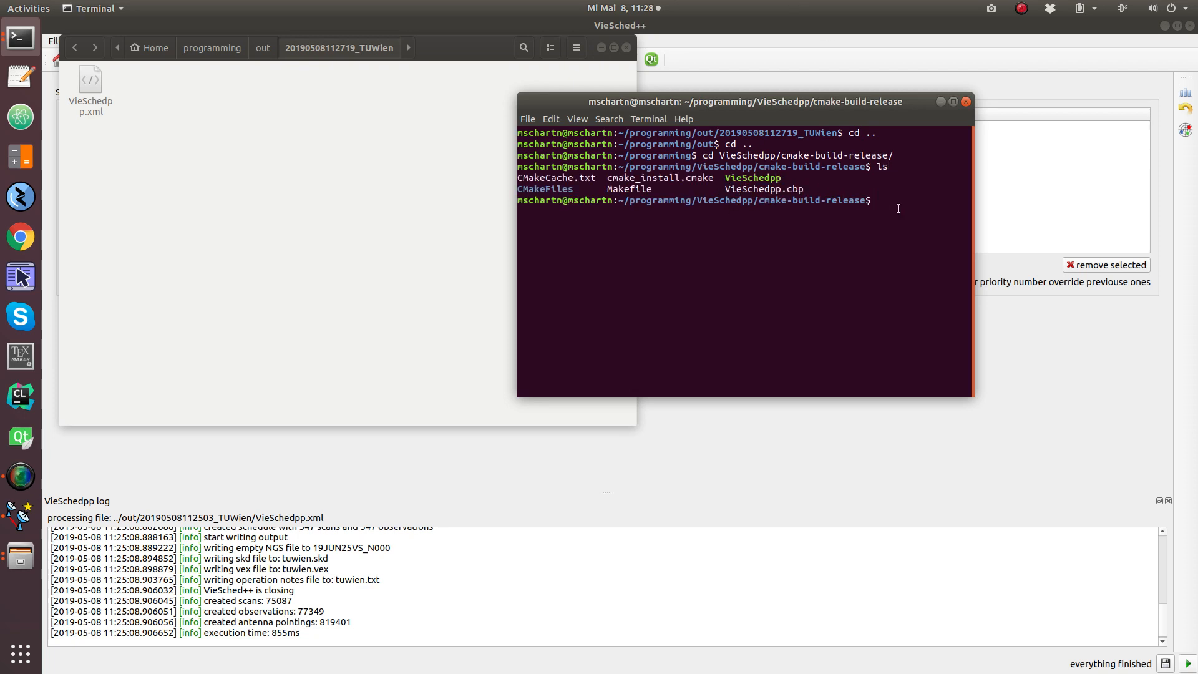
- Begin a terminal command with ./VieSchedpp, without running it
type("Vie")
key("BackSpace")
key("BackSpace")
key("BackSpace")
type("./VieSchedpp")
- Copy the parent folder path of VieSchedpp.xml from the file's properties
left_click(92, 78)
right_click(94, 80)
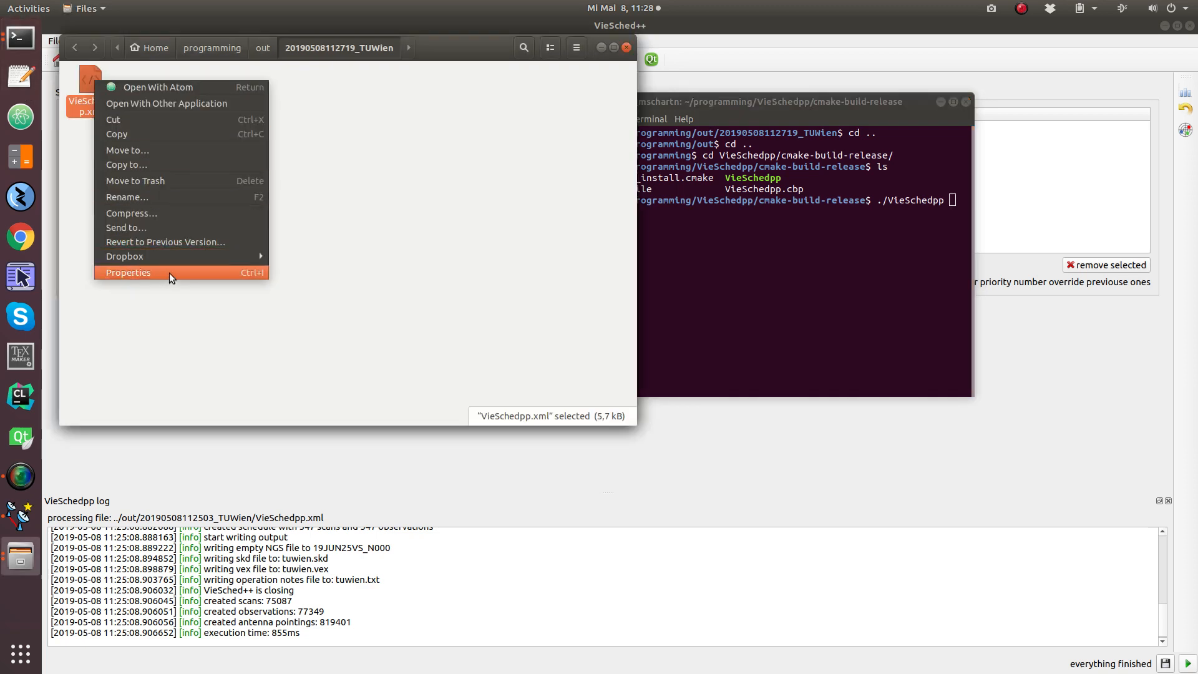
left_click(168, 282)
triple_click(429, 205)
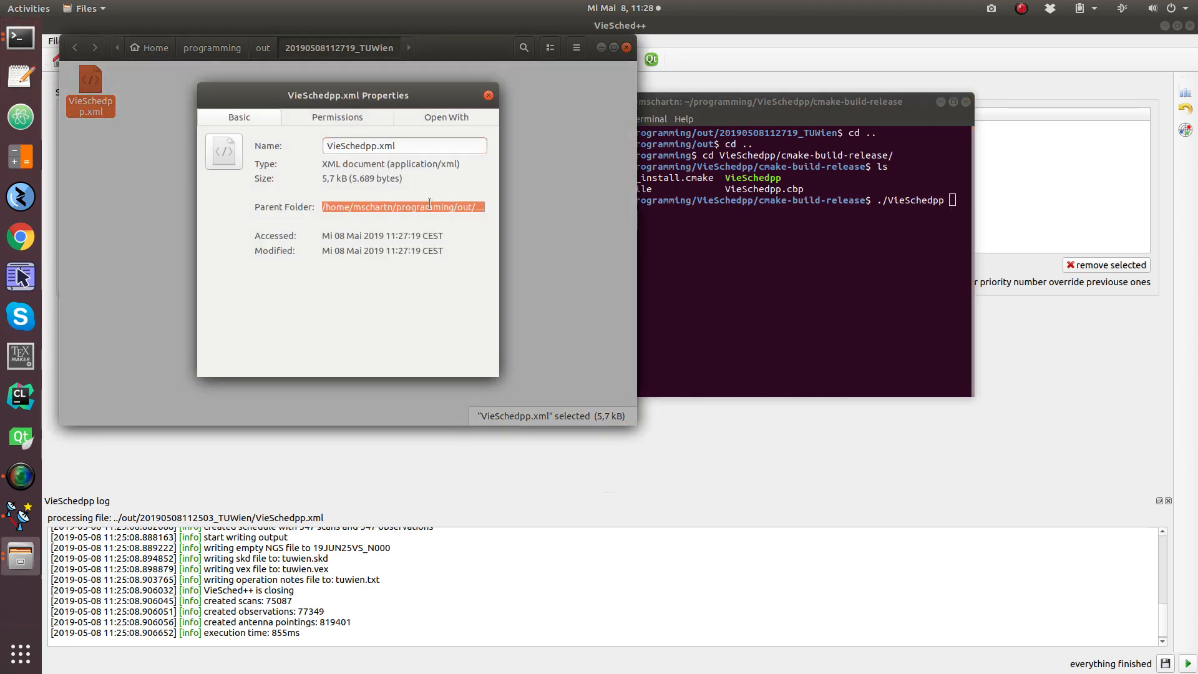
right_click(429, 206)
left_click(455, 227)
- Complete the ./VieSchedpp command with the copied folder path plus /VieSchedpp.xml and run it
left_click(955, 210)
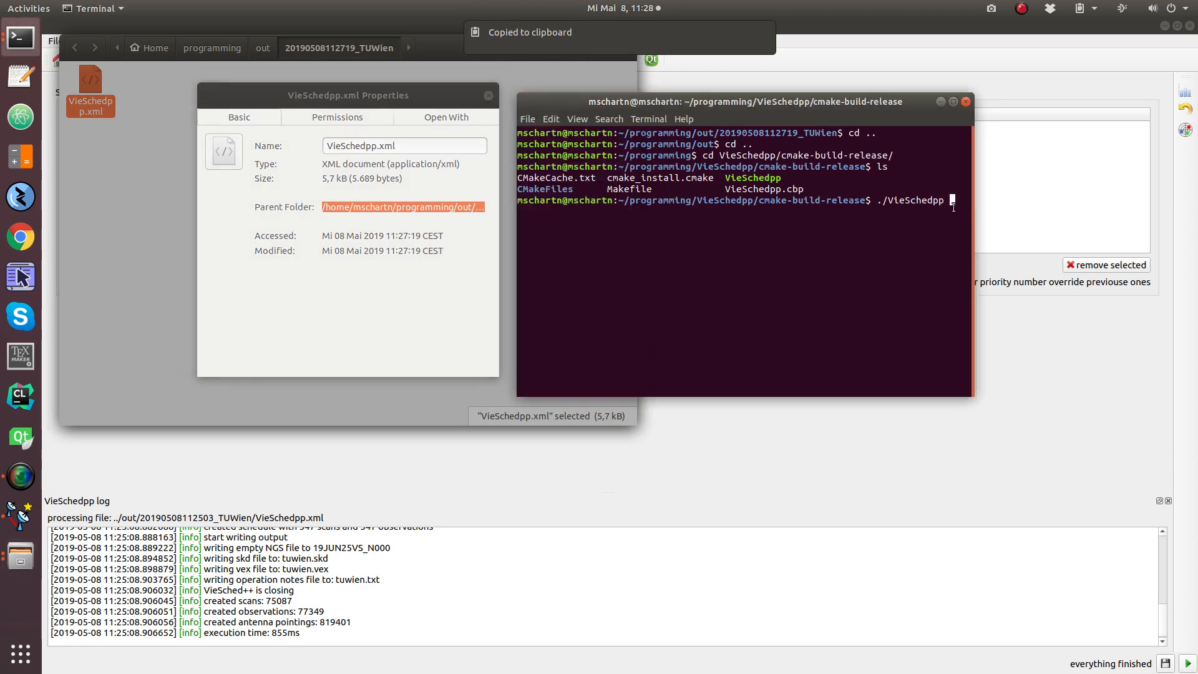
right_click(956, 209)
left_click(975, 243)
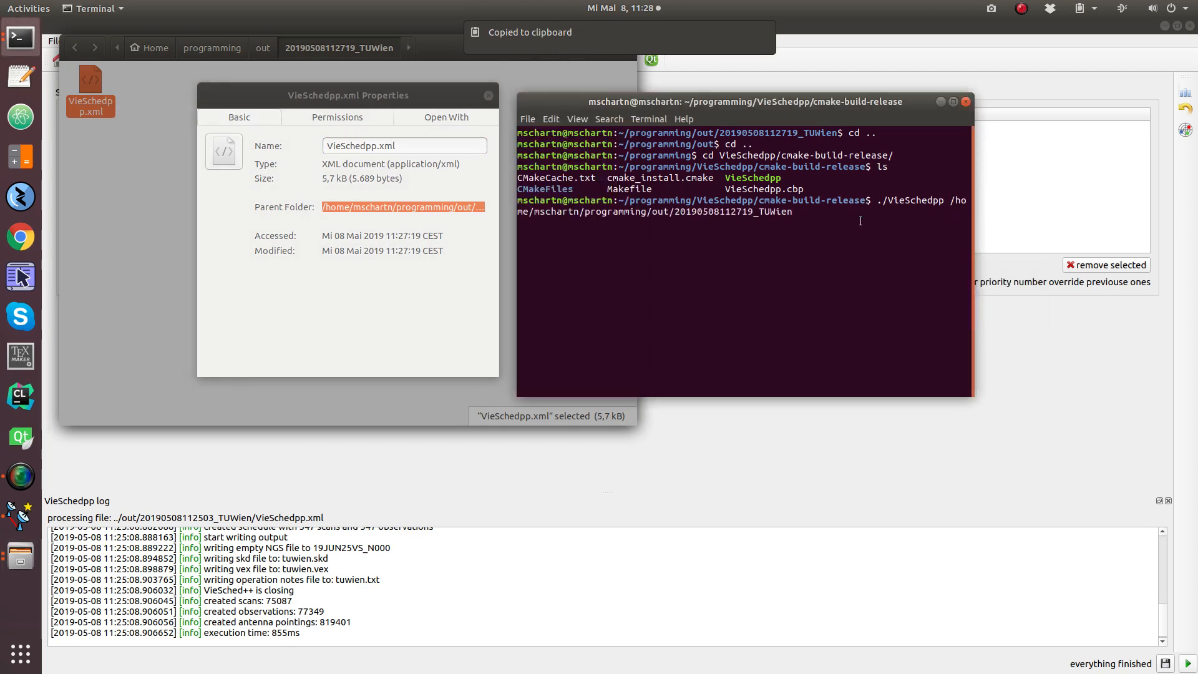
type("/Vie")
key("Tab")
key("Return")
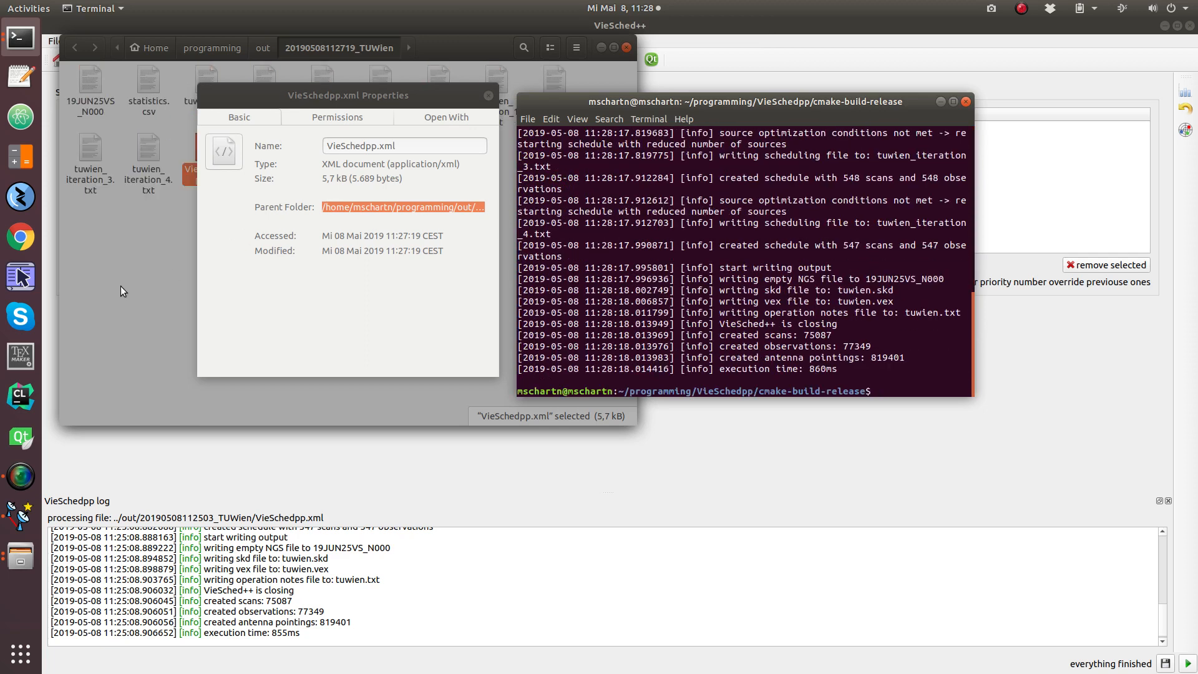
left_click(490, 94)
left_click_drag(589, 224, 423, 171)
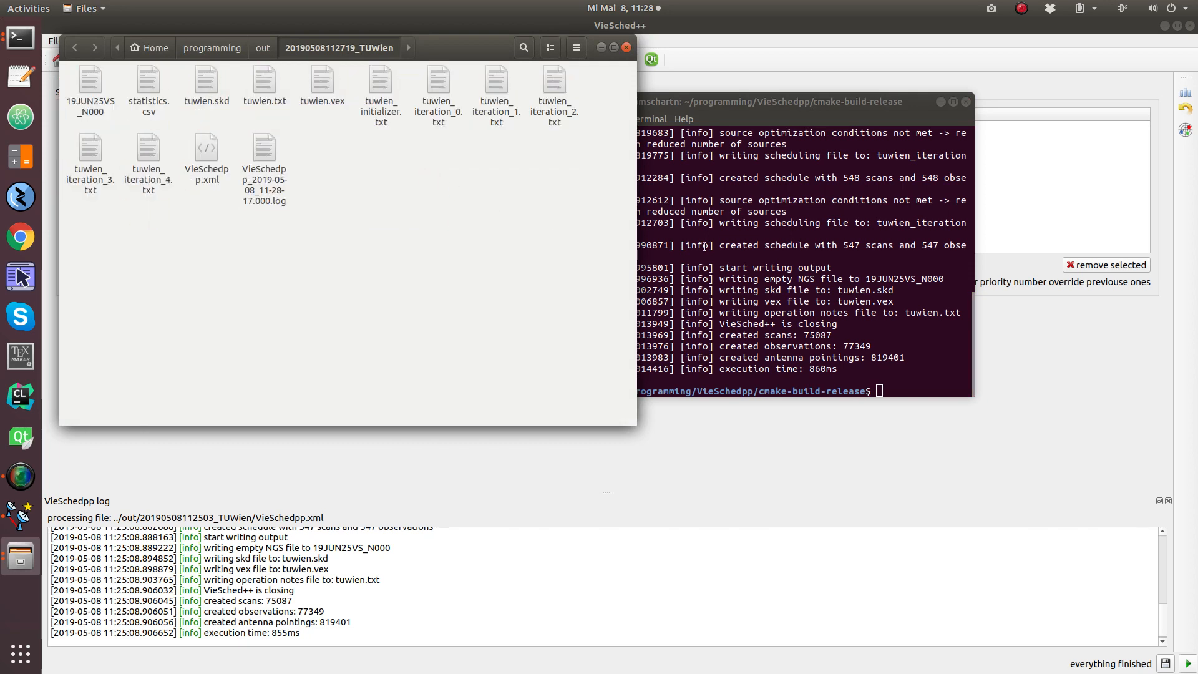
left_click(902, 373)
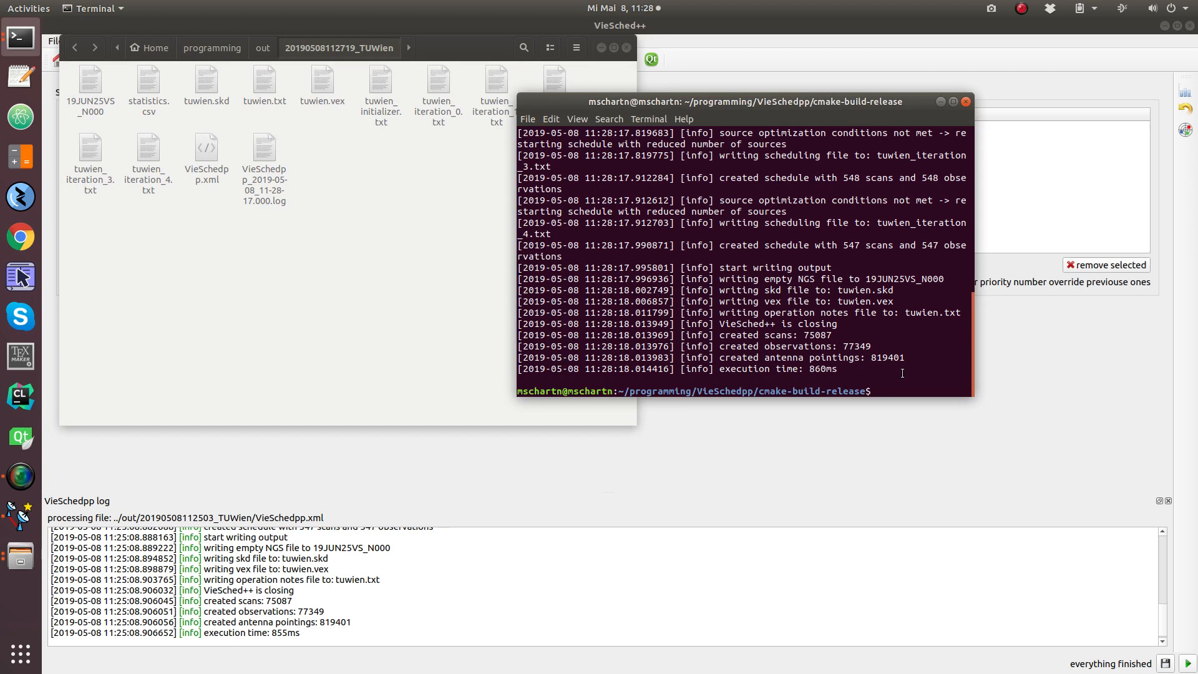
key("Up")
key("Down")
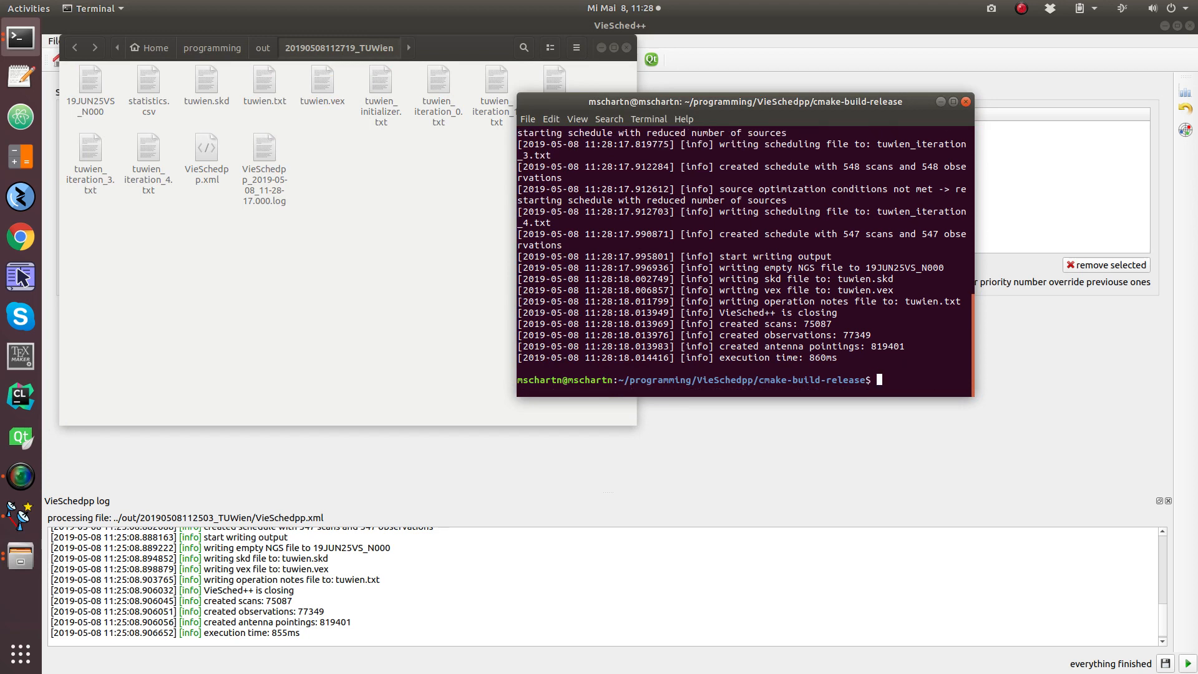
left_click(267, 286)
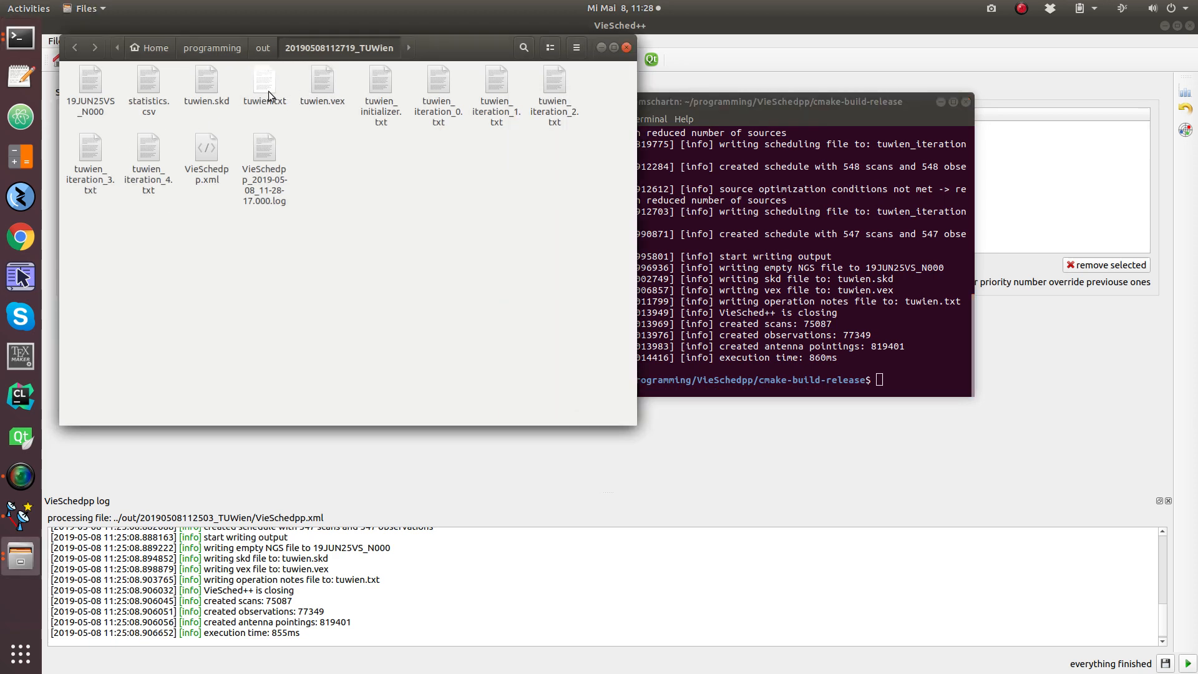
right_click(209, 137)
left_click(272, 148)
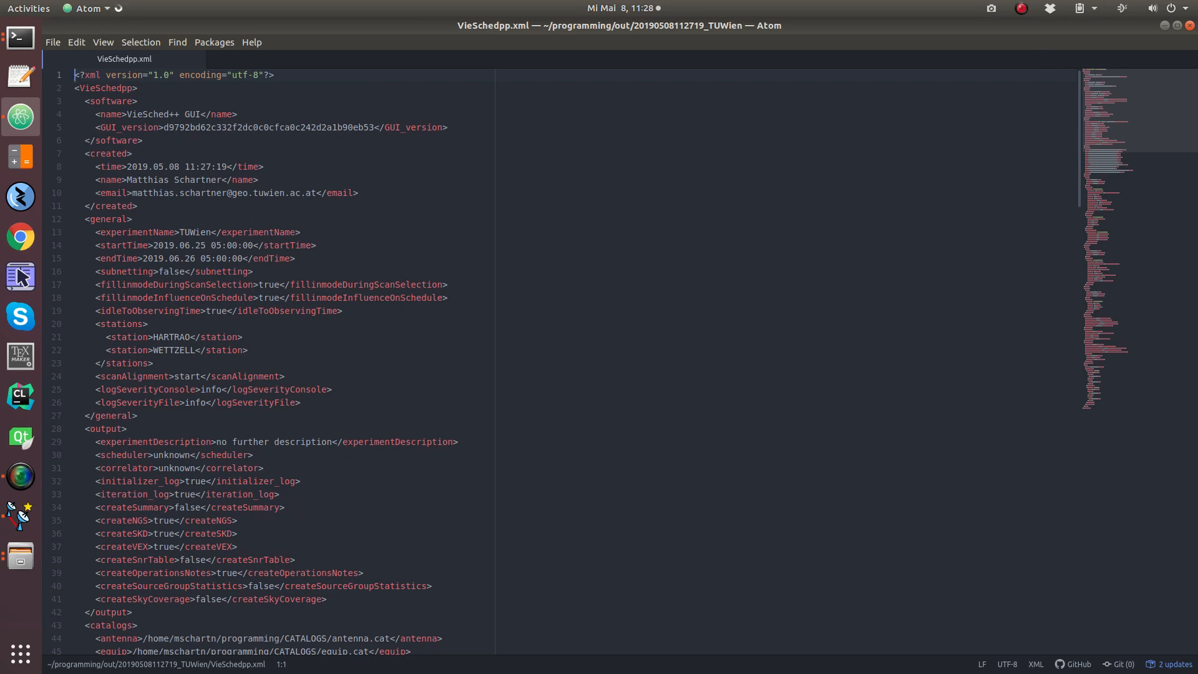
left_click(1189, 25)
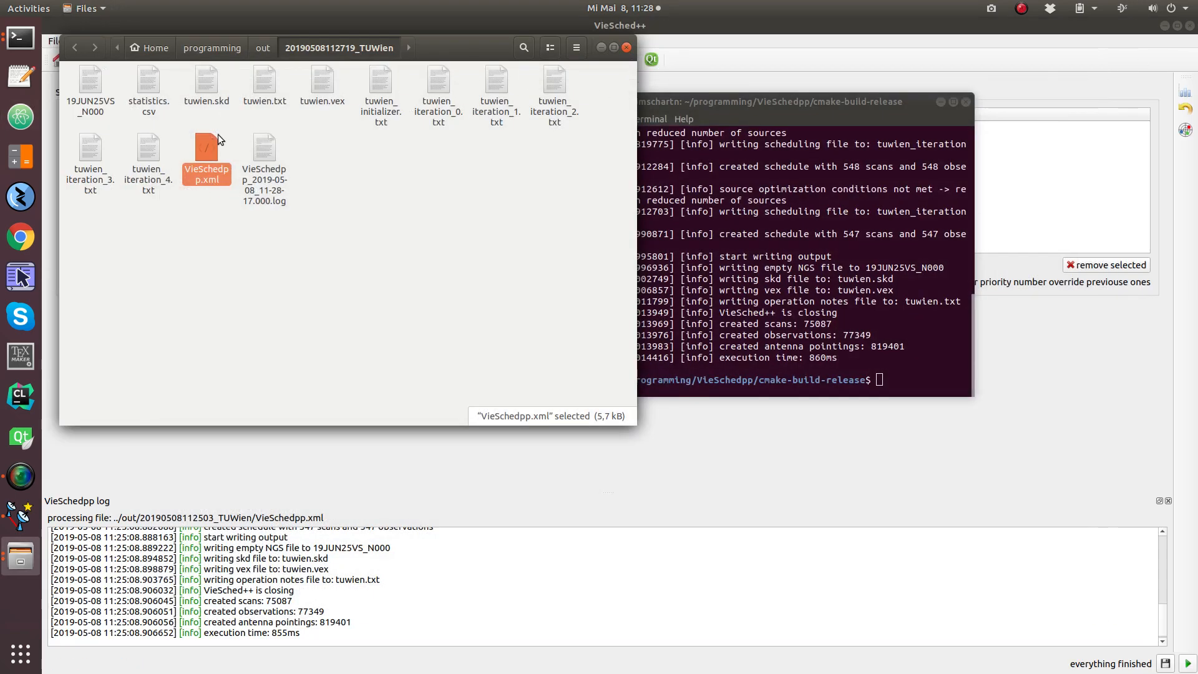
- Recall the last VieSchedpp command without running it and review the scheduling log back to its first lines
left_click(887, 353)
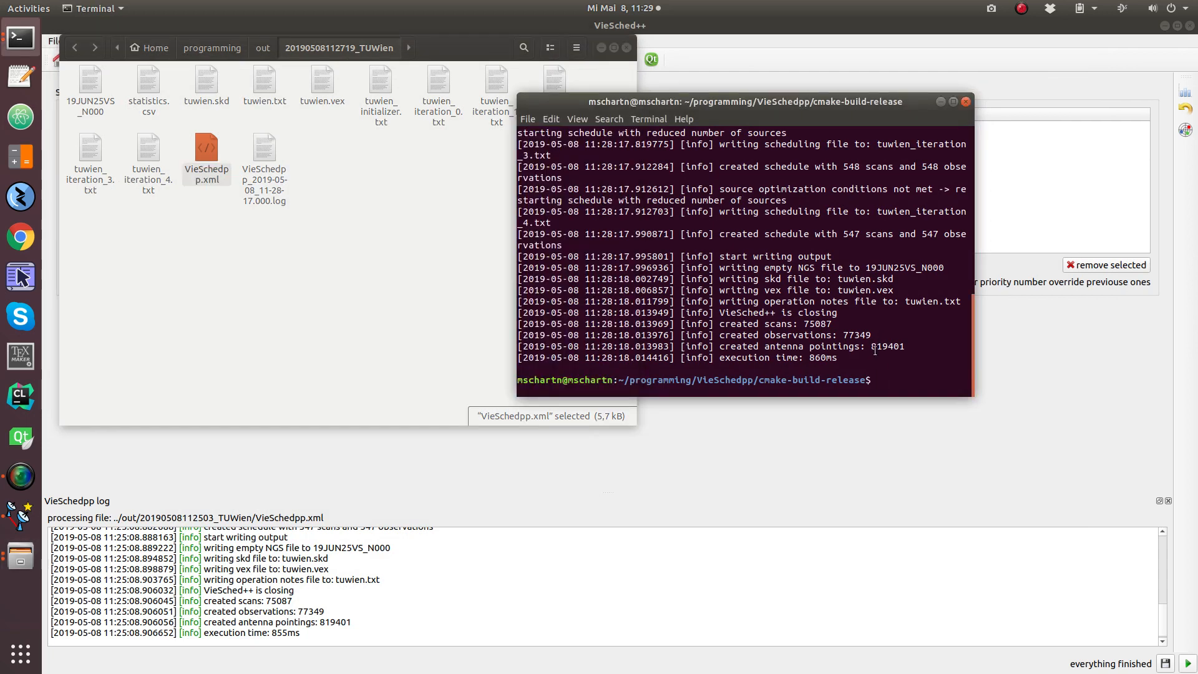
key("Up")
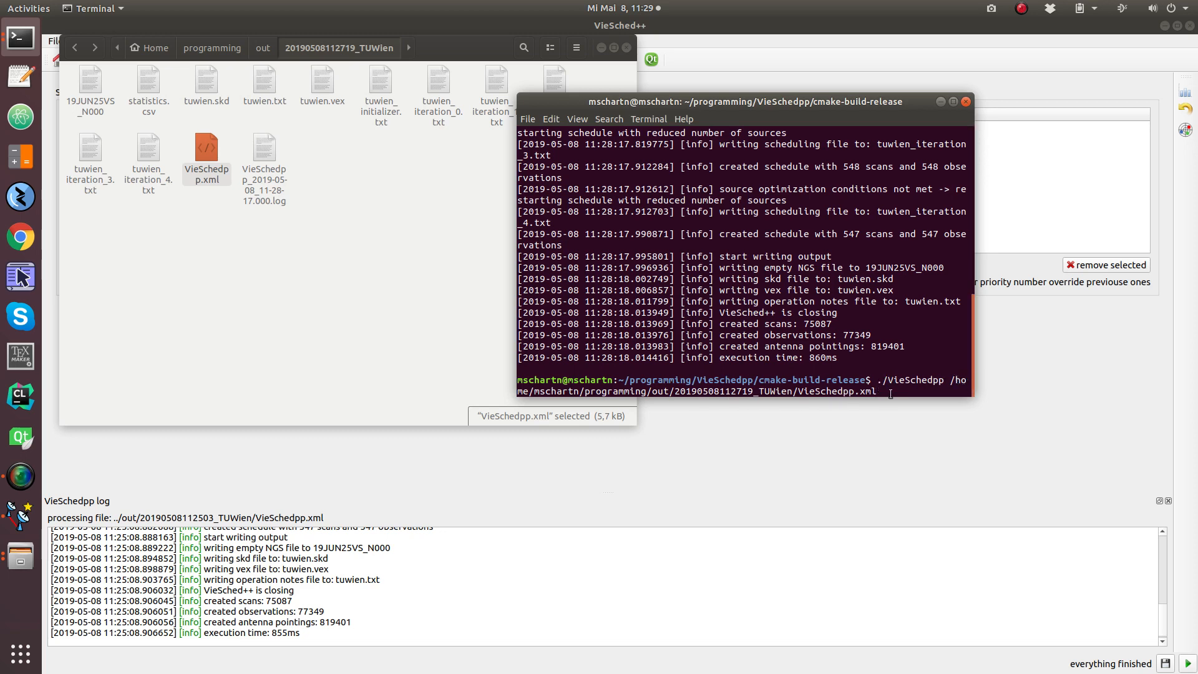
scroll(732, 181, "up", 5)
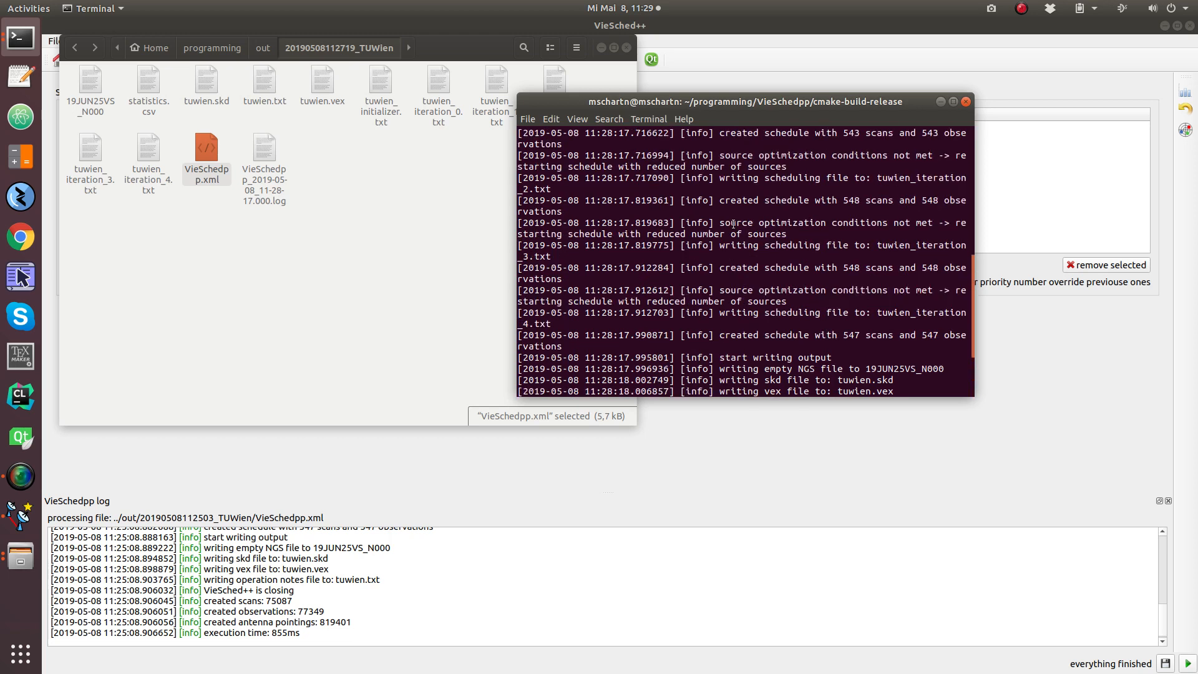
scroll(732, 181, "up", 6)
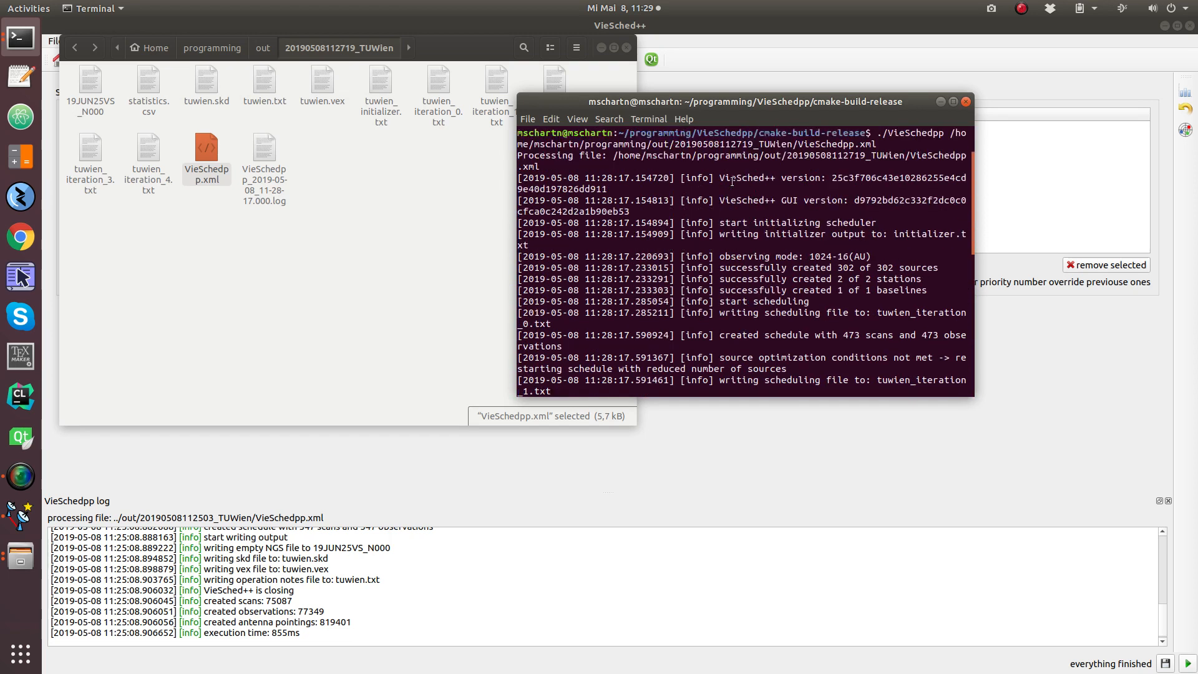
scroll(691, 180, "down", 11)
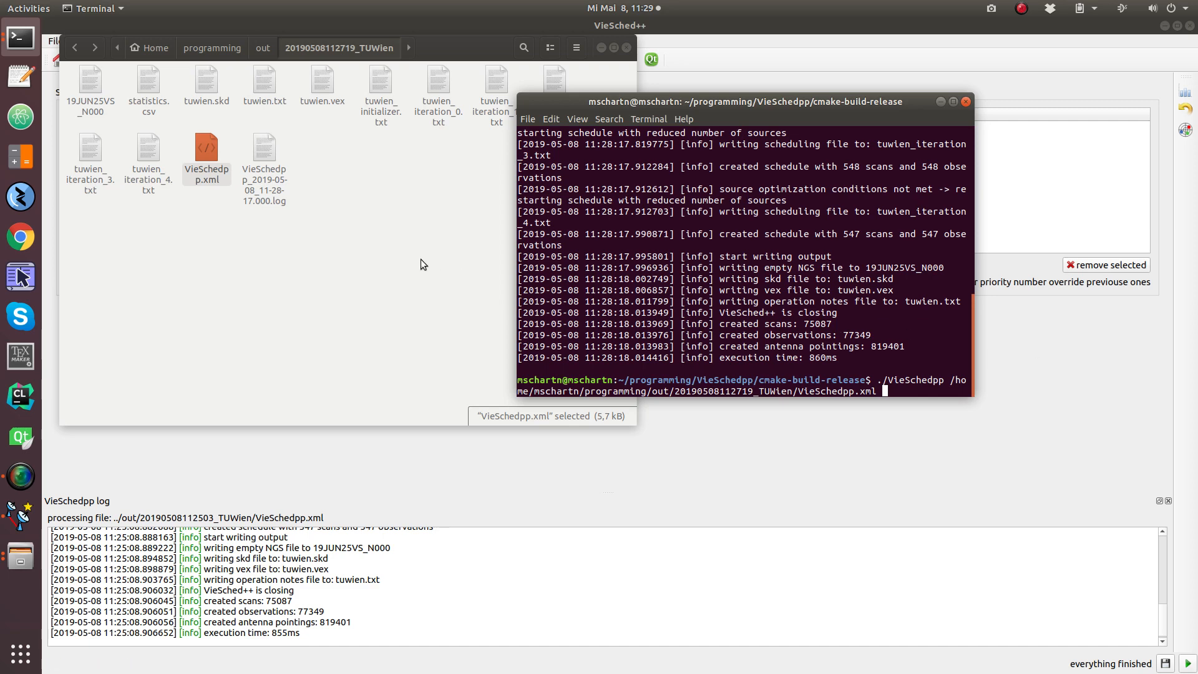
left_click(410, 230)
left_click_drag(443, 48, 830, 90)
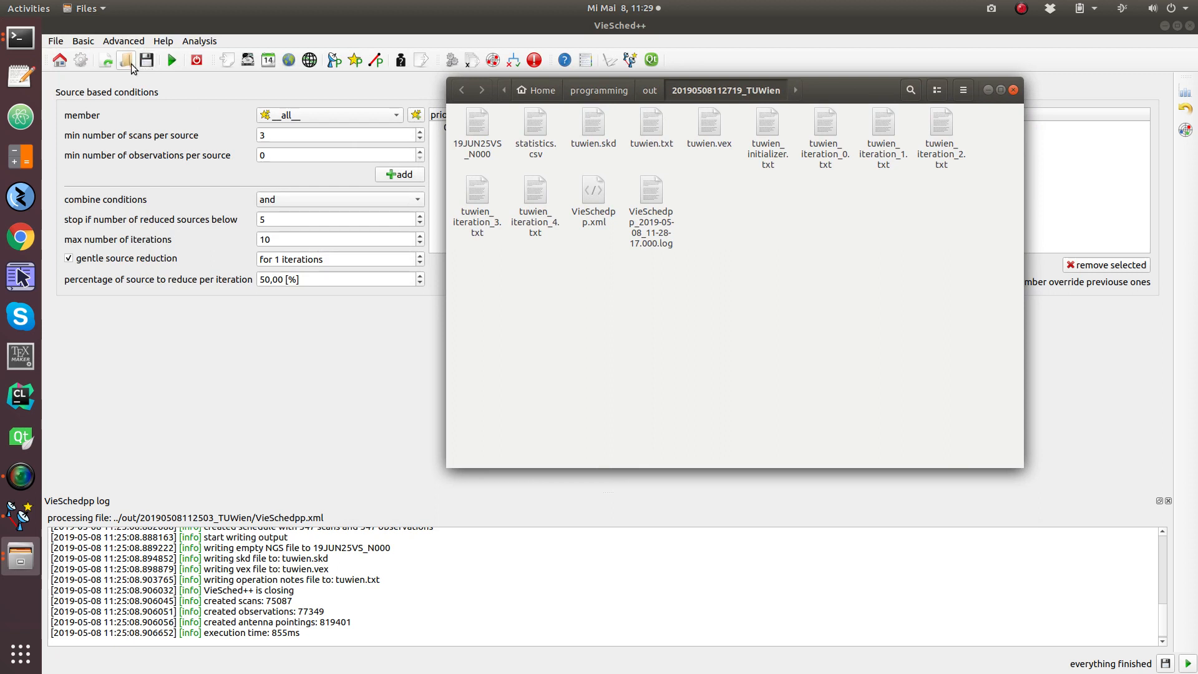
left_click(650, 90)
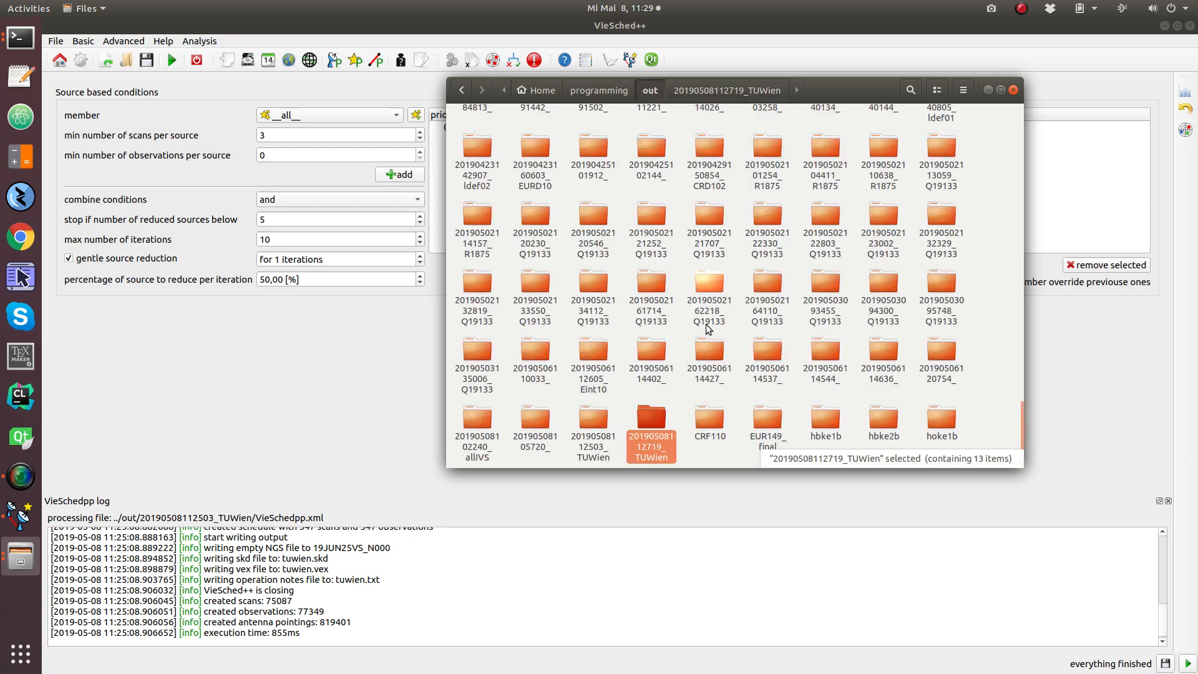
double_click(592, 423)
left_click(592, 217)
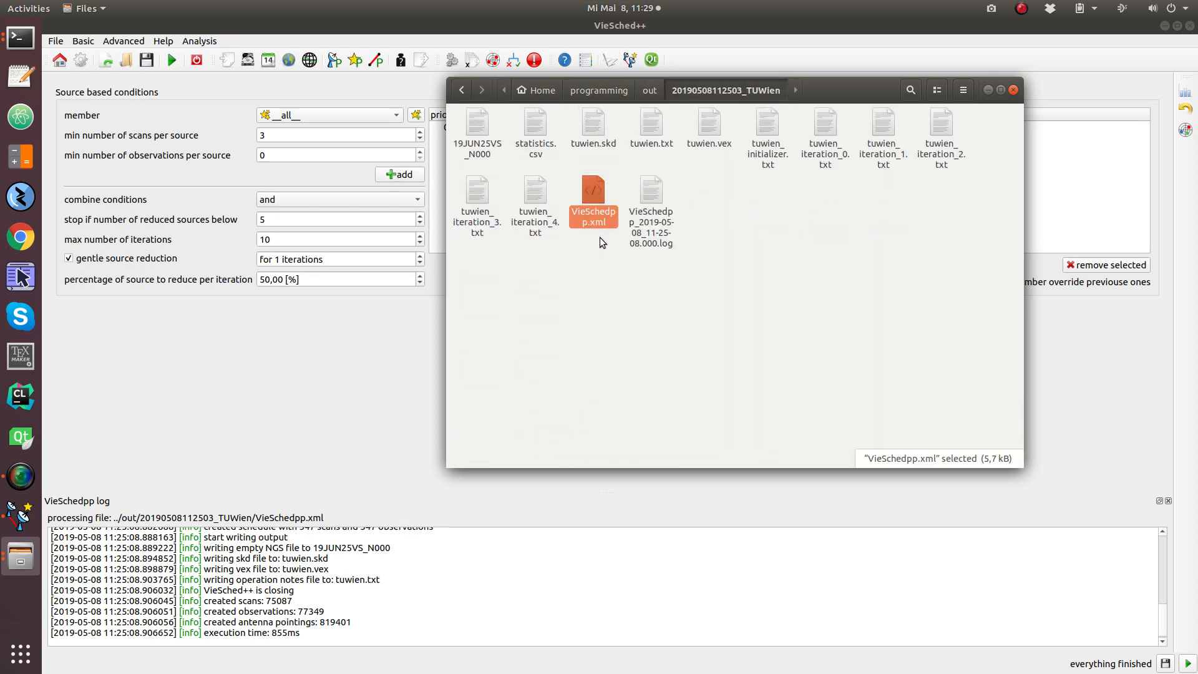
left_click(128, 63)
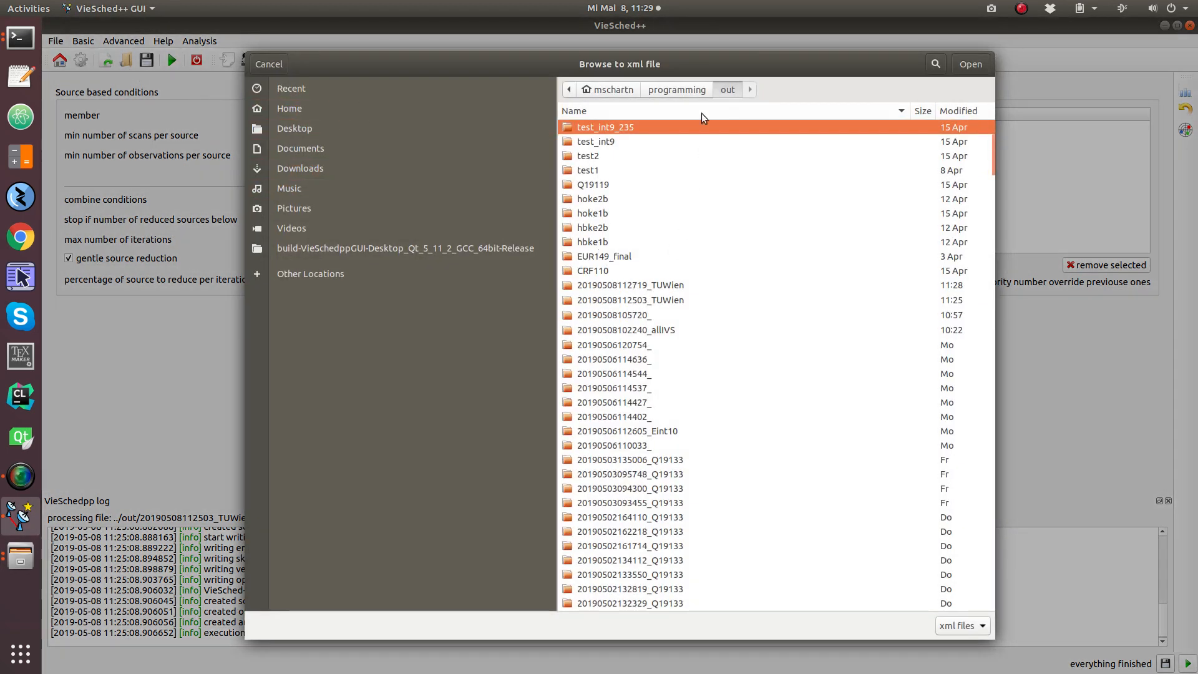
double_click(666, 287)
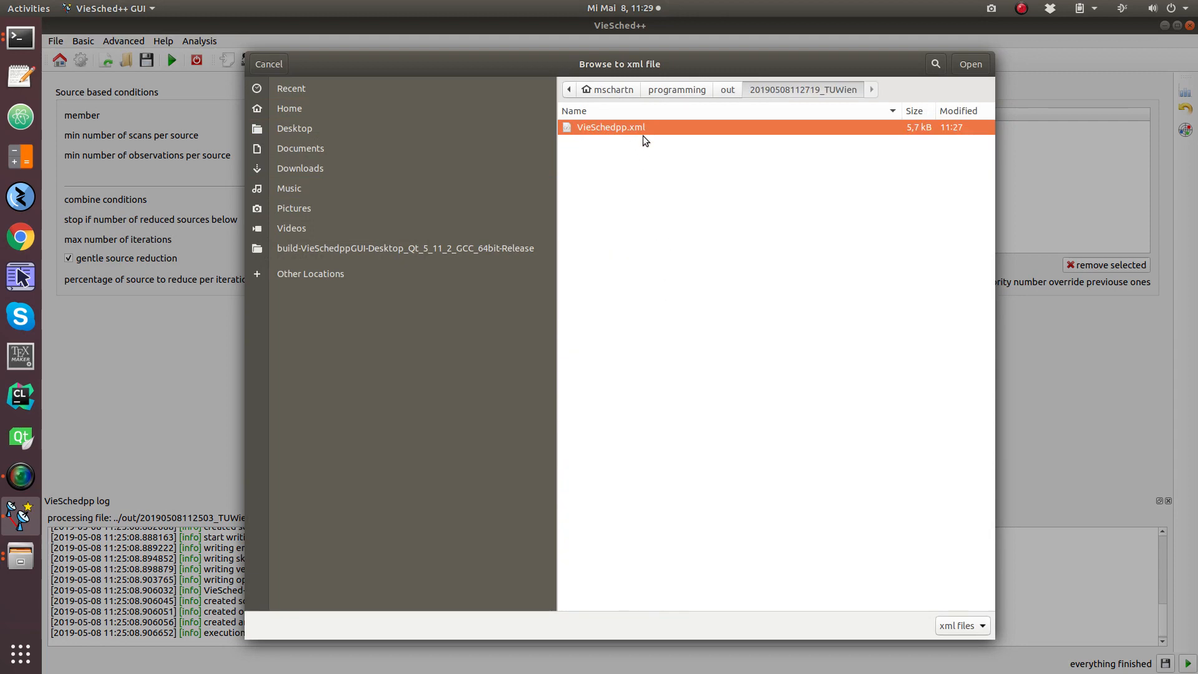
left_click(264, 63)
- View the catalog path settings and the observing mode settings in VieSched++
left_click(226, 61)
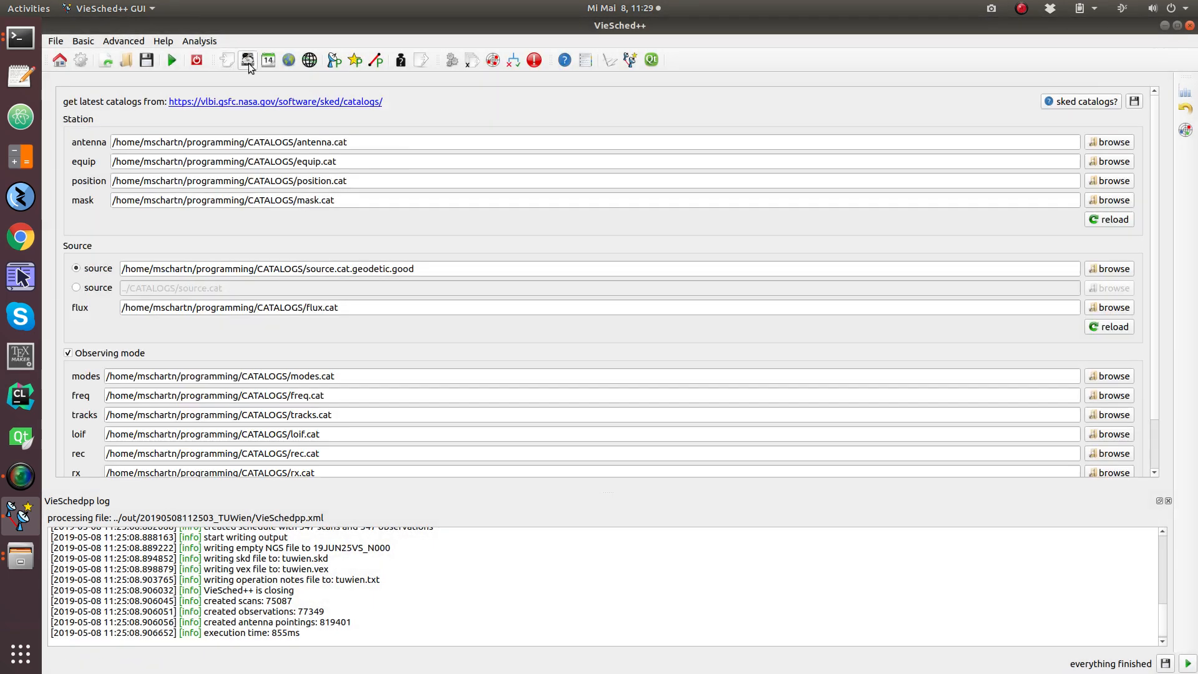
left_click(248, 60)
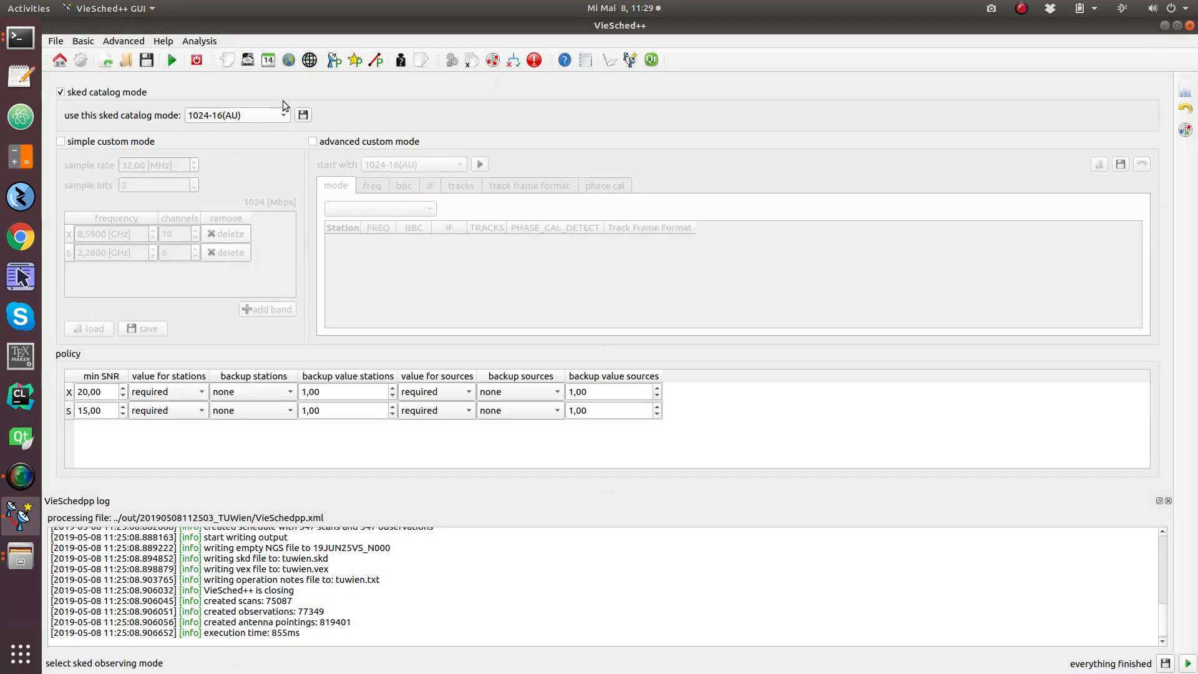